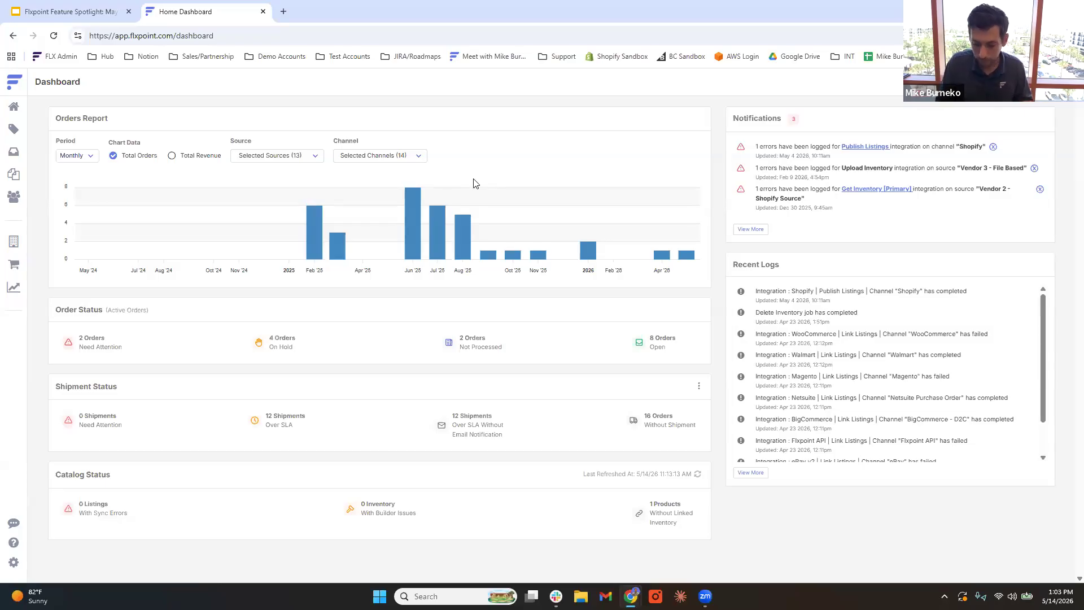
- Open the Shipment SLAs settings from the Shipment Status section and review the default and per-source days to ship
key(F11)
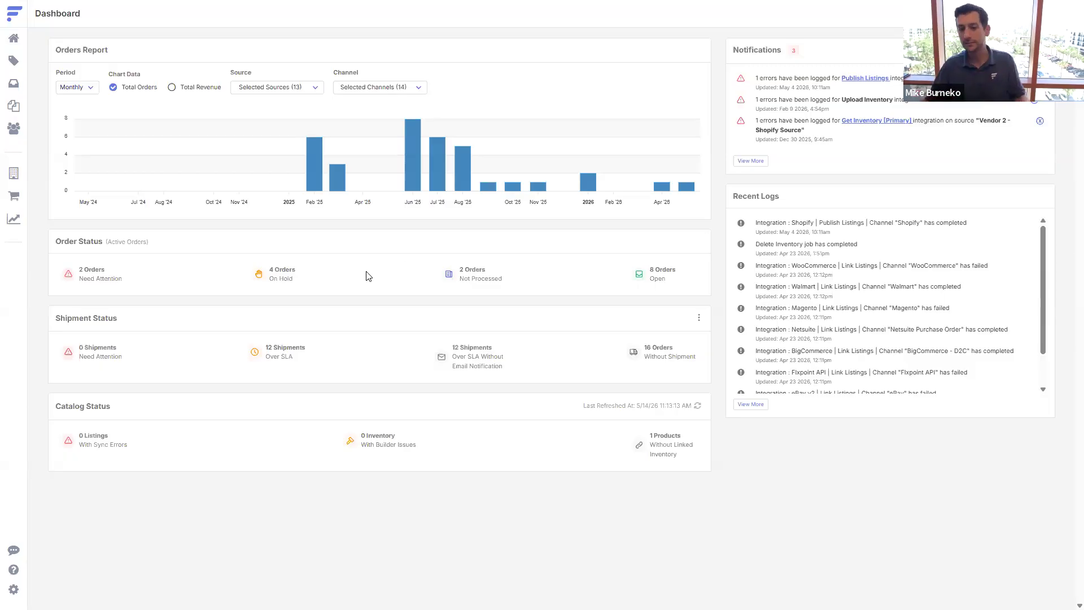
drag(127, 323, 40, 325)
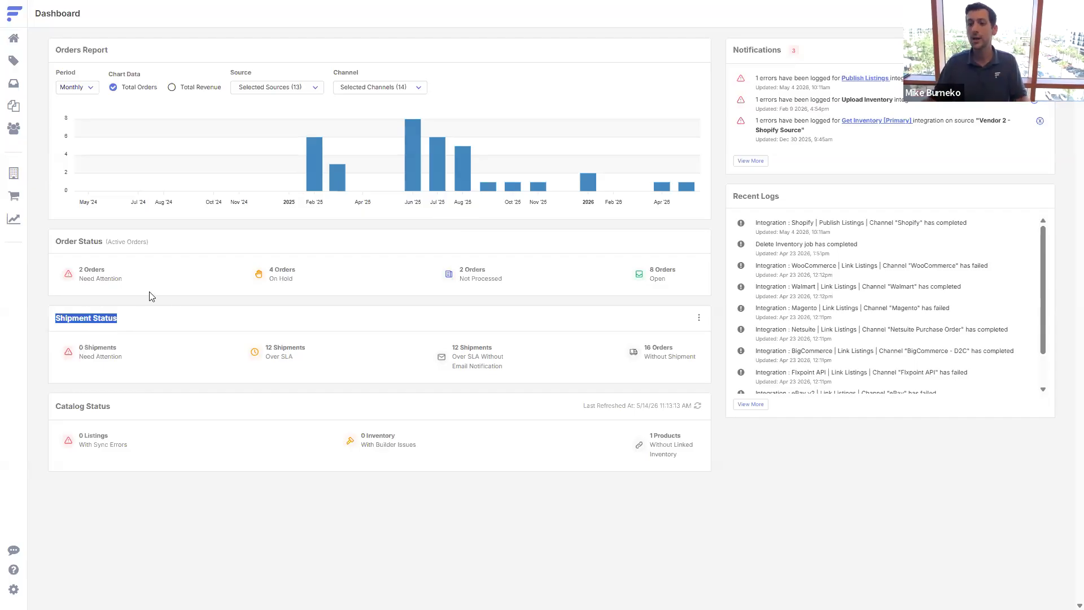
click(698, 318)
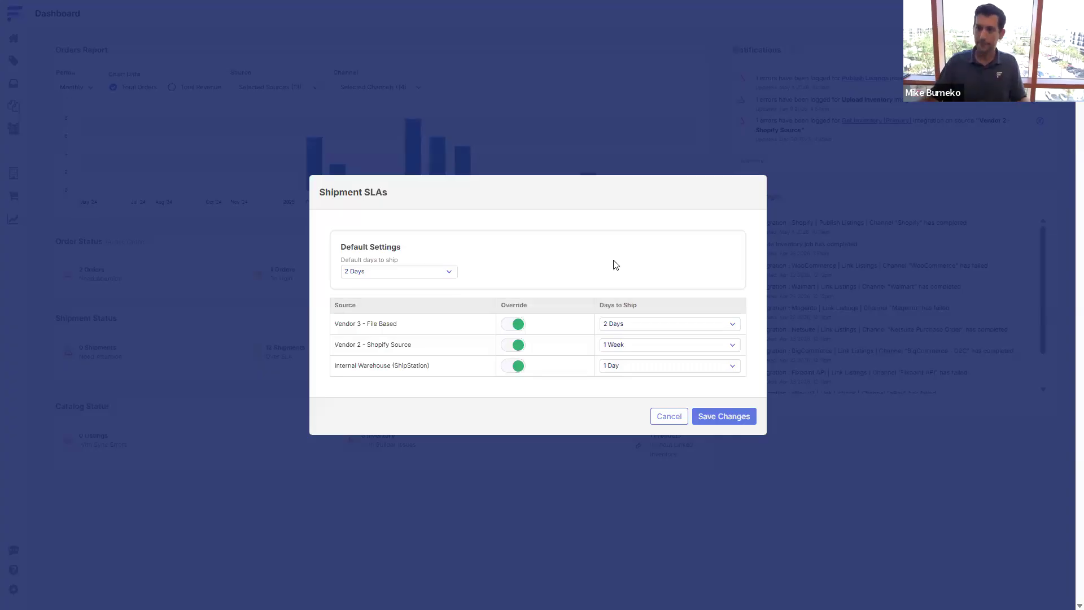
drag(399, 193, 319, 192)
click(411, 198)
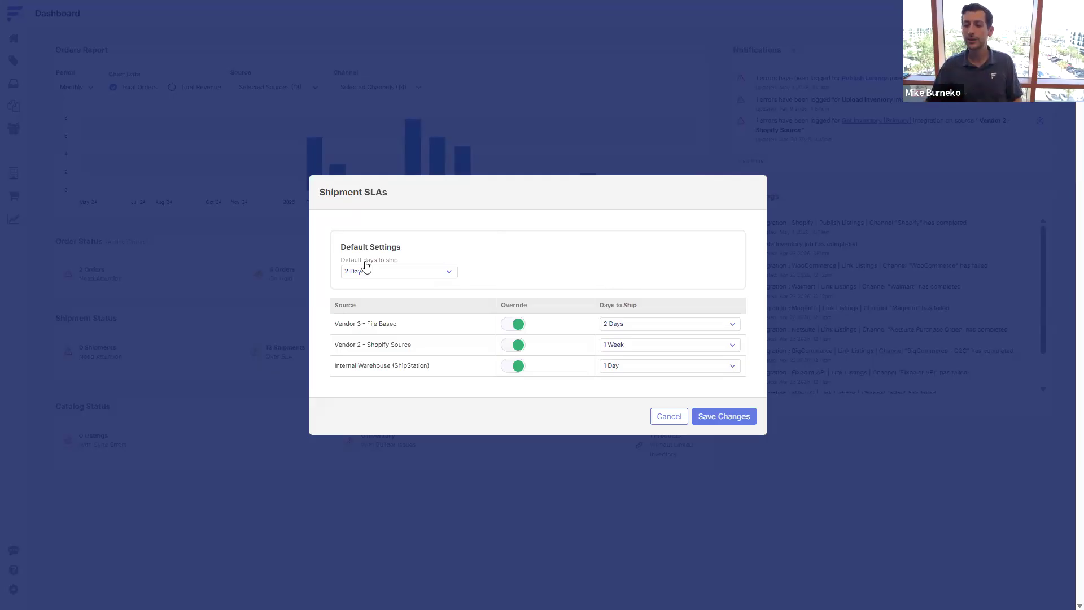
drag(430, 366, 334, 373)
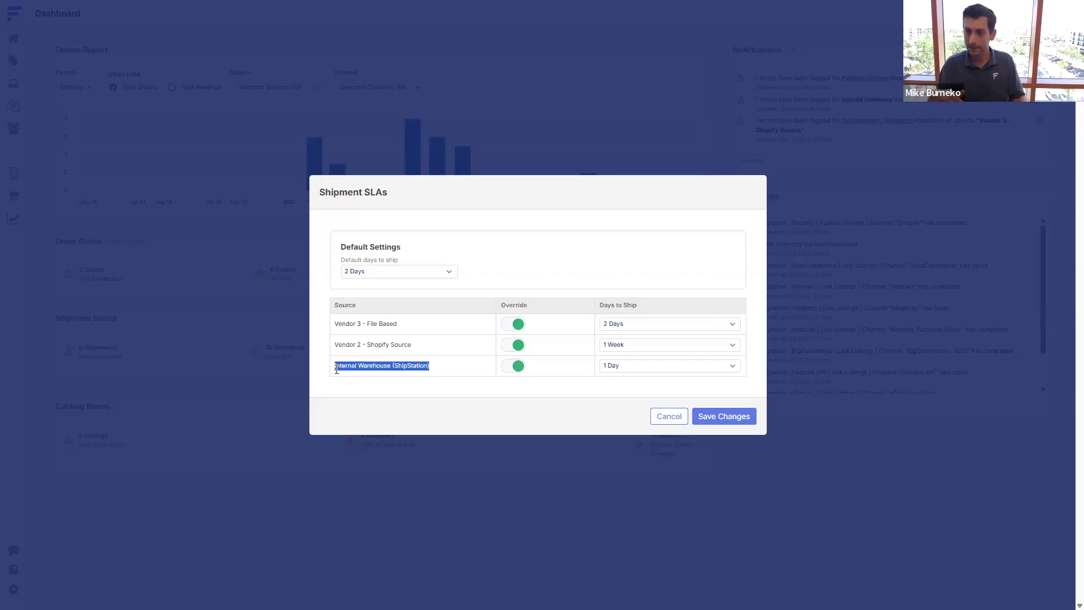
click(387, 327)
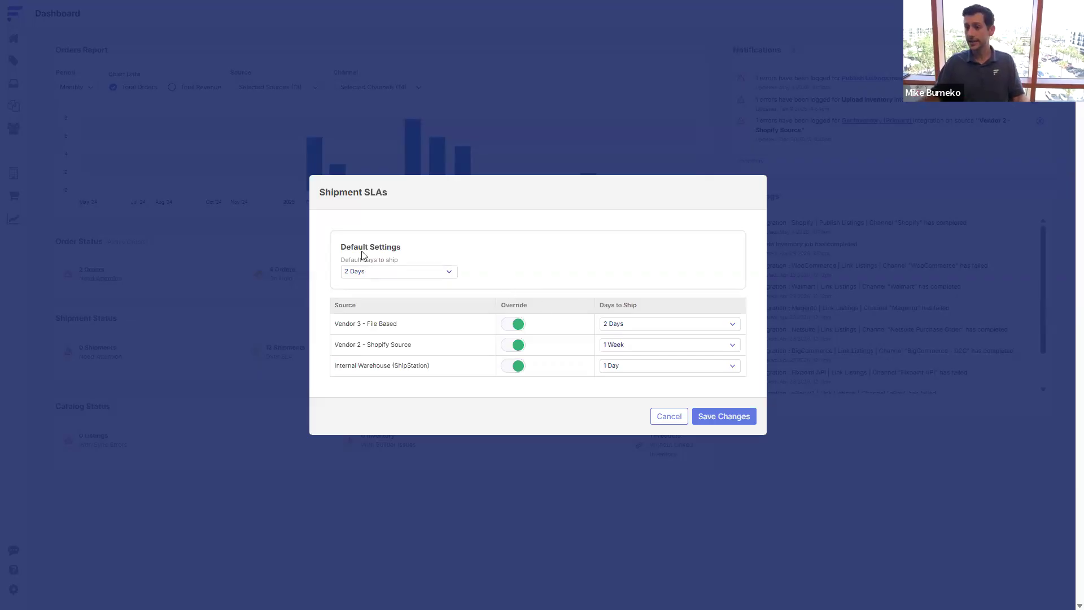
- Set the default days to ship to 3 Days and disable the override for Vendor 3 - File Based
click(409, 279)
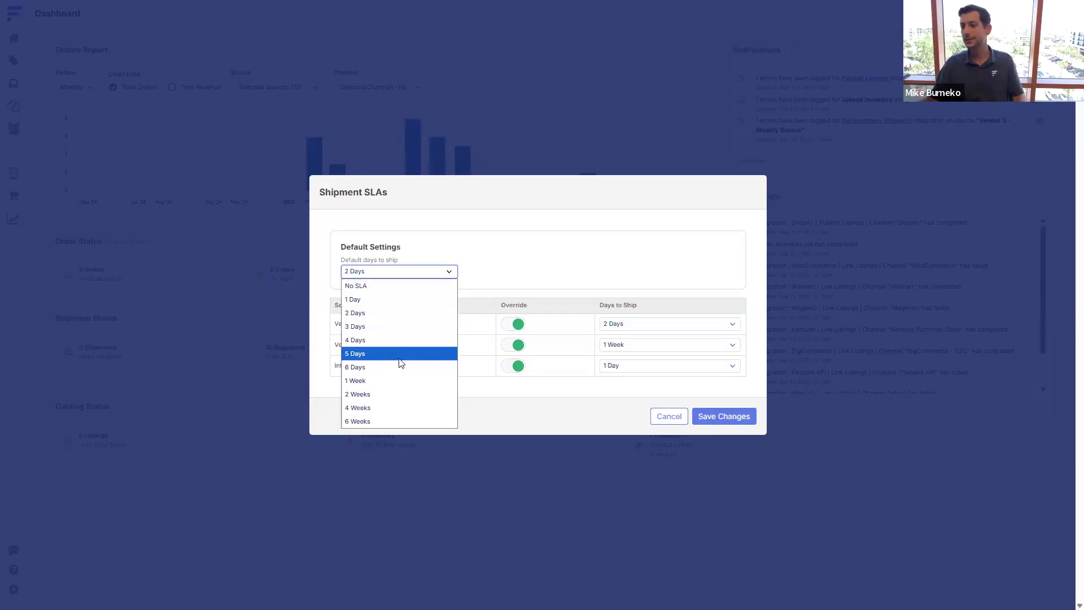
click(403, 327)
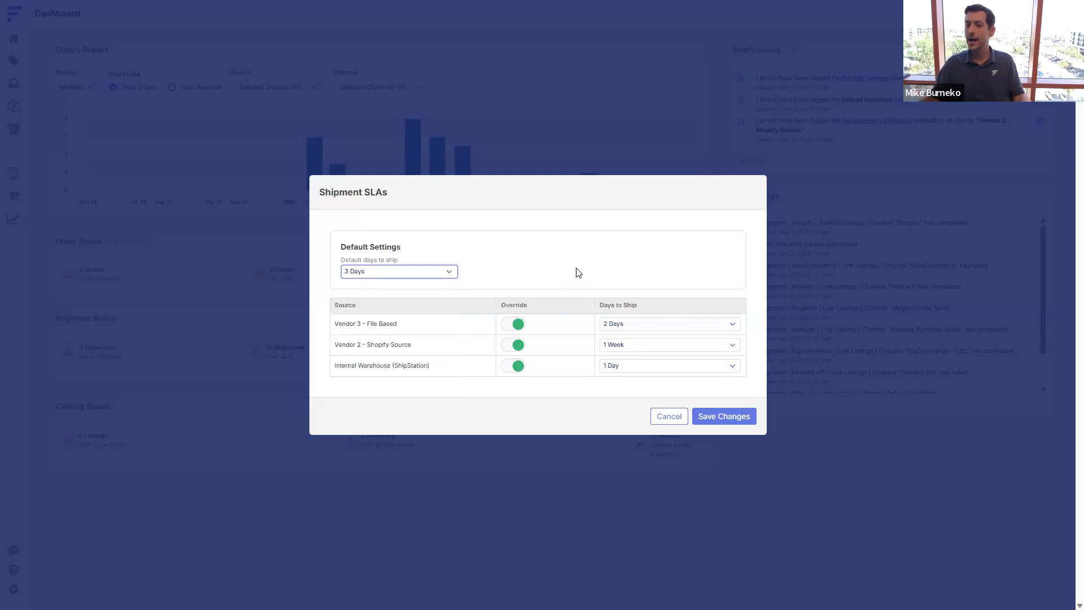
click(516, 326)
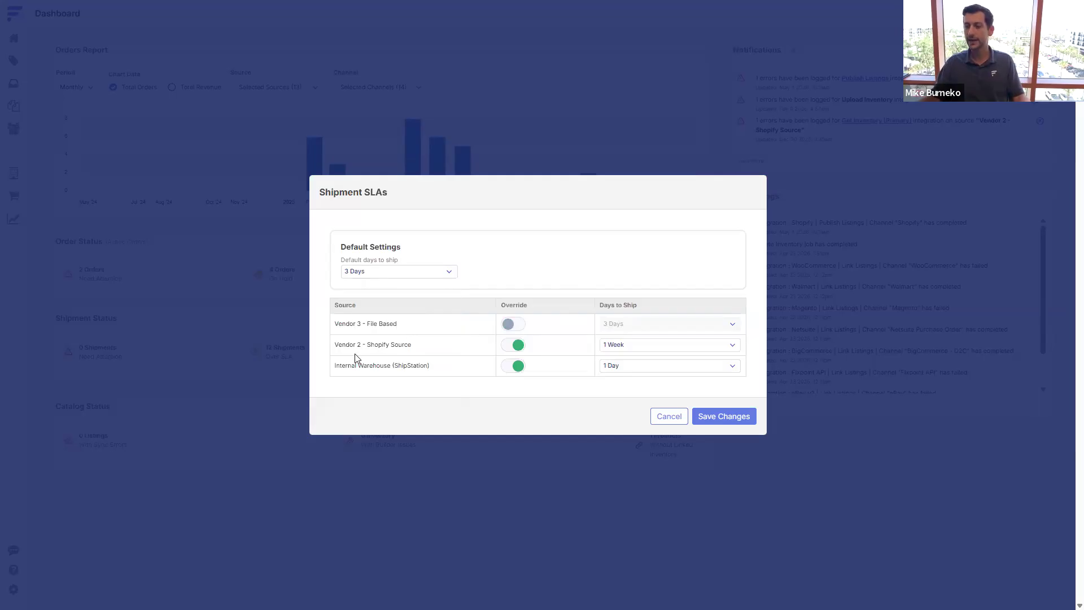
- Set days to ship to 2 Days for Vendor 2 - Shopify Source and 1 Week for Internal Warehouse (ShipStation), and discard all the SLA changes
click(621, 346)
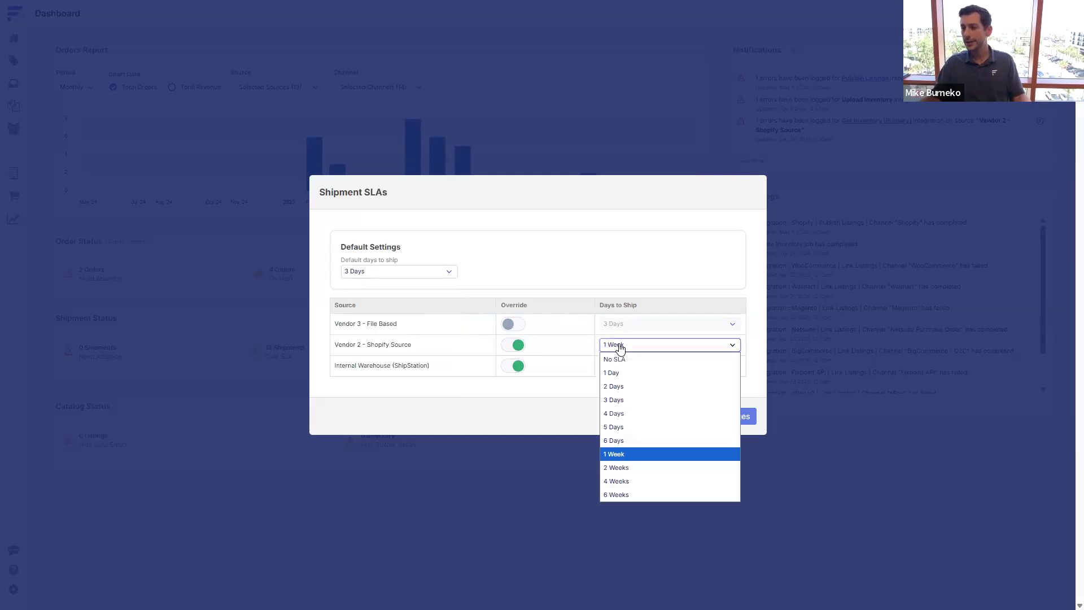
click(633, 403)
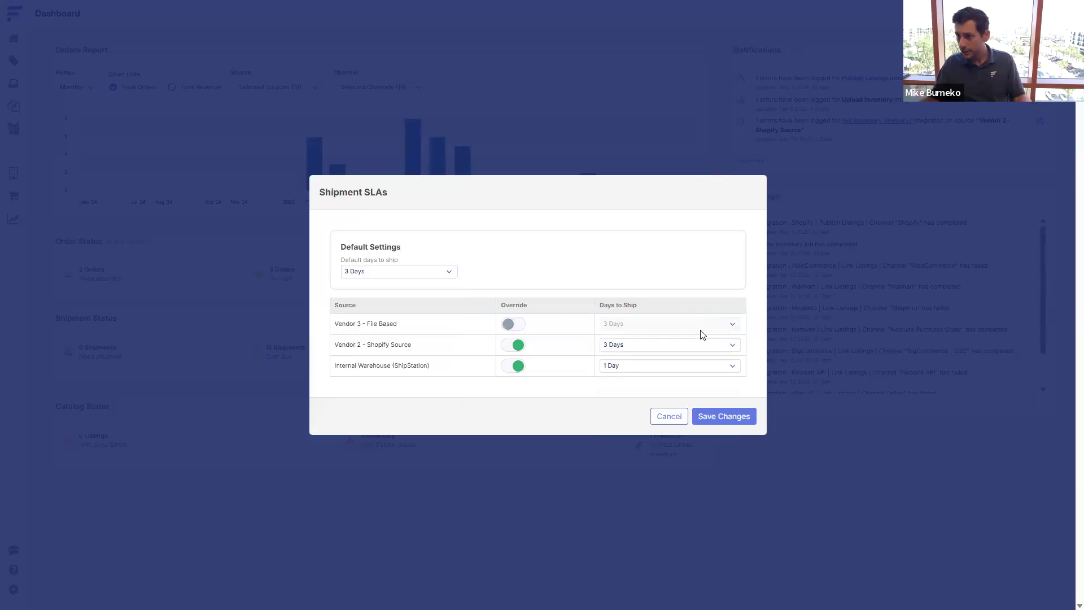
click(680, 346)
click(681, 389)
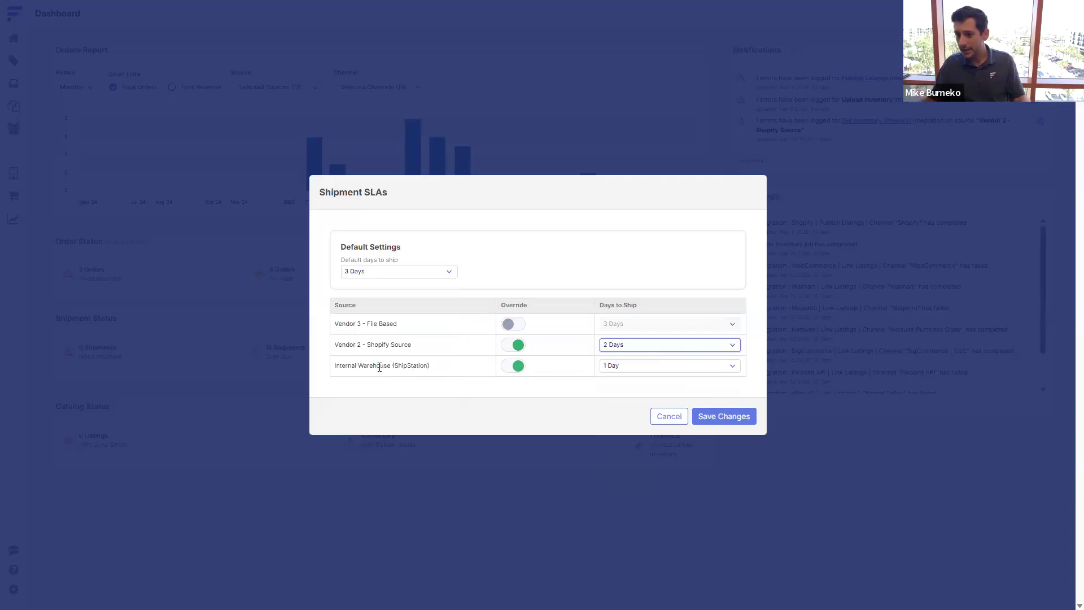
click(619, 366)
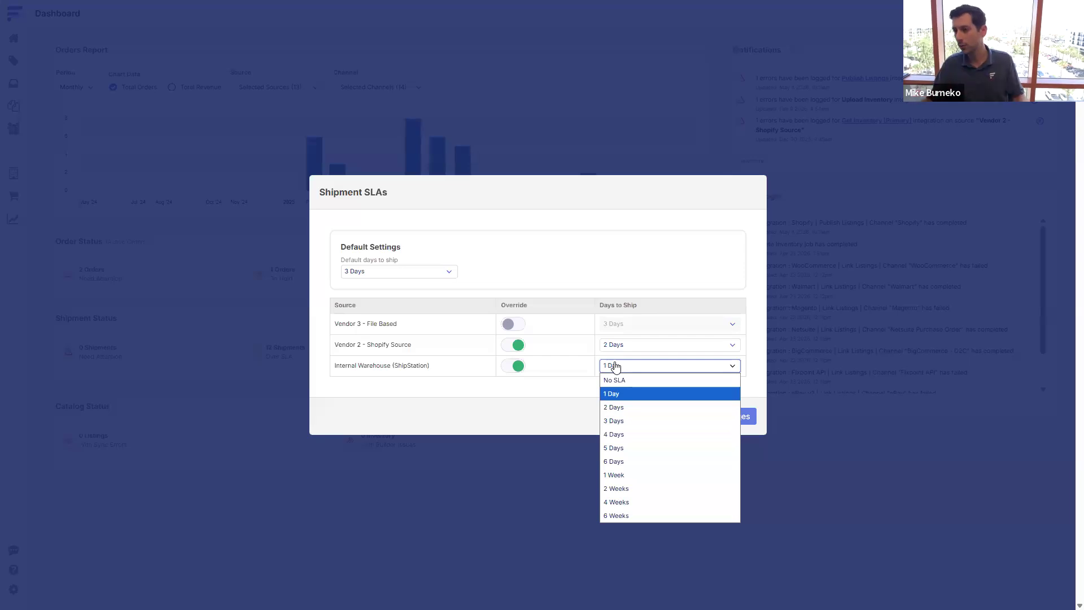
click(675, 474)
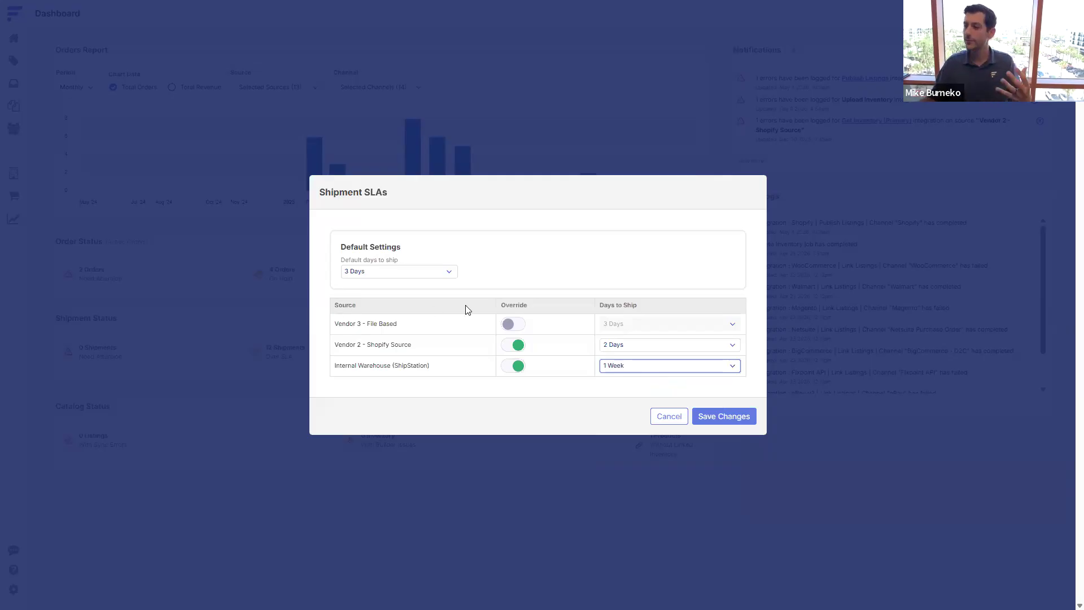
click(680, 418)
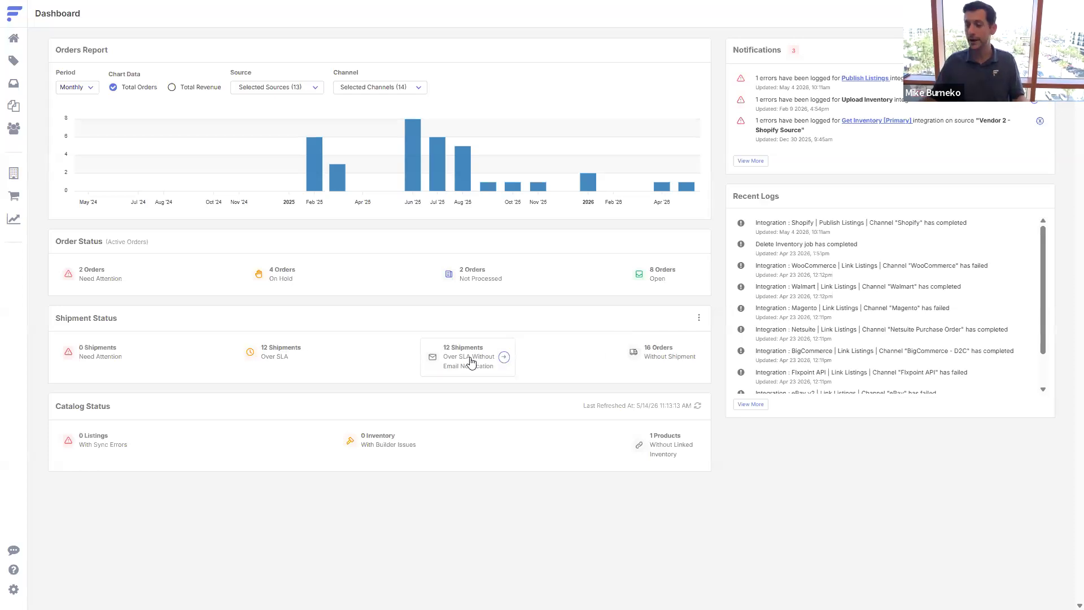
- Recheck the Shipment SLAs settings without saving, and open the list of shipments over SLA without email notification
click(700, 320)
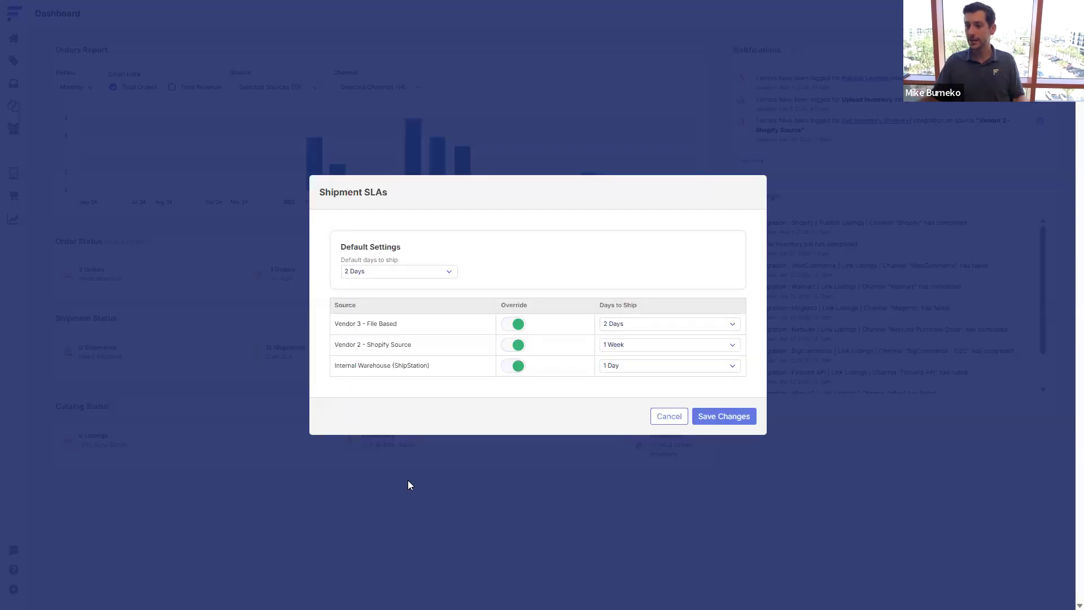
click(686, 416)
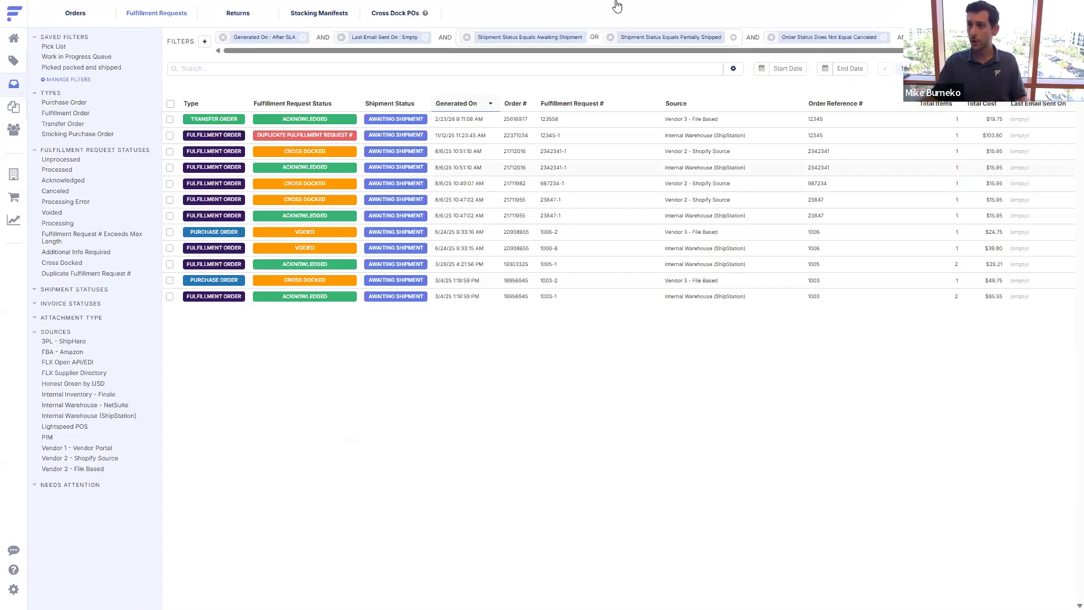
scroll(664, 55, right, 2)
scroll(559, 57, left, 2)
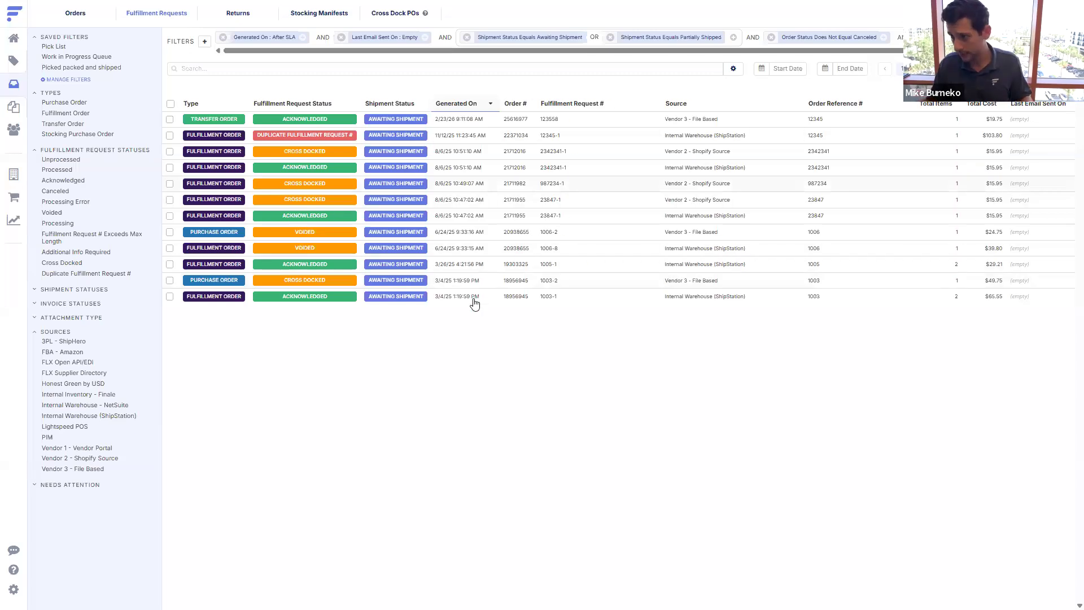
- Select all listed fulfillment requests and start an Email Communication for them
click(170, 104)
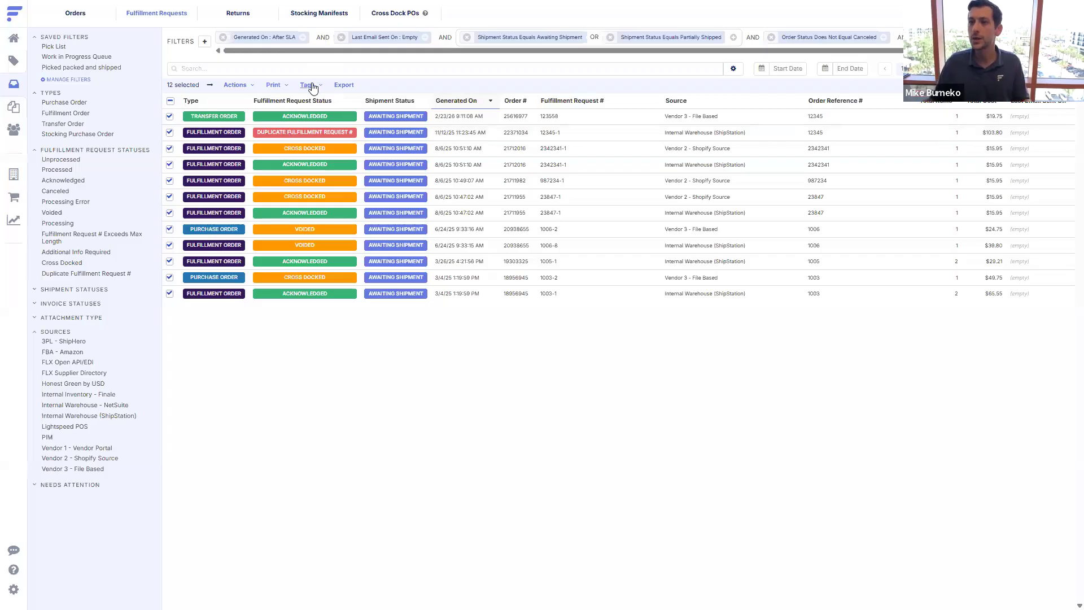
click(244, 86)
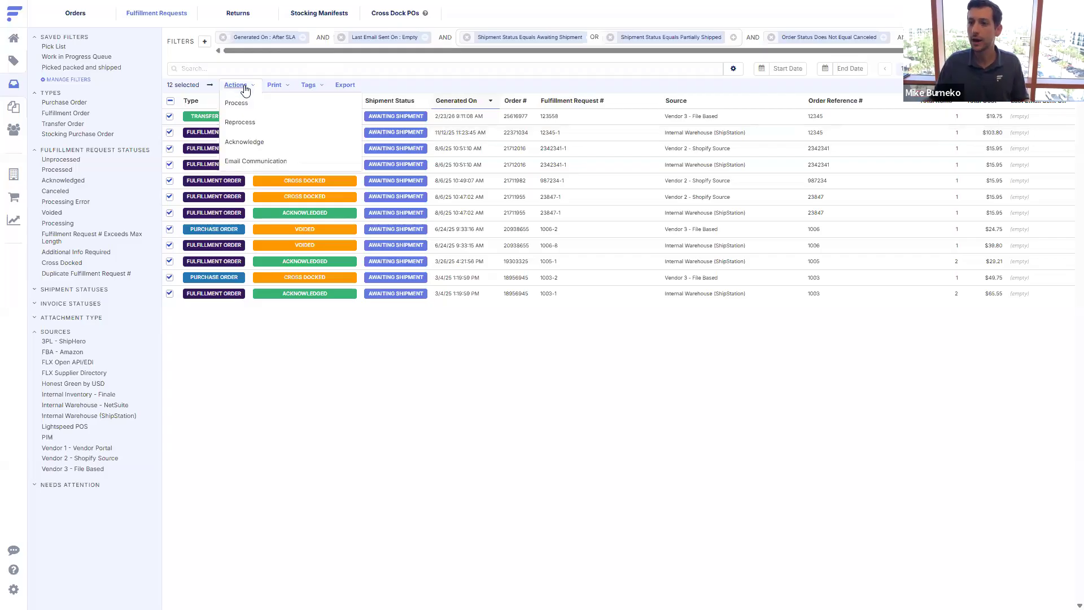
click(267, 165)
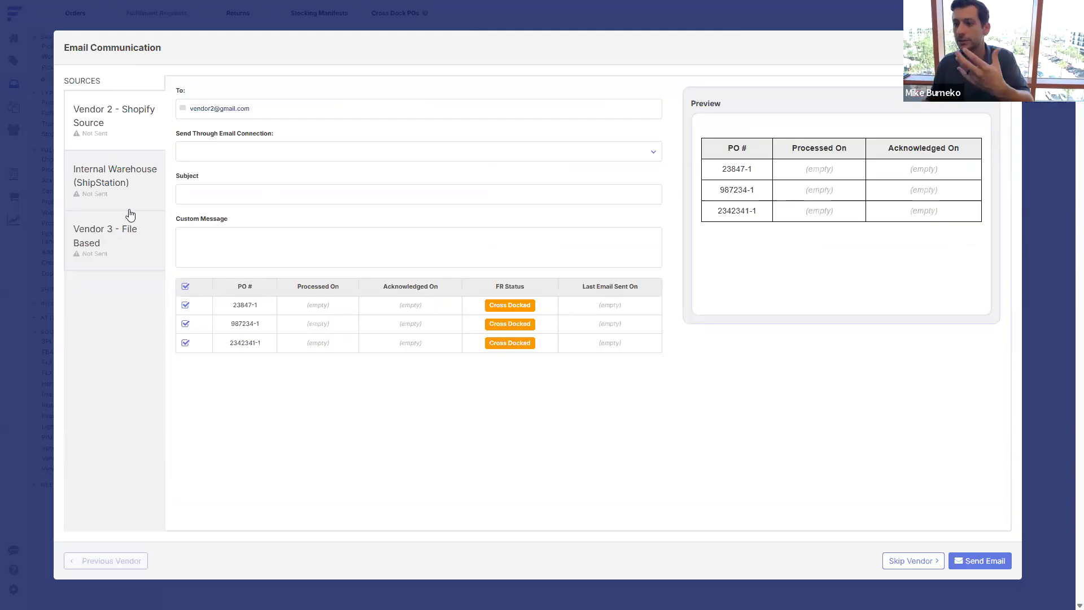
- Open the Internal Warehouse (ShipStation) email, check its recipient address and choose the email connection to send it through
click(132, 187)
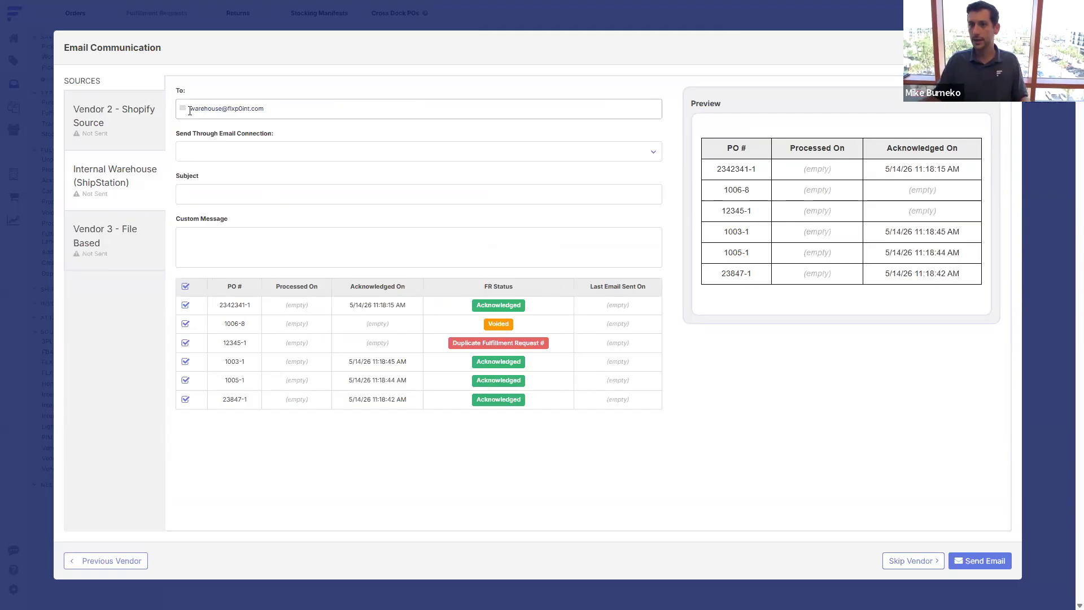
drag(190, 110, 290, 111)
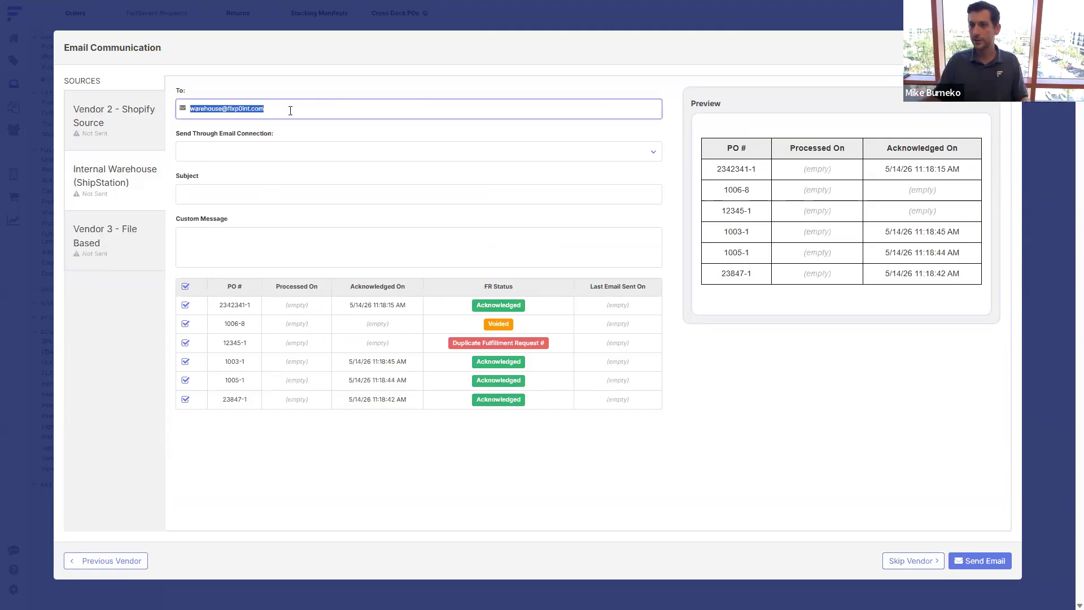
click(251, 151)
click(256, 169)
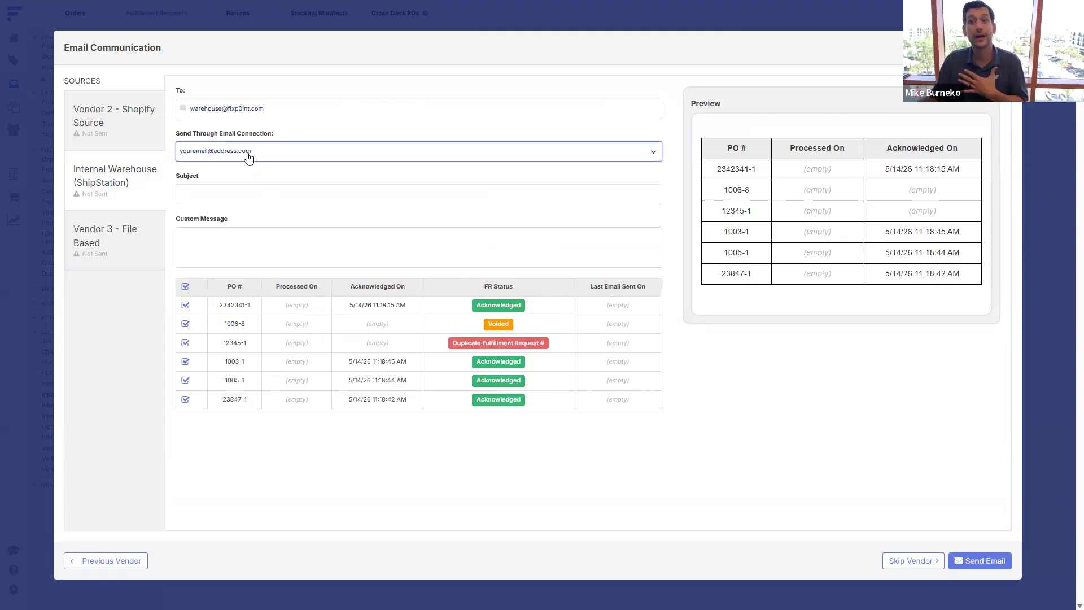
- Give the warehouse email the subject "Late Orders" and the custom message "Where are these?!", and check its preview
click(251, 195)
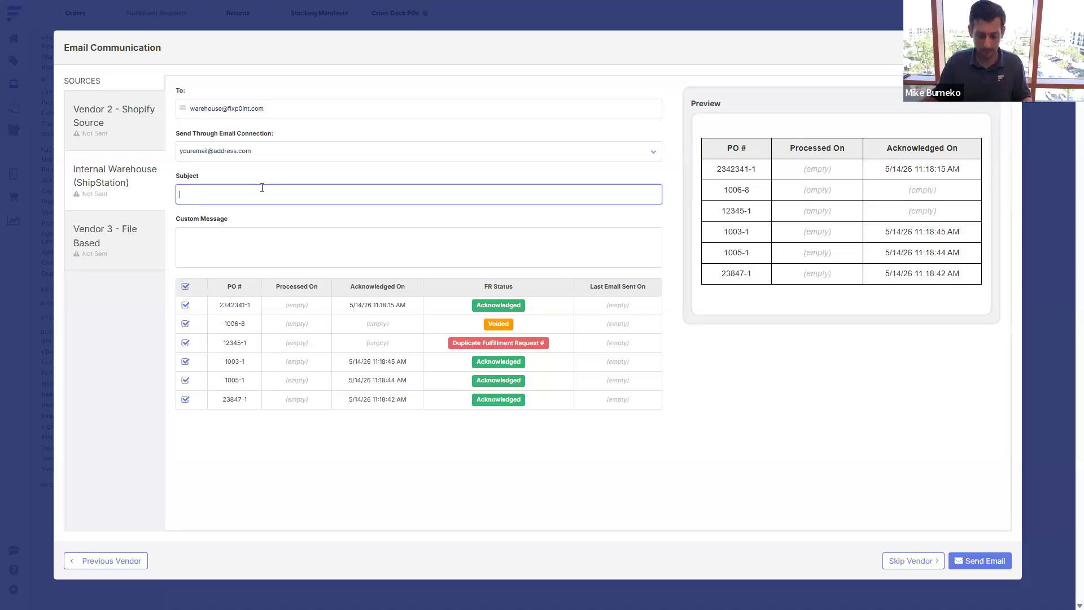
text(Late)
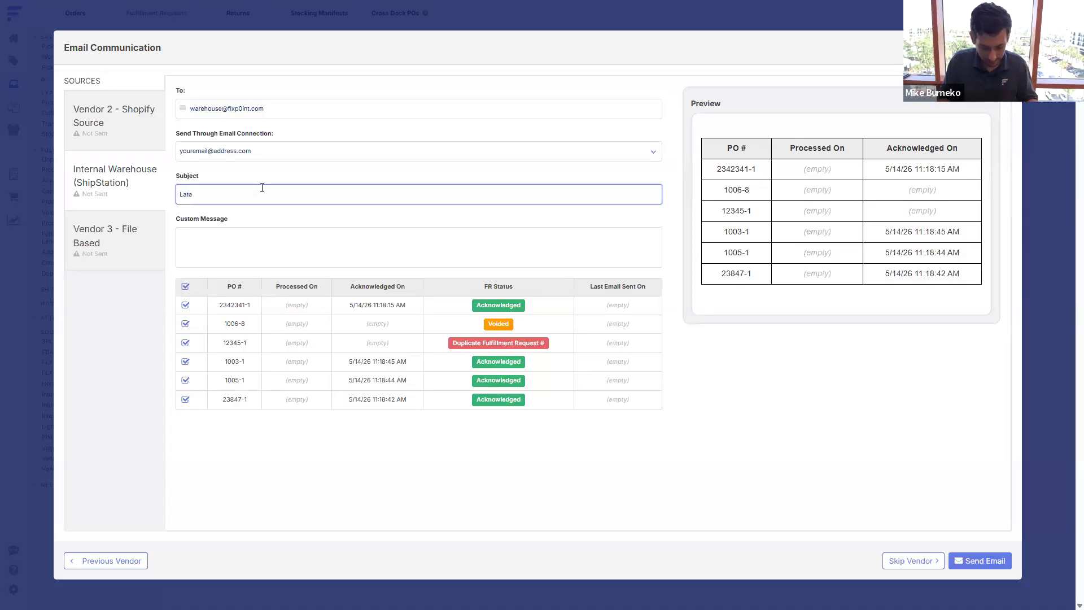
text( Orders)
click(319, 236)
text(Where a)
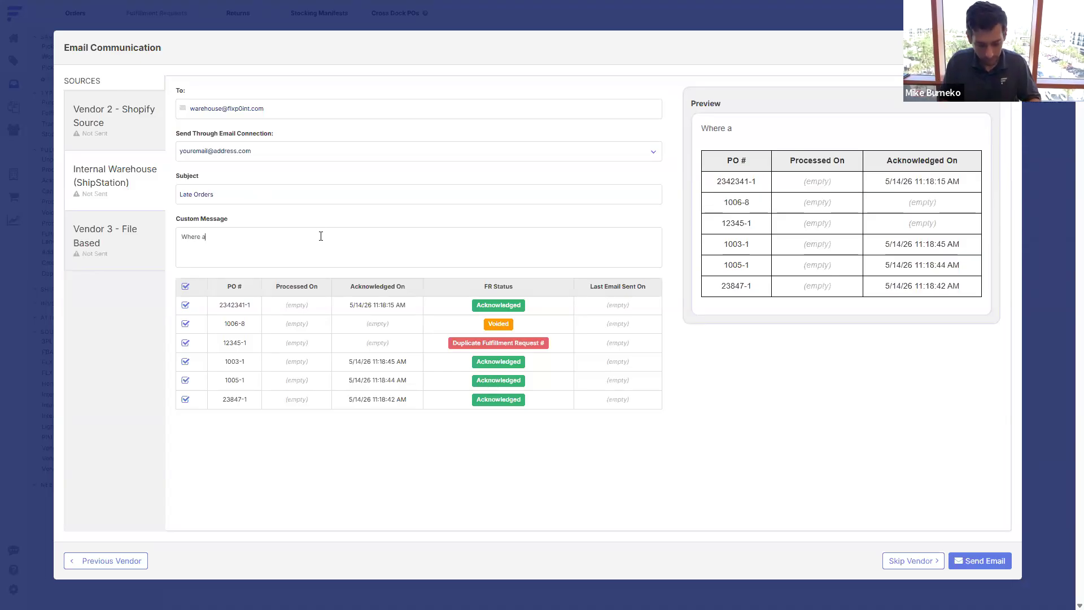
text(re these?!)
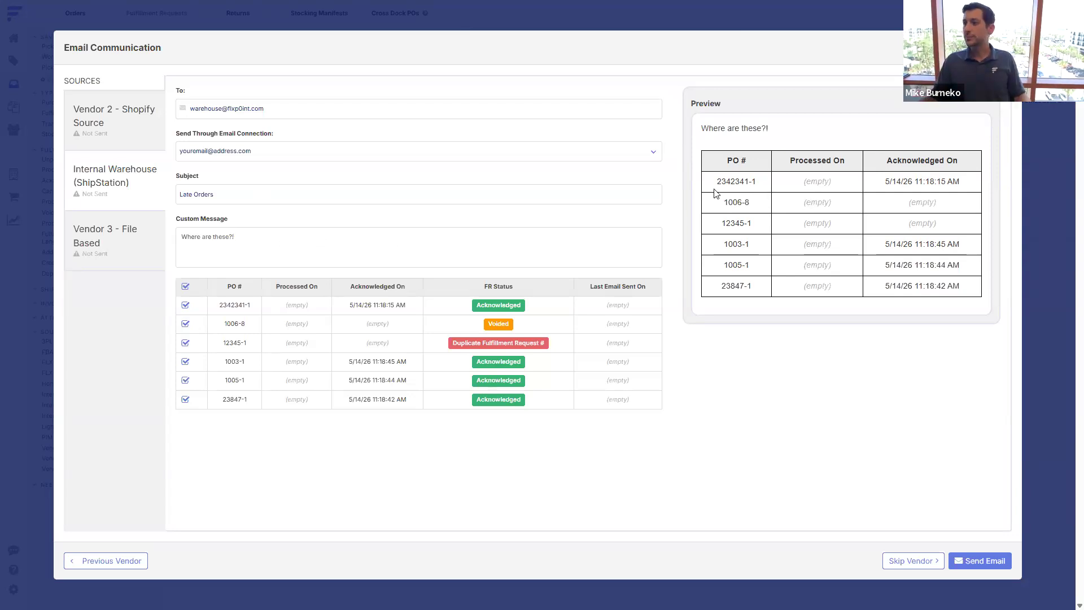
drag(755, 182, 920, 195)
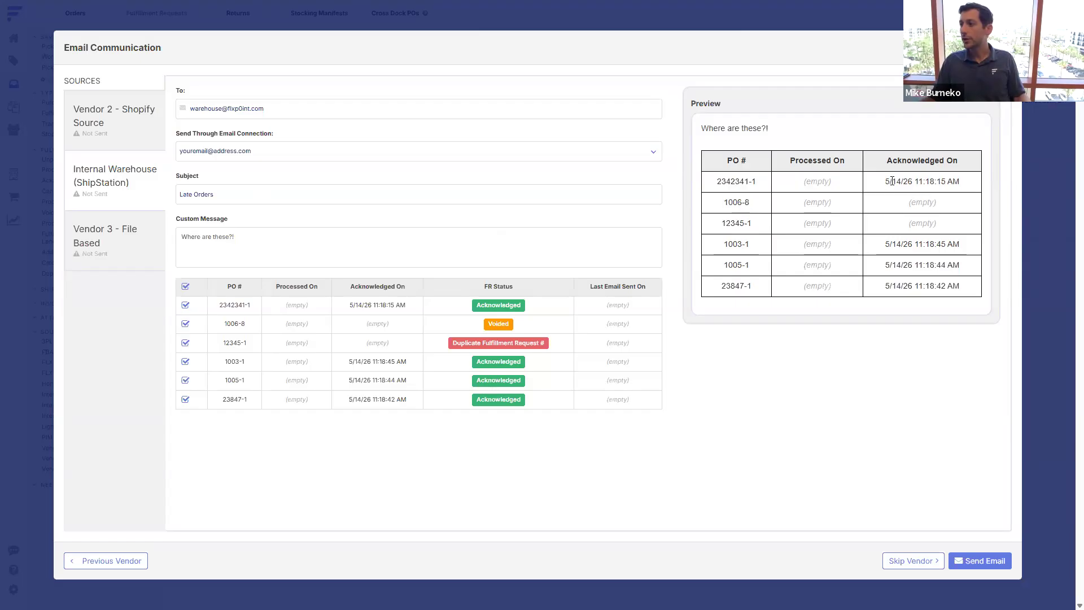
triple_click(982, 181)
double_click(954, 244)
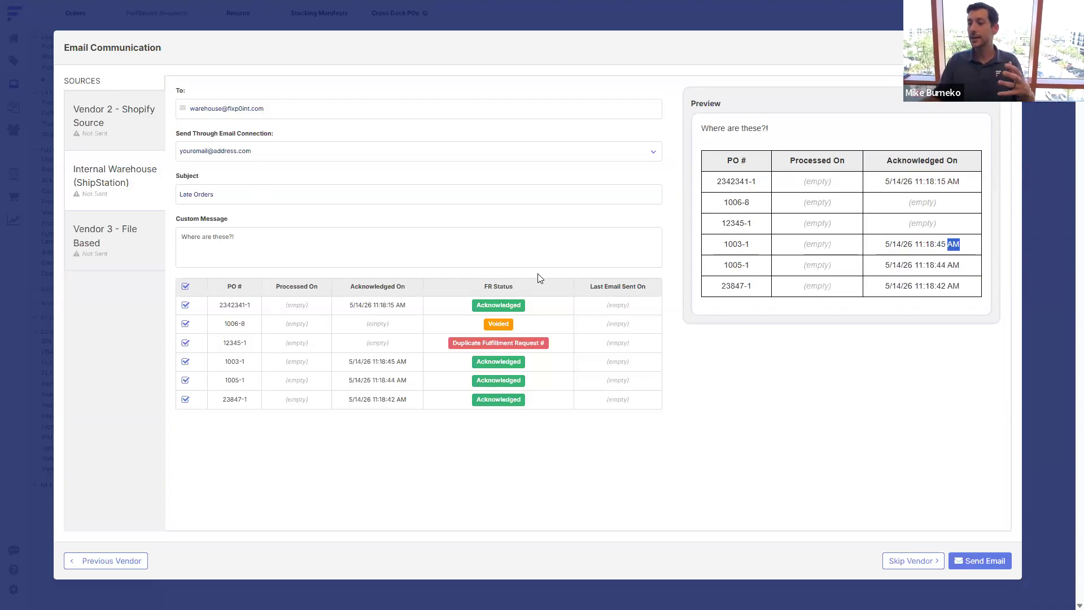
- Choose an email connection for the Vendor 2 - Shopify Source email and exclude all of its purchase orders
click(101, 125)
click(232, 158)
click(232, 169)
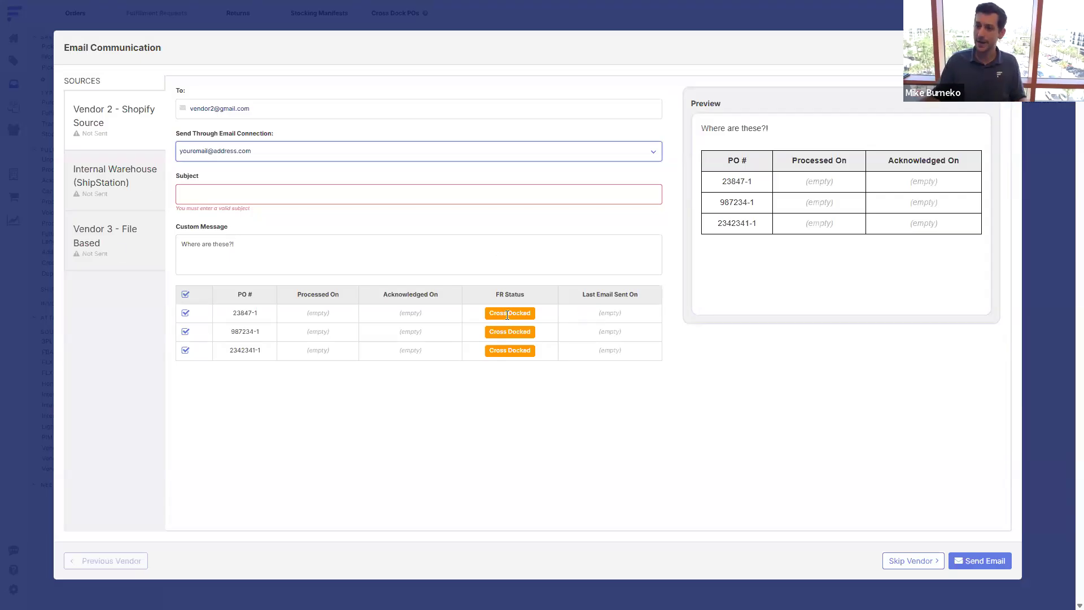
click(185, 294)
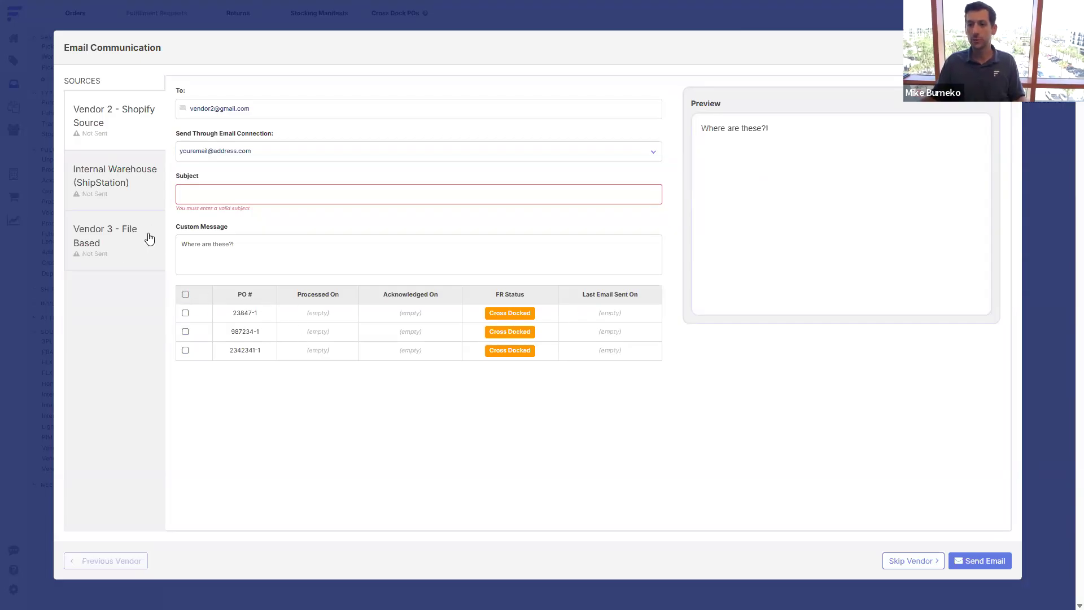
- Exclude the cross-docked purchase order from the Vendor 3 - File Based email, and close Email Communication without sending
click(124, 250)
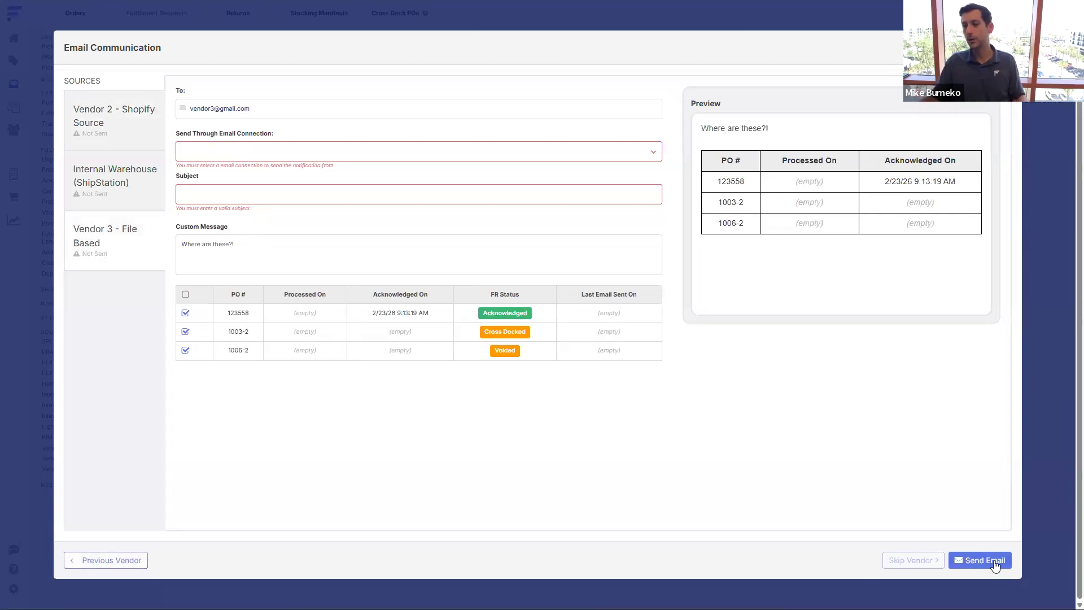
click(185, 333)
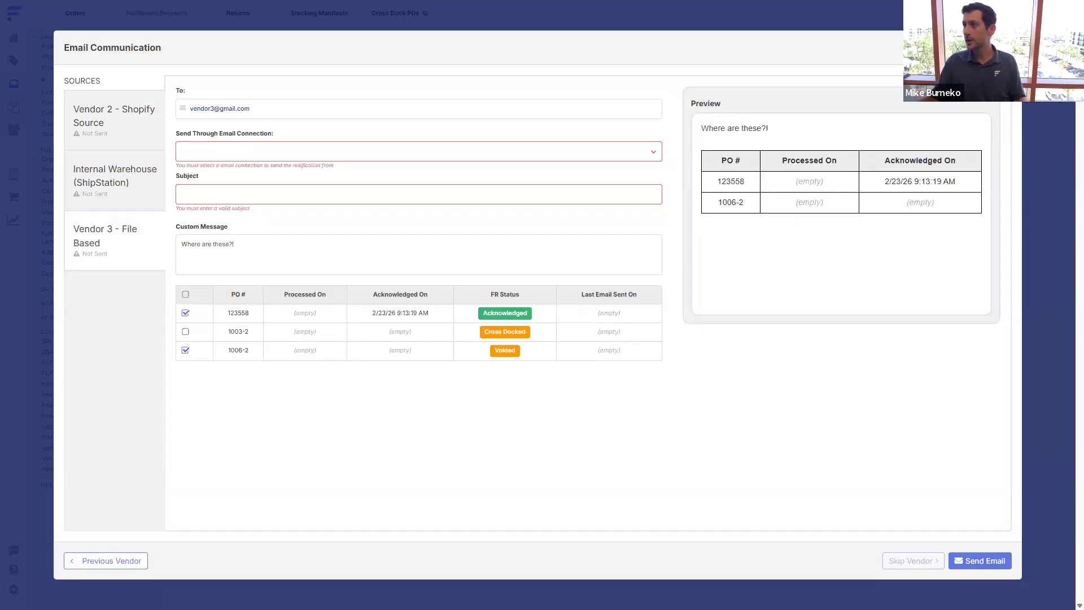
key(Escape)
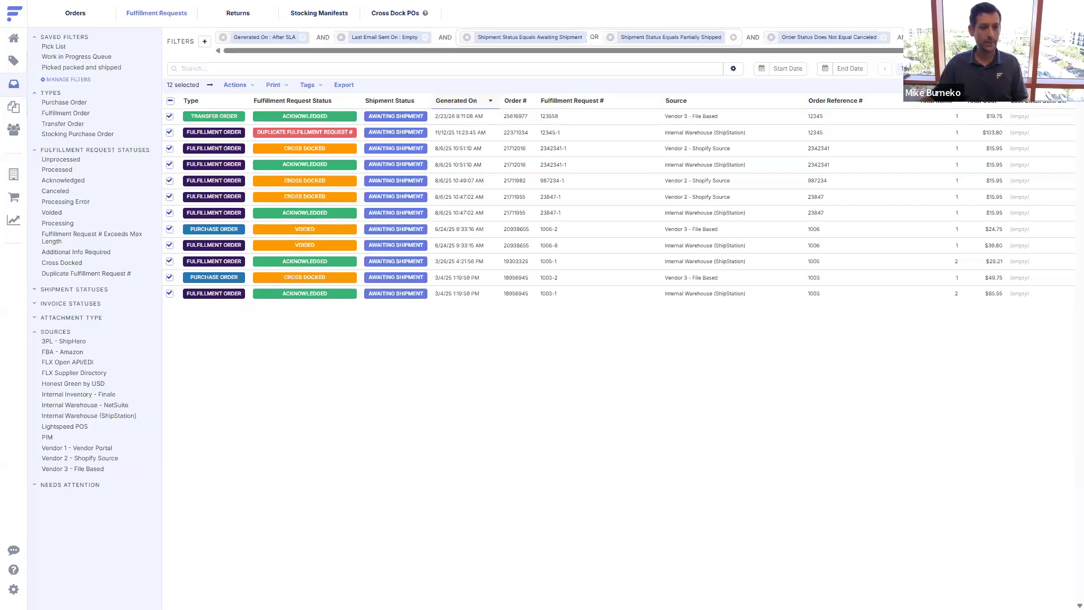
- Return to the dashboard, review the Shipment SLAs for each source, and close them without saving
click(14, 37)
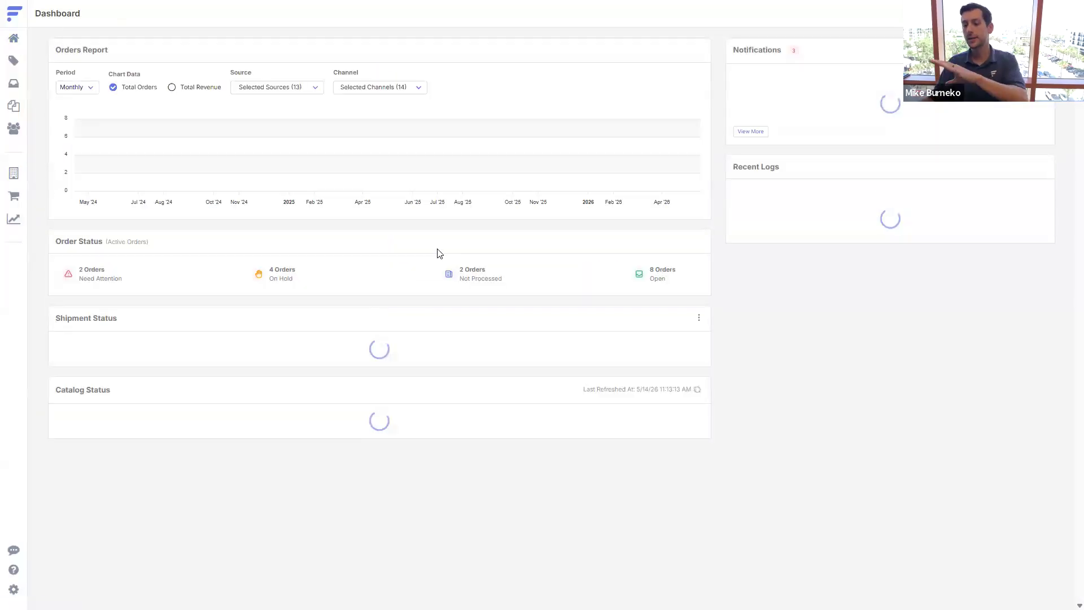
click(700, 321)
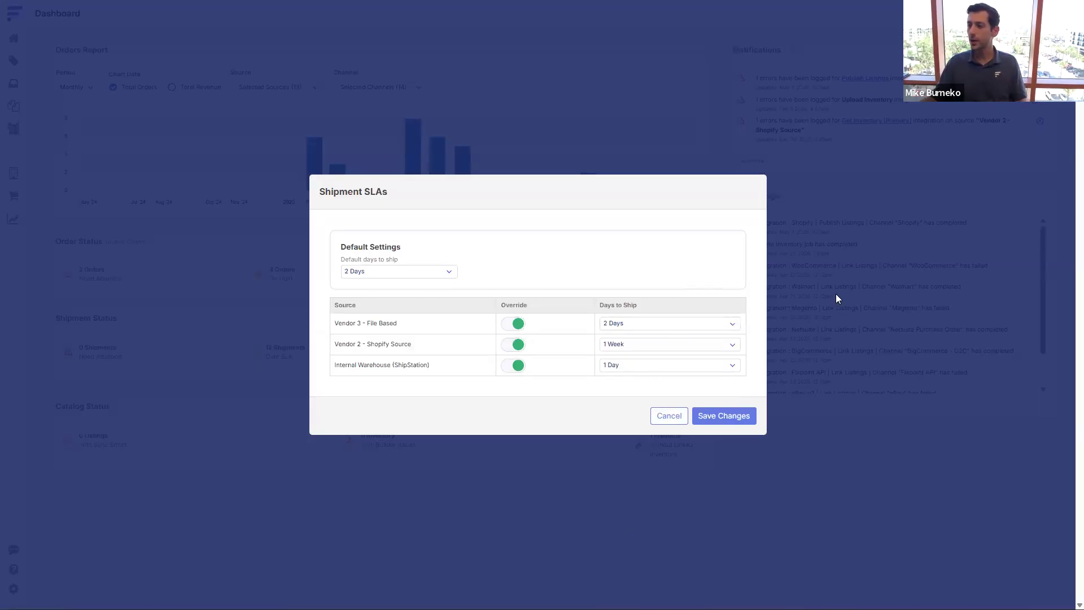
click(659, 416)
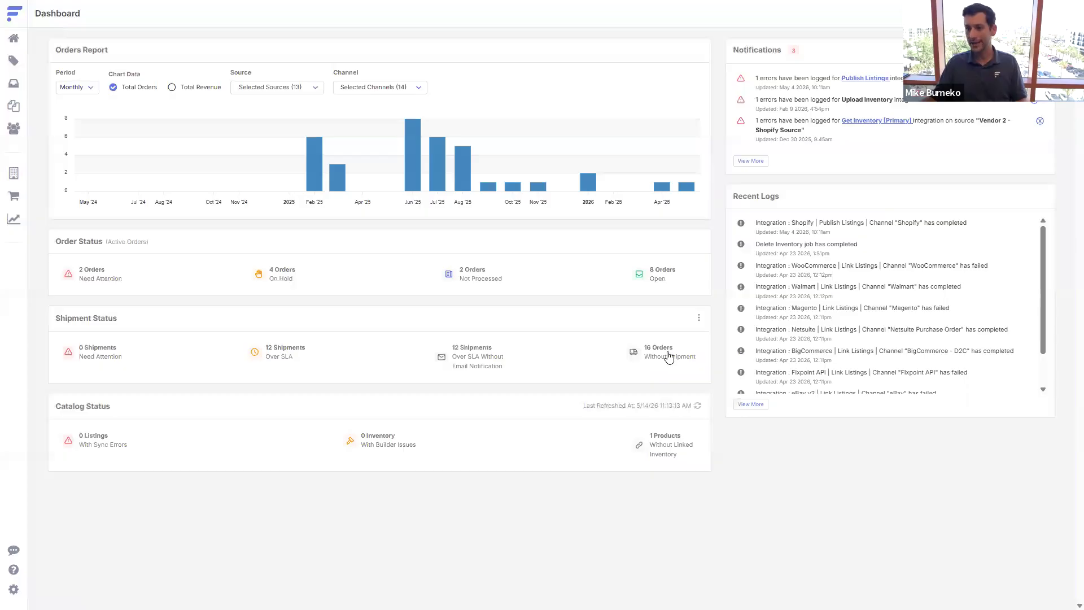
click(700, 321)
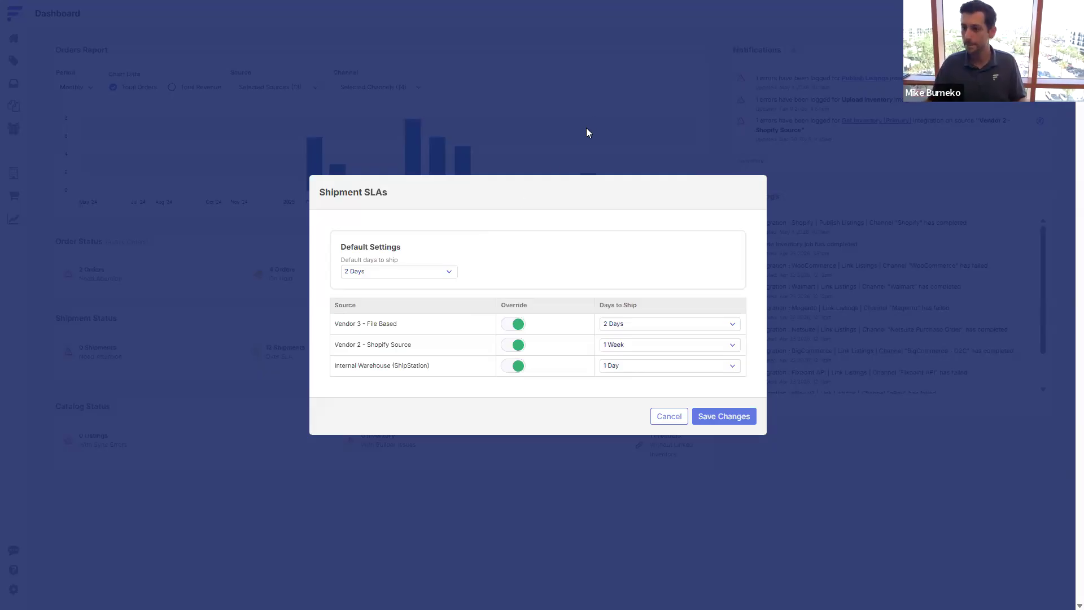
click(675, 420)
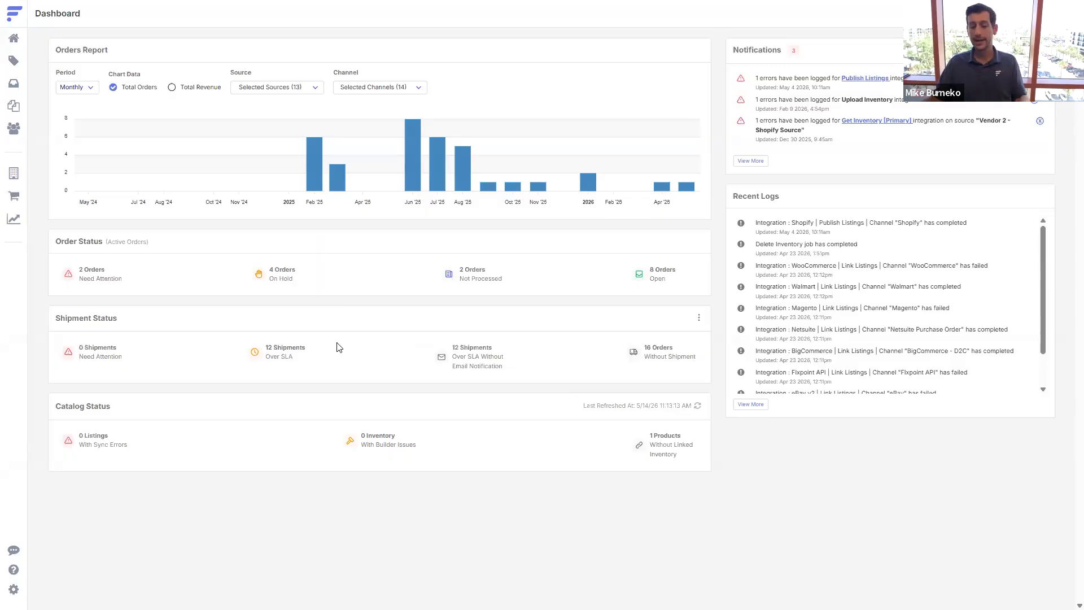
- Open the order routing settings and start a new routing group with Internal Warehouse - NetSuite as the preferred warehouse
click(16, 591)
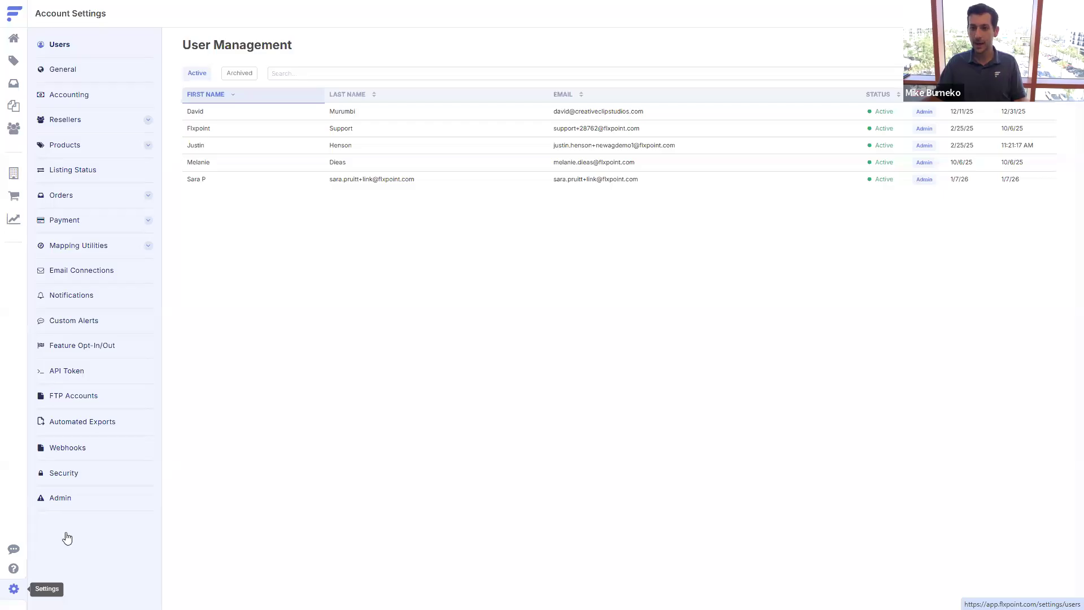
click(73, 204)
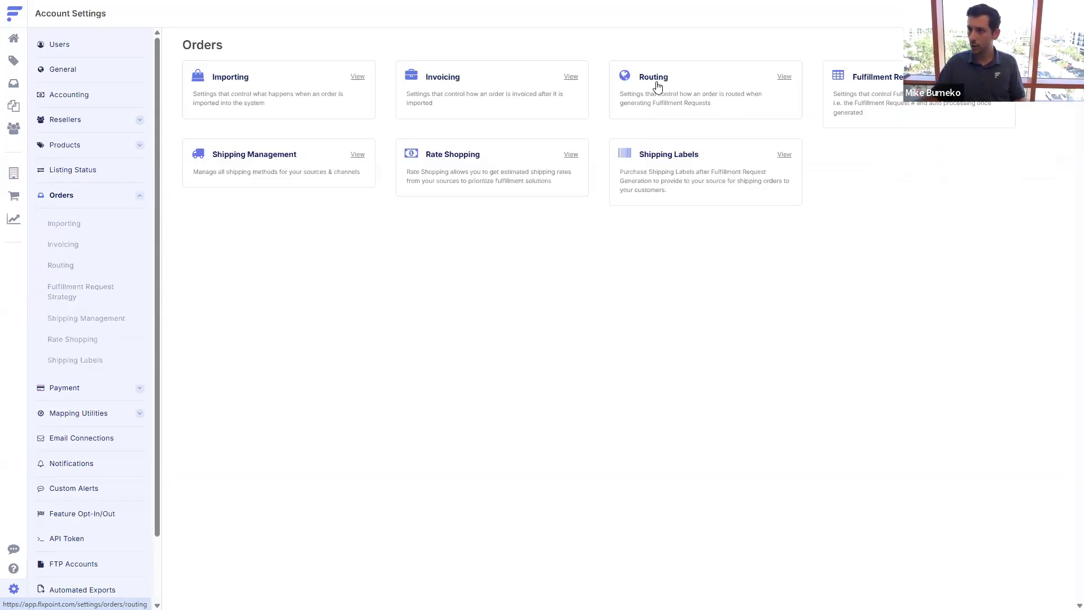
click(683, 93)
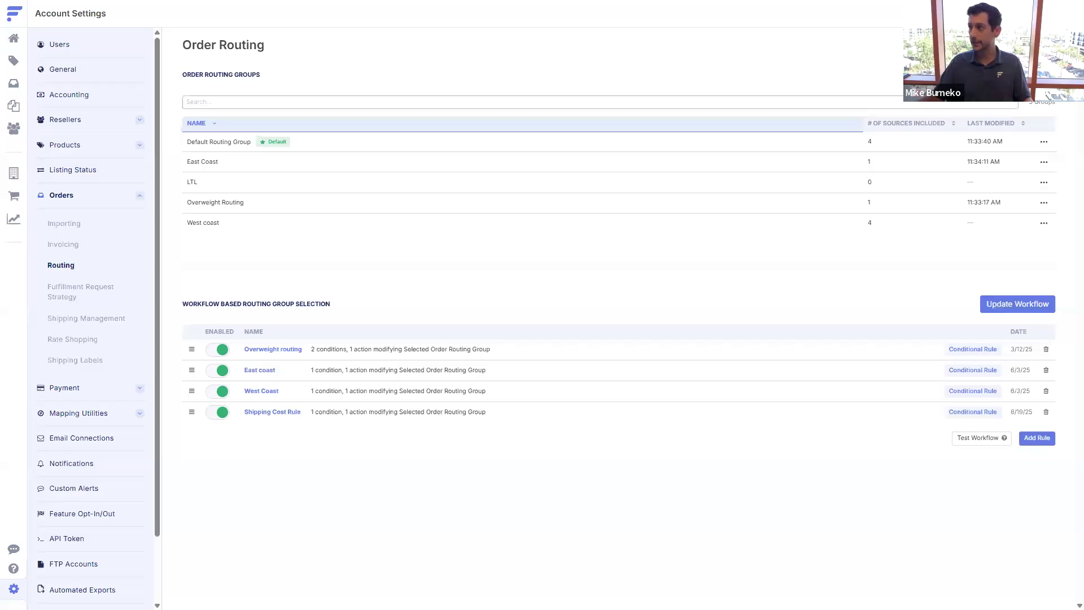
click(1028, 73)
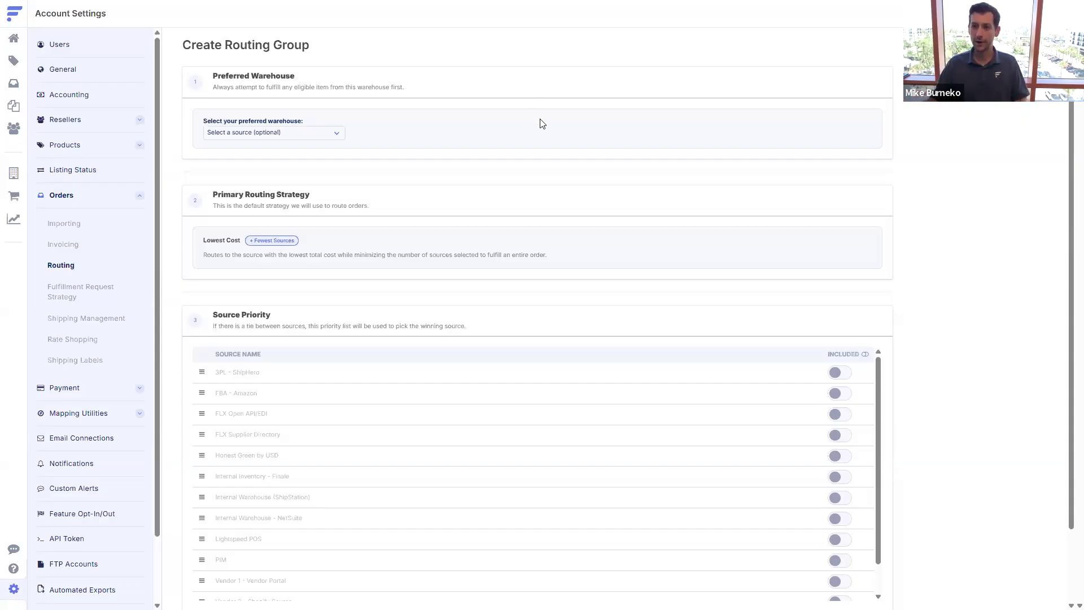
click(268, 133)
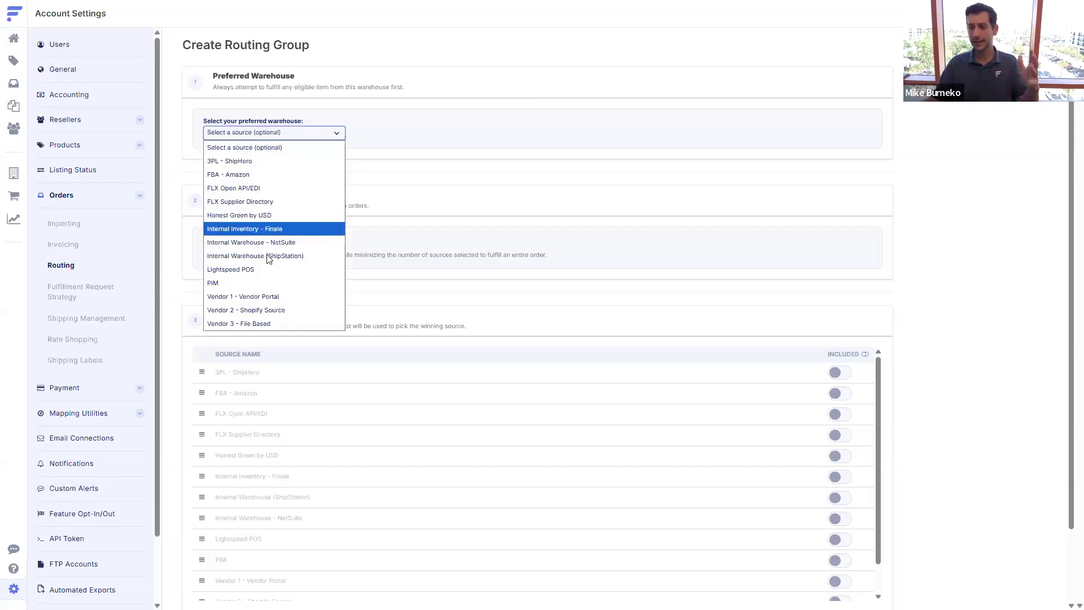
click(262, 242)
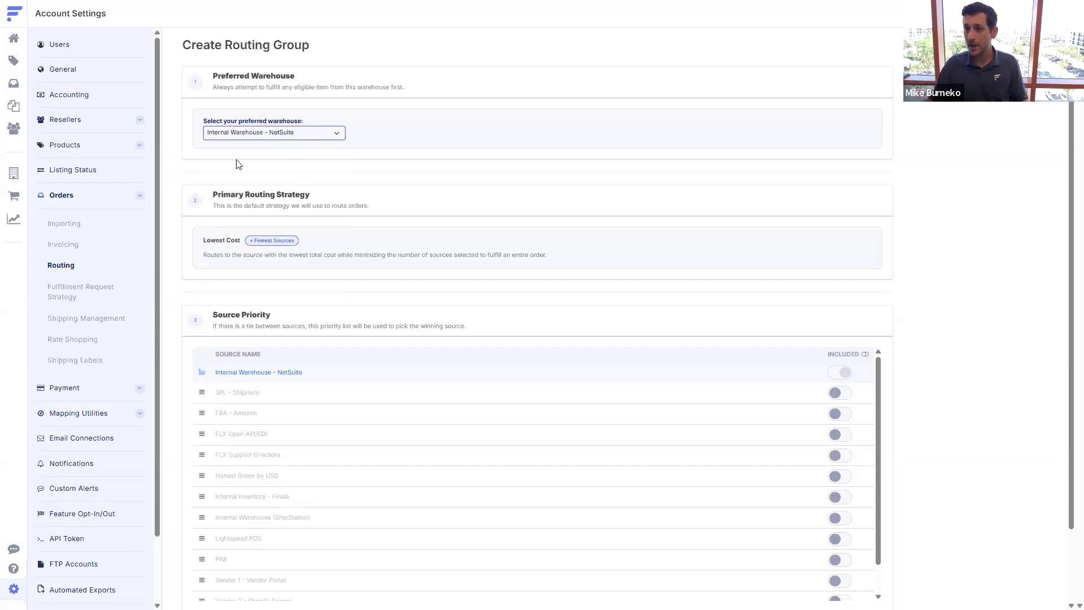
- Examine the Lowest Cost + Fewest Sources routing strategy and how Source Priority breaks ties between sources
scroll(235, 164, down, 1)
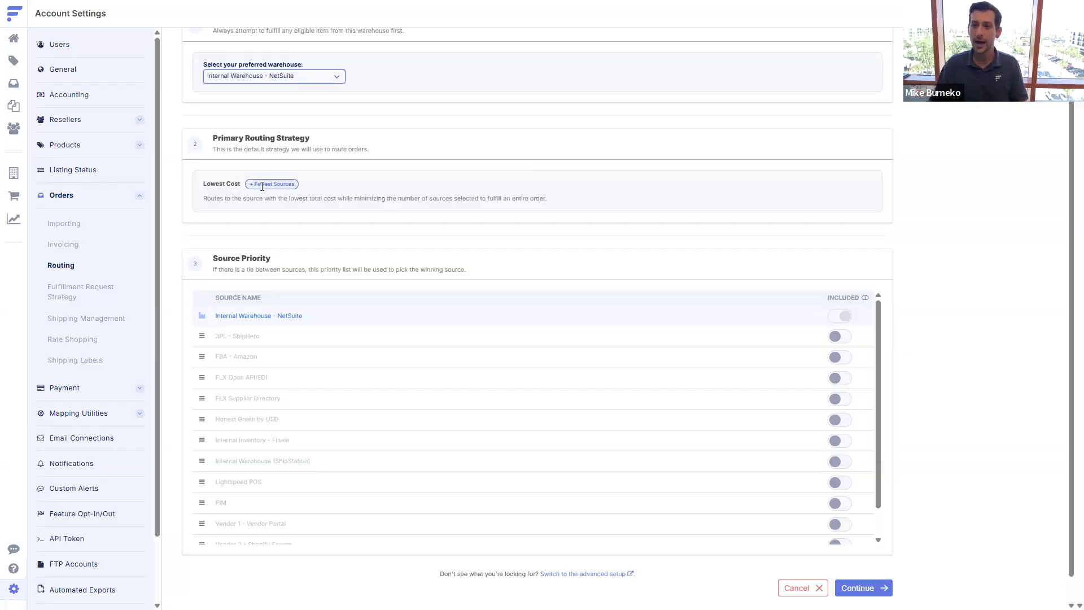
drag(300, 186, 254, 184)
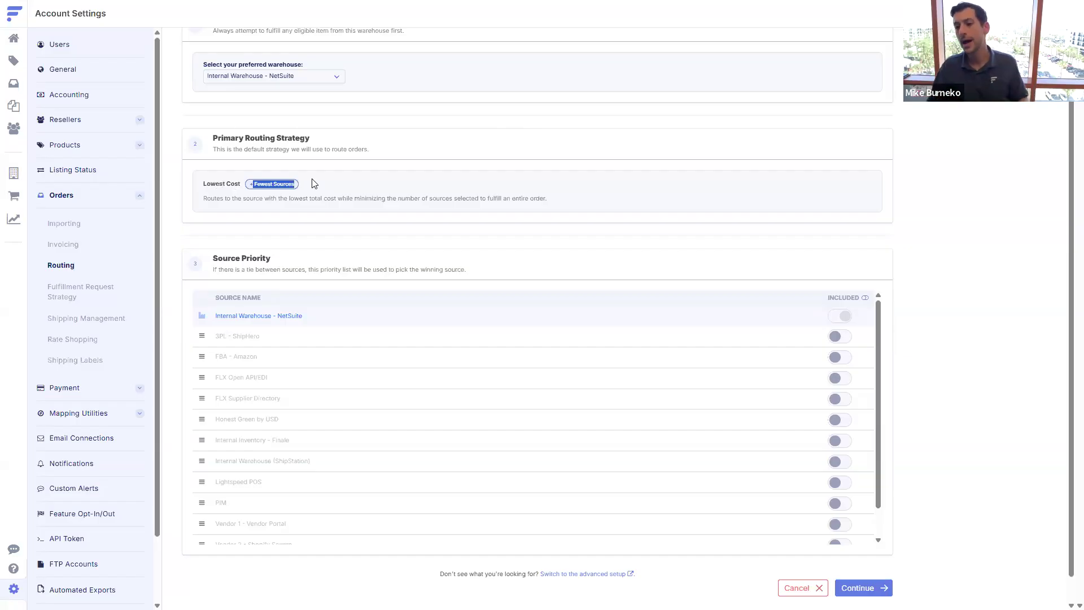
click(339, 181)
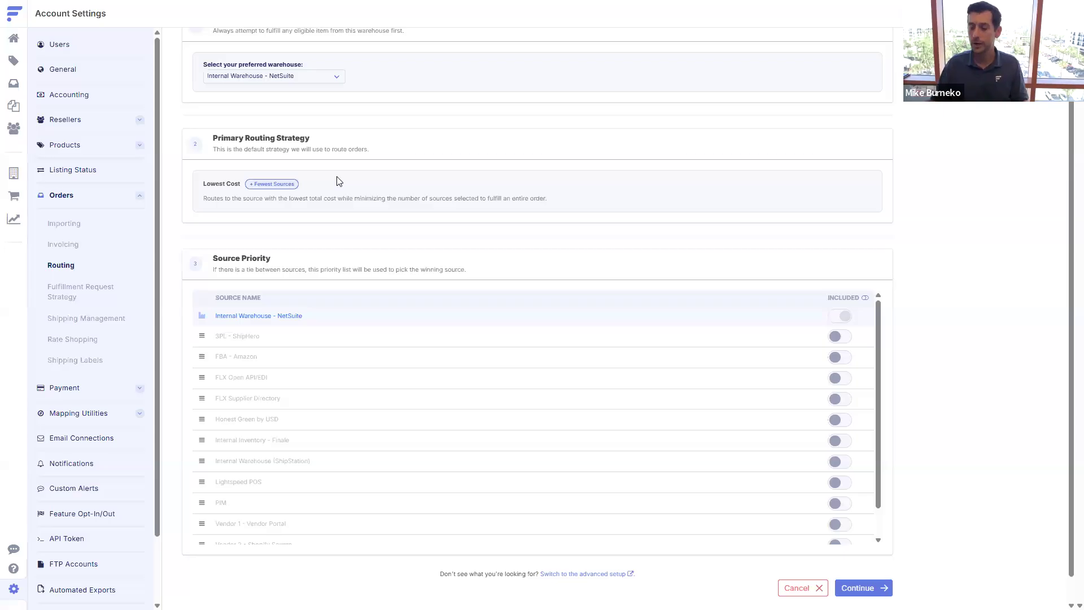
scroll(399, 226, up, 1)
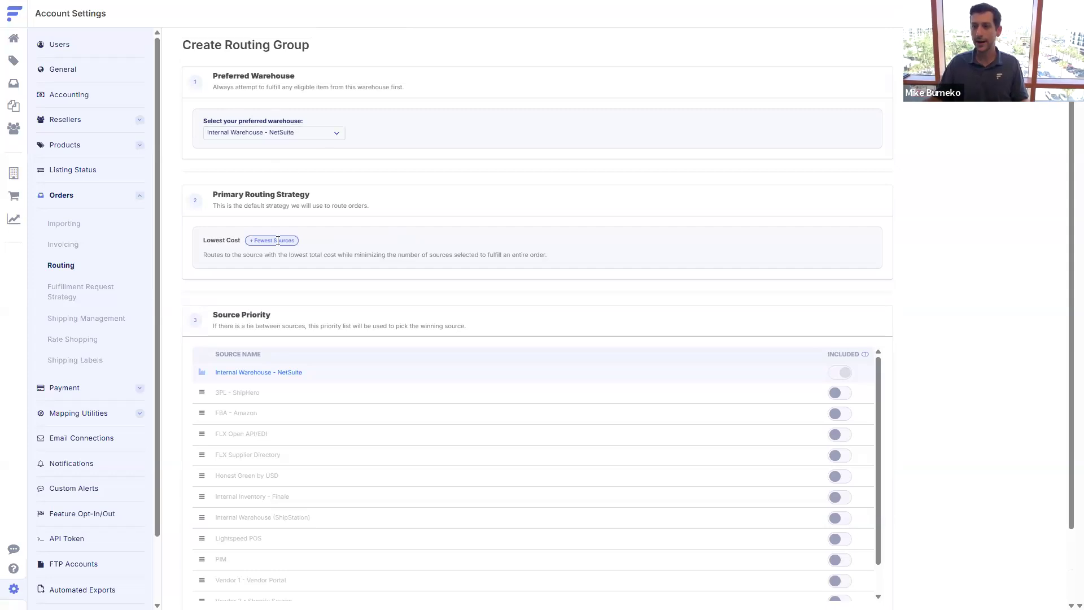
scroll(278, 241, down, 1)
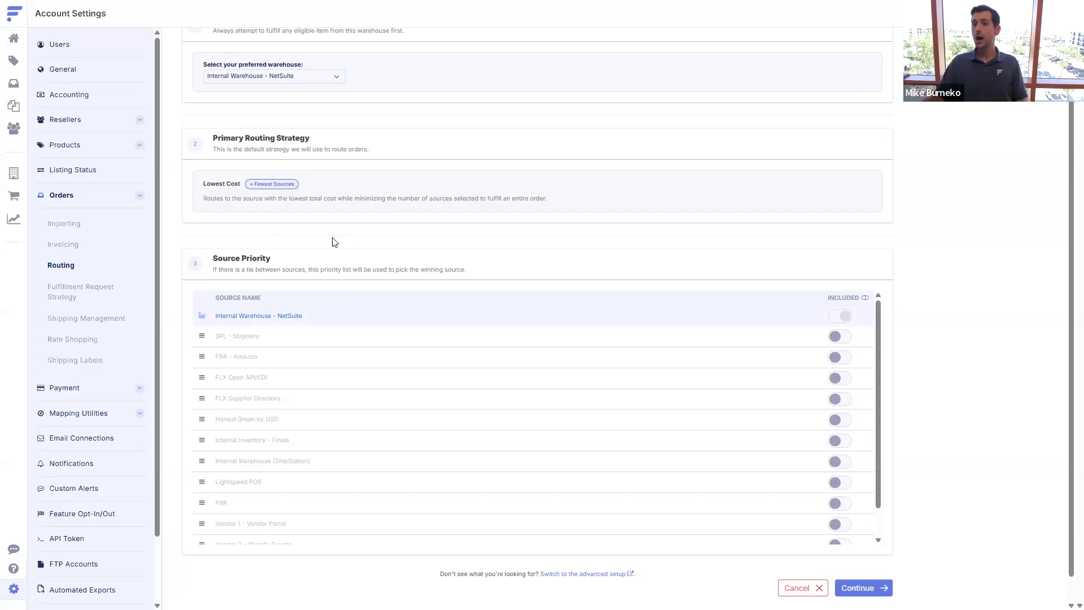
scroll(316, 208, up, 2)
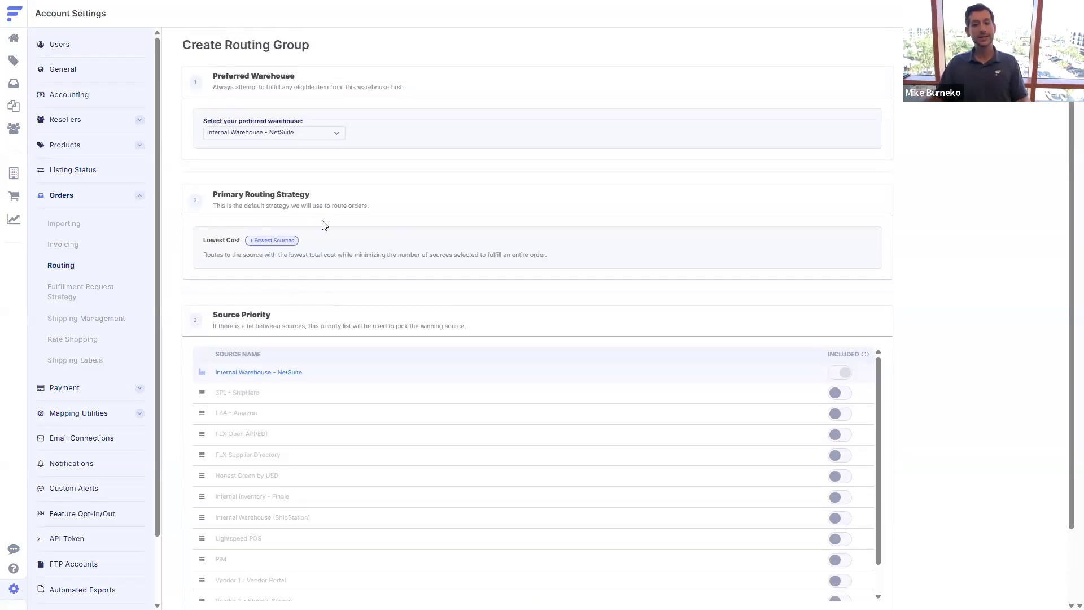
scroll(325, 225, down, 2)
scroll(321, 222, up, 2)
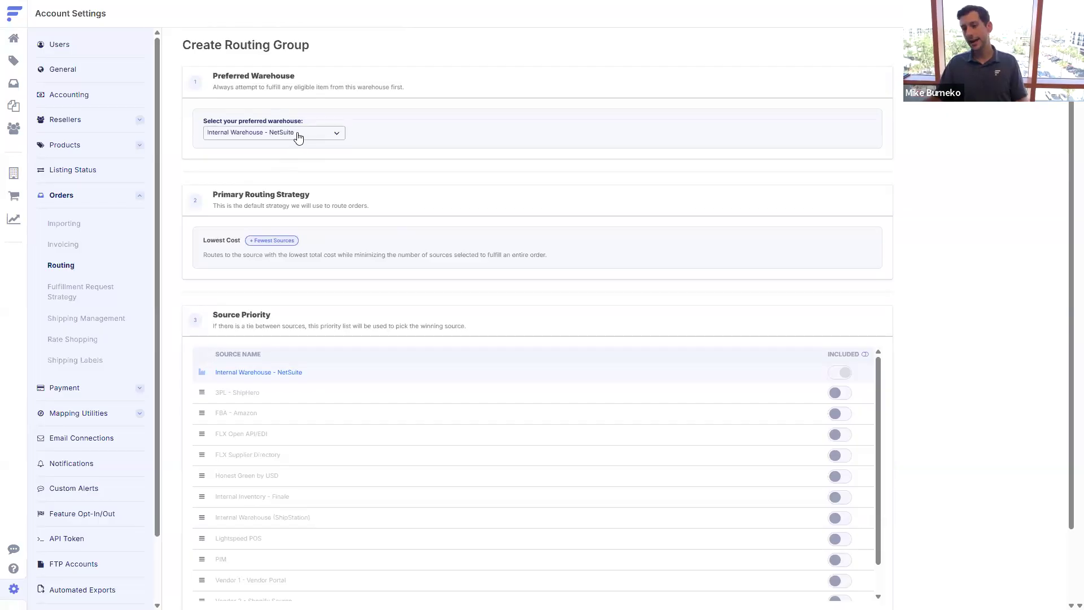
scroll(316, 232, down, 2)
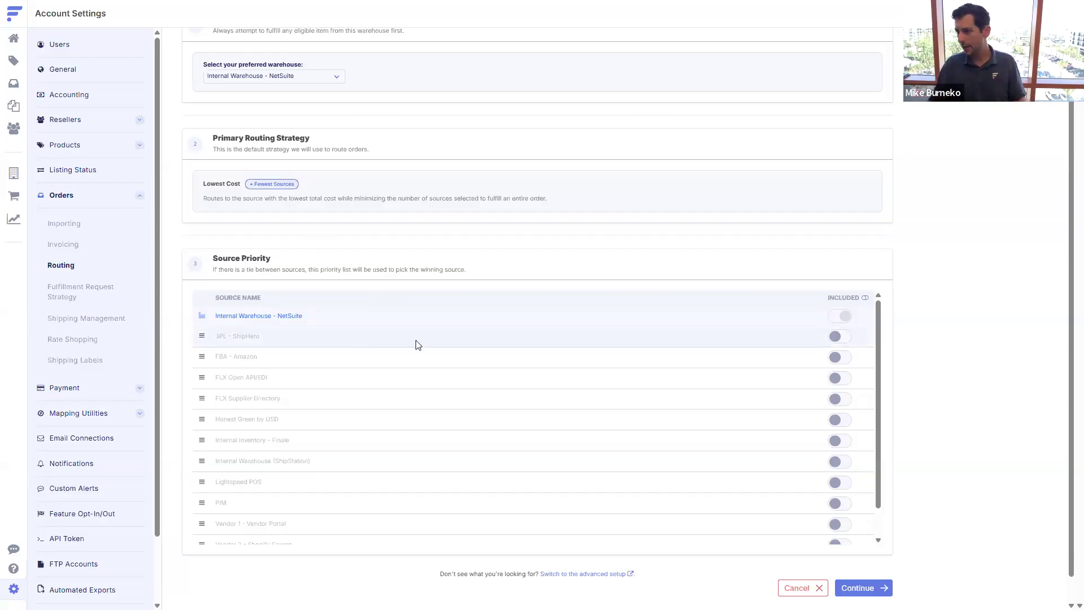
scroll(417, 341, down, 1)
scroll(418, 340, up, 1)
scroll(419, 340, down, 1)
scroll(421, 342, up, 1)
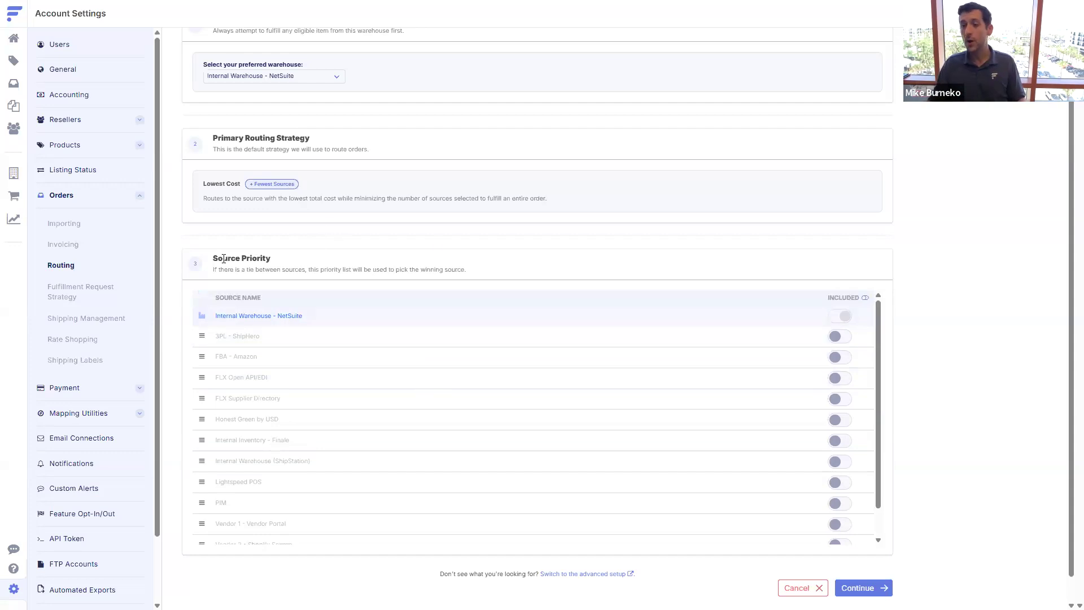
drag(293, 268, 296, 253)
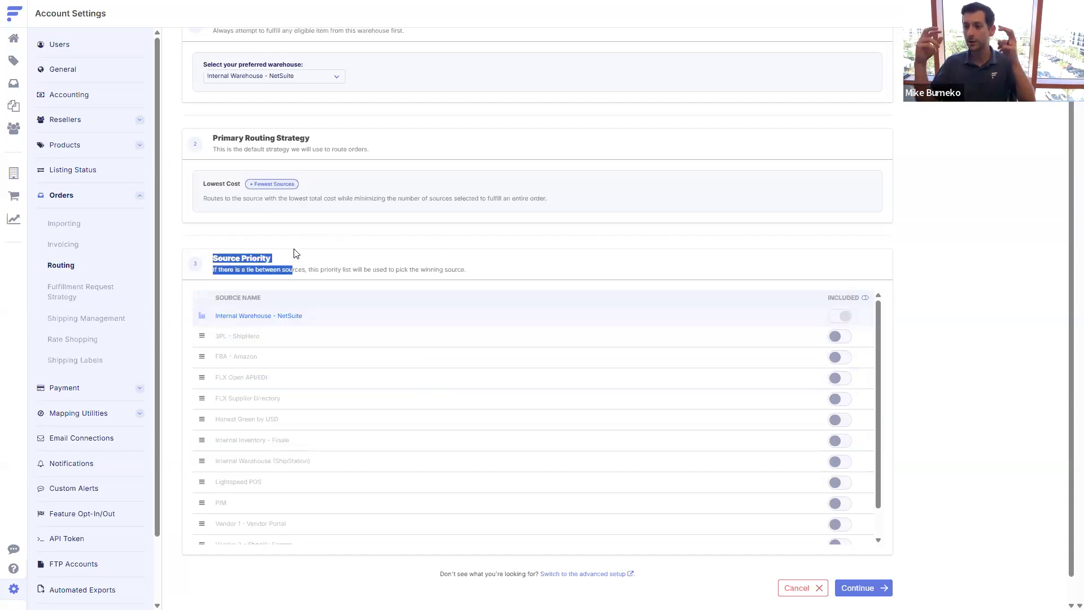
click(296, 253)
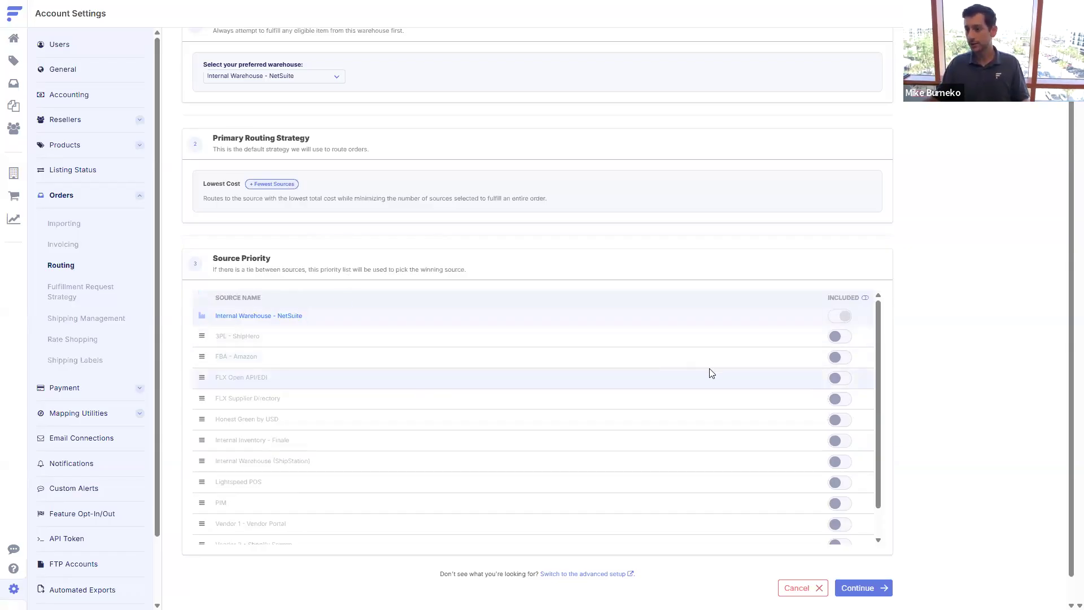
- Include FLX Supplier Directory, FBA - Amazon, FLX Open API/EDI, Internal Warehouse (ShipStation) and PIM in the routing group's source priority list
click(840, 399)
click(840, 377)
click(840, 400)
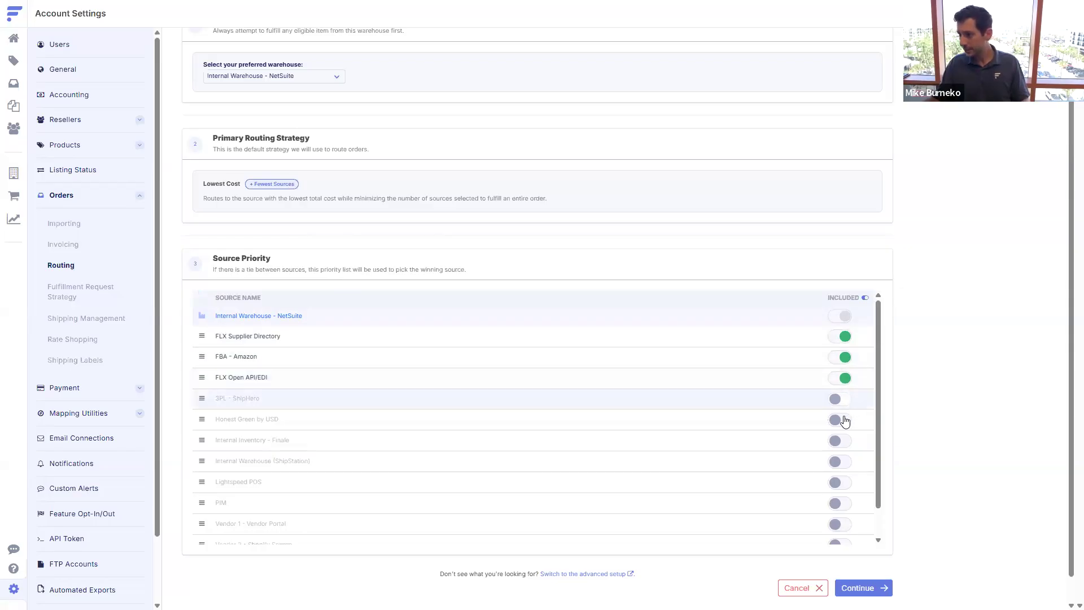
click(842, 464)
scroll(839, 469, down, 1)
click(838, 473)
scroll(822, 455, up, 1)
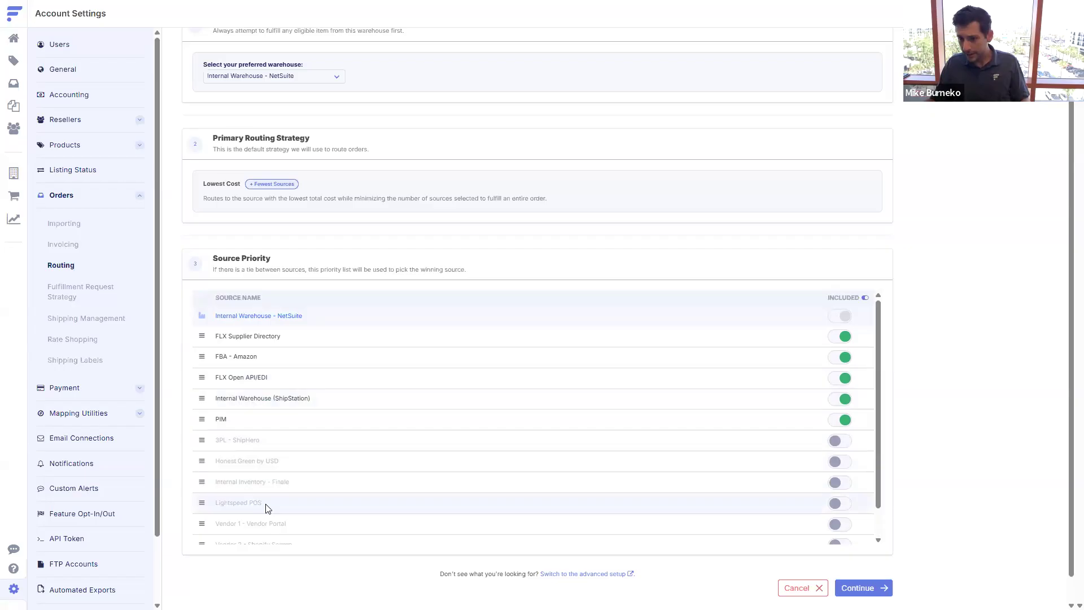
- Include Vendor 1 - Vendor Portal and move it directly below the preferred warehouse in the source priority order
scroll(395, 500, down, 1)
click(840, 494)
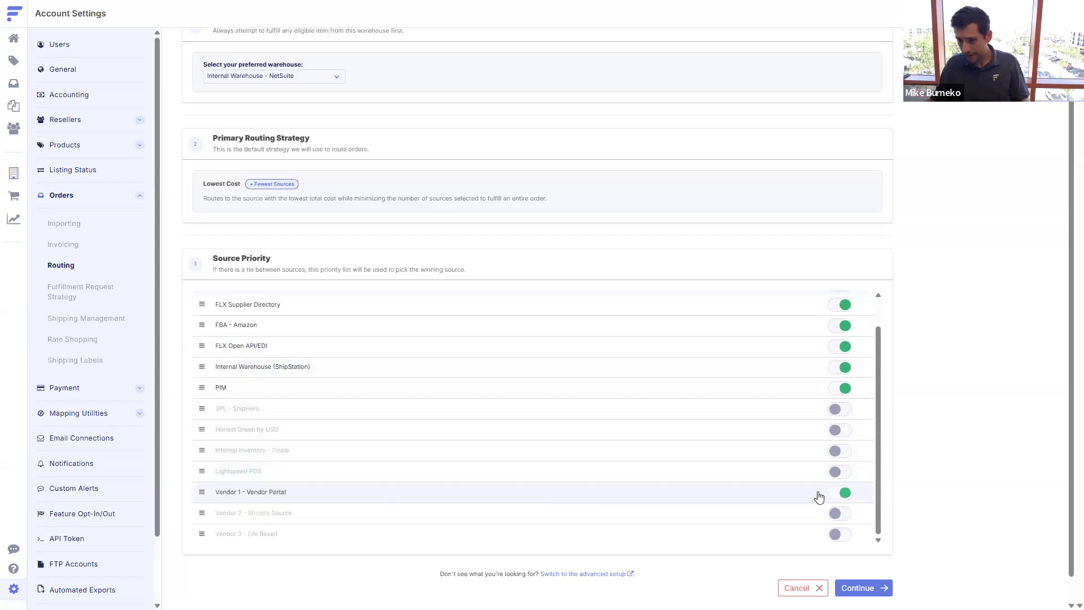
drag(204, 409, 208, 339)
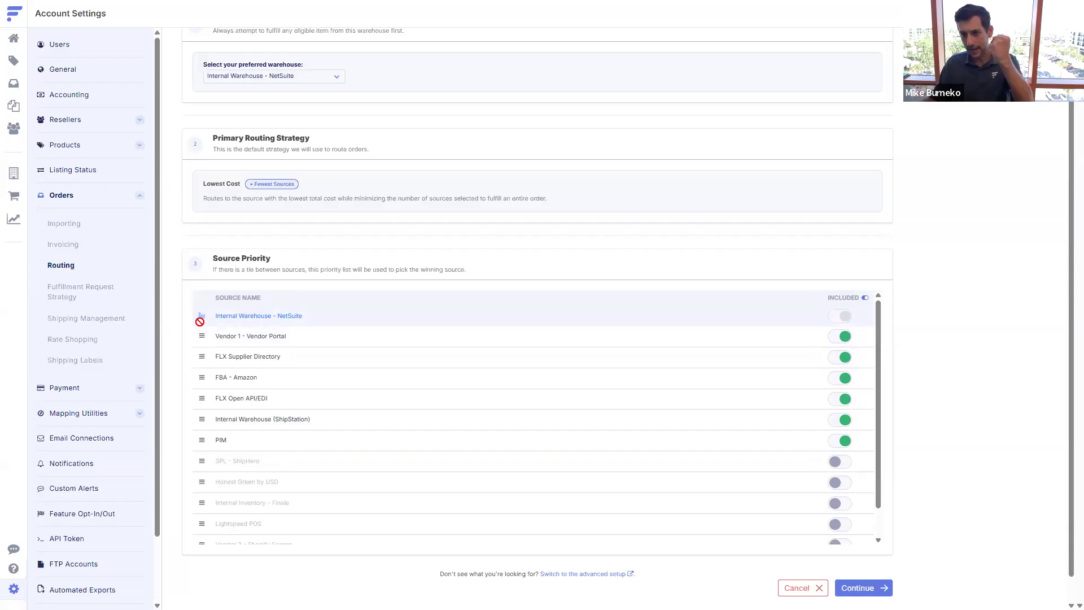
scroll(204, 315, up, 1)
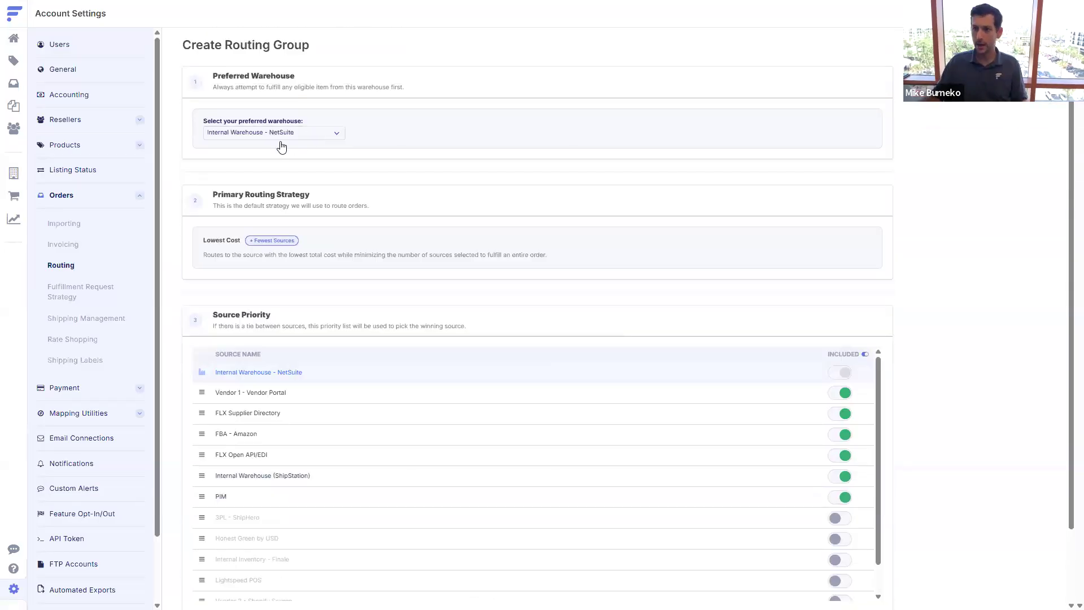
- Include 3PL - ShipHero, Honest Green by USD, Internal Inventory - Finale, Lightspeed POS, Vendor 2 - Shopify Source and Vendor 3 - File Based in the routing group
scroll(373, 417, down, 1)
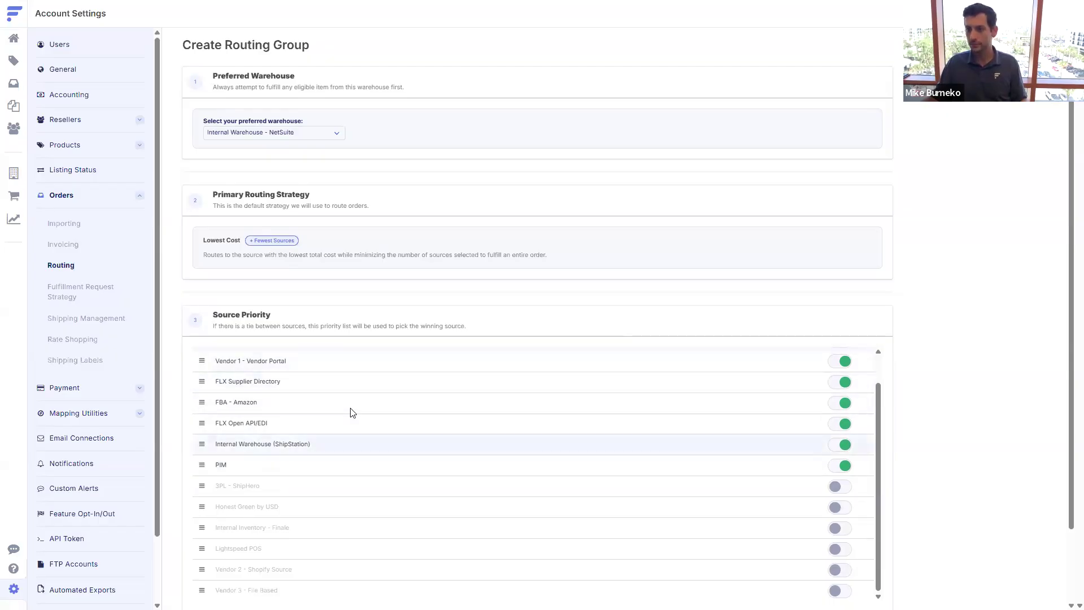
scroll(354, 436, down, 2)
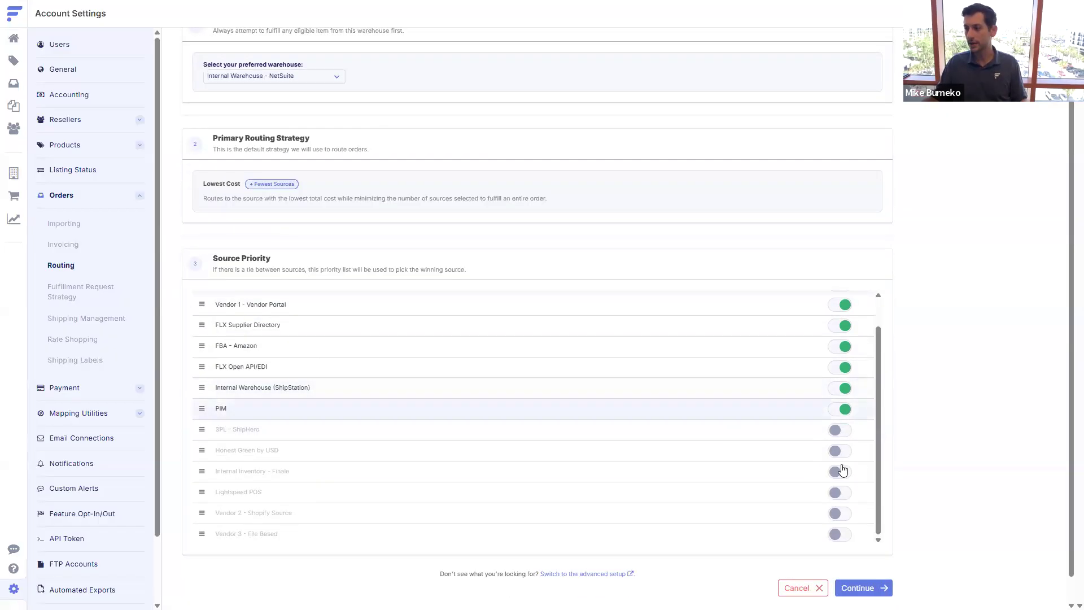
click(839, 431)
click(841, 452)
click(840, 472)
click(840, 493)
click(840, 514)
click(838, 537)
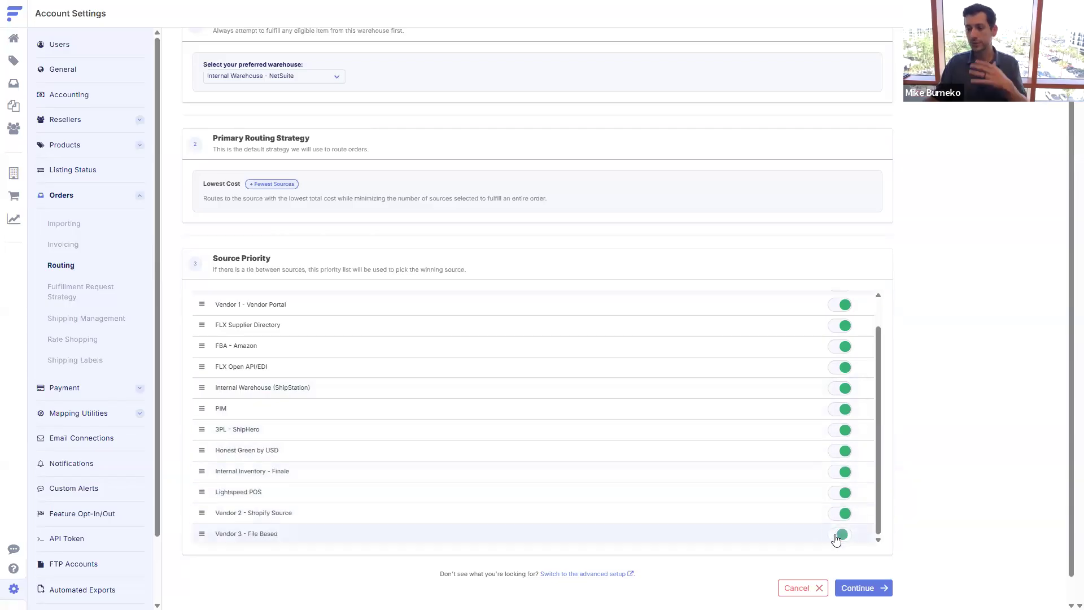
- Clear the routing group's preferred warehouse selection and check the source priority list through to its last entry
scroll(614, 441, up, 1)
scroll(738, 177, up, 1)
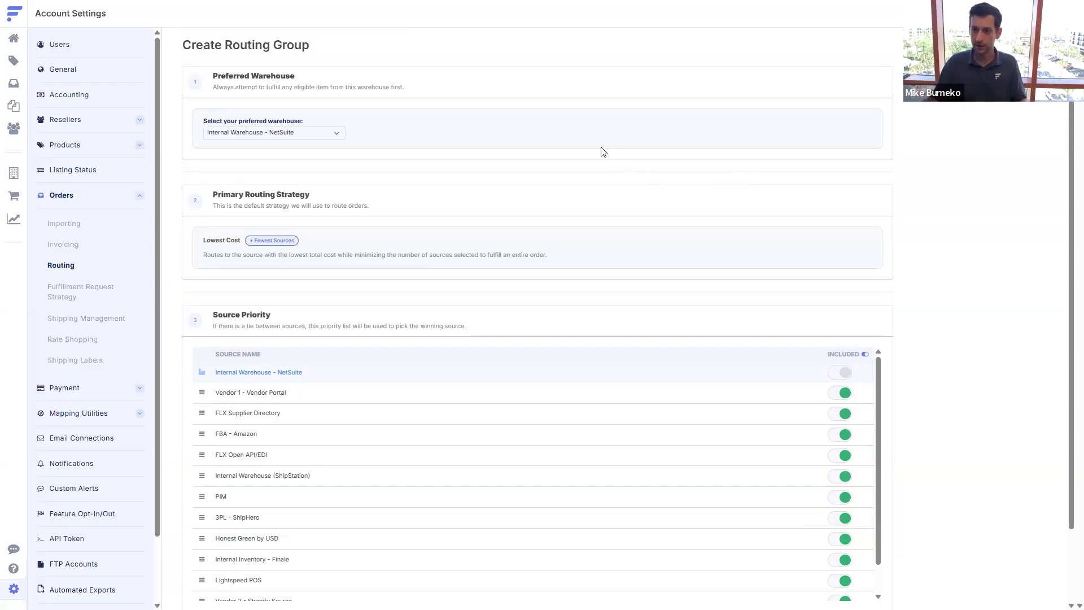
click(329, 134)
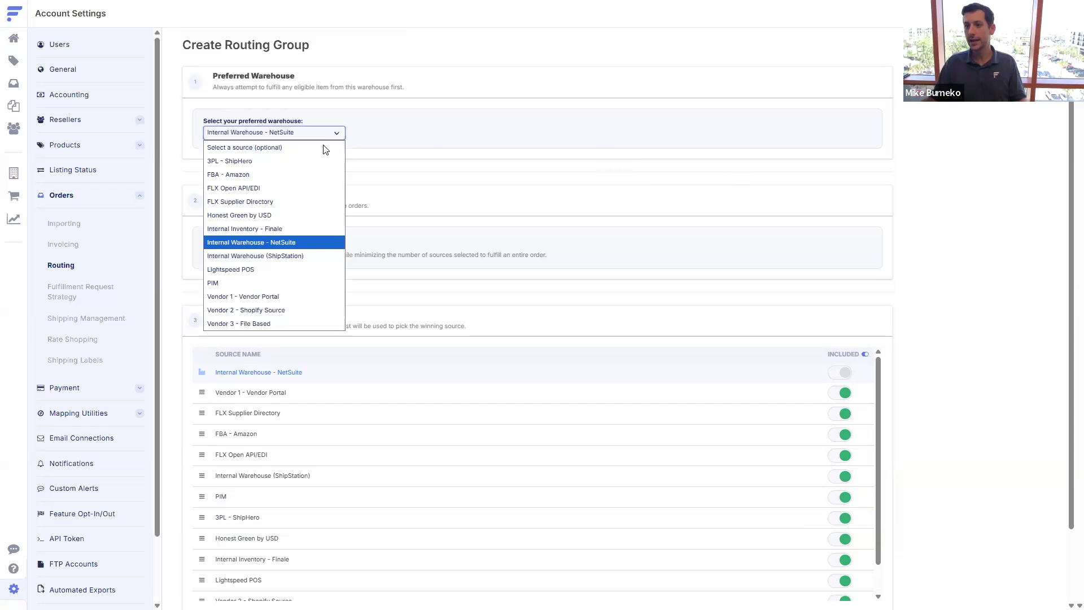
click(315, 147)
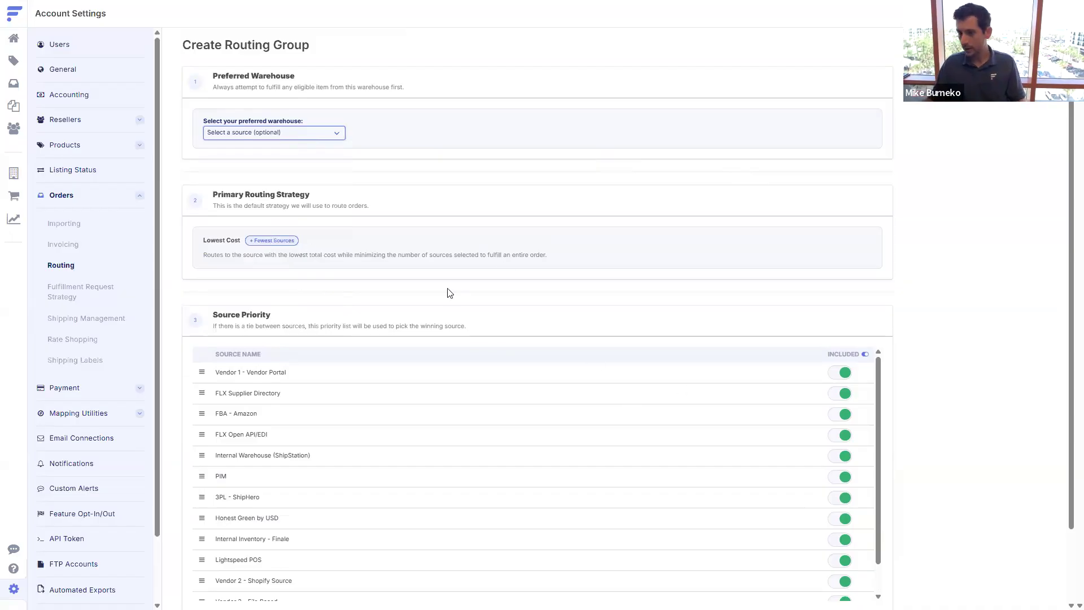
scroll(363, 266, down, 2)
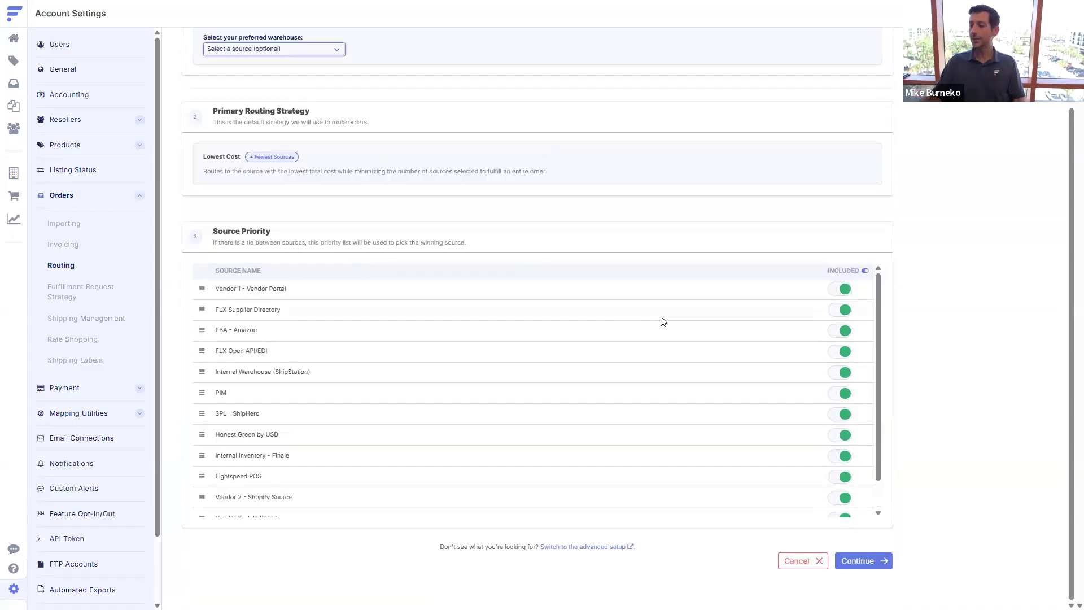
scroll(661, 319, down, 1)
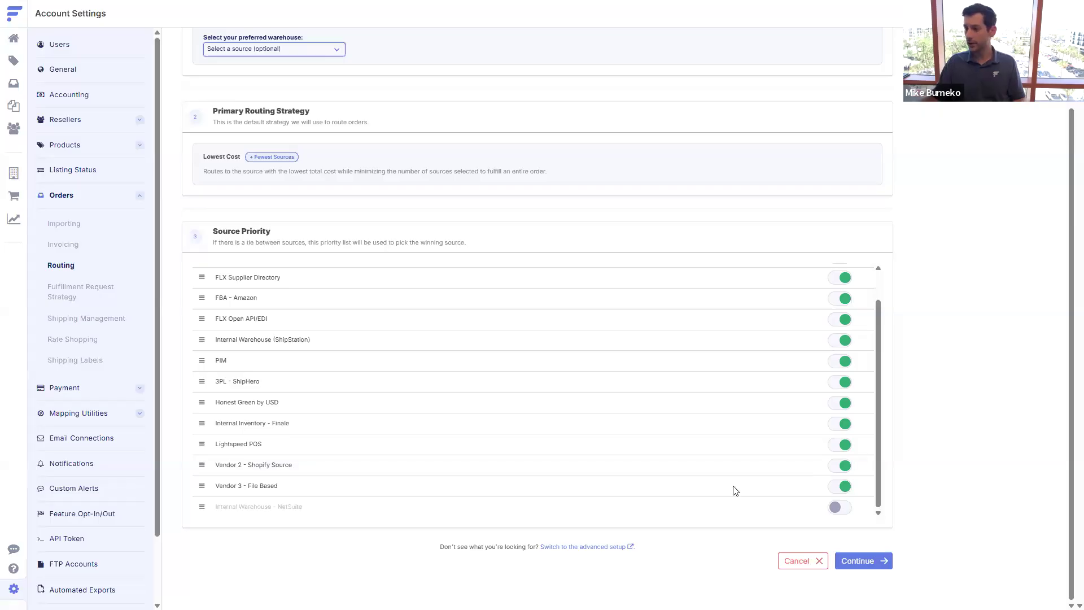
- Cancel the basic routing group setup, start a new routing group and switch to its advanced setup
click(815, 563)
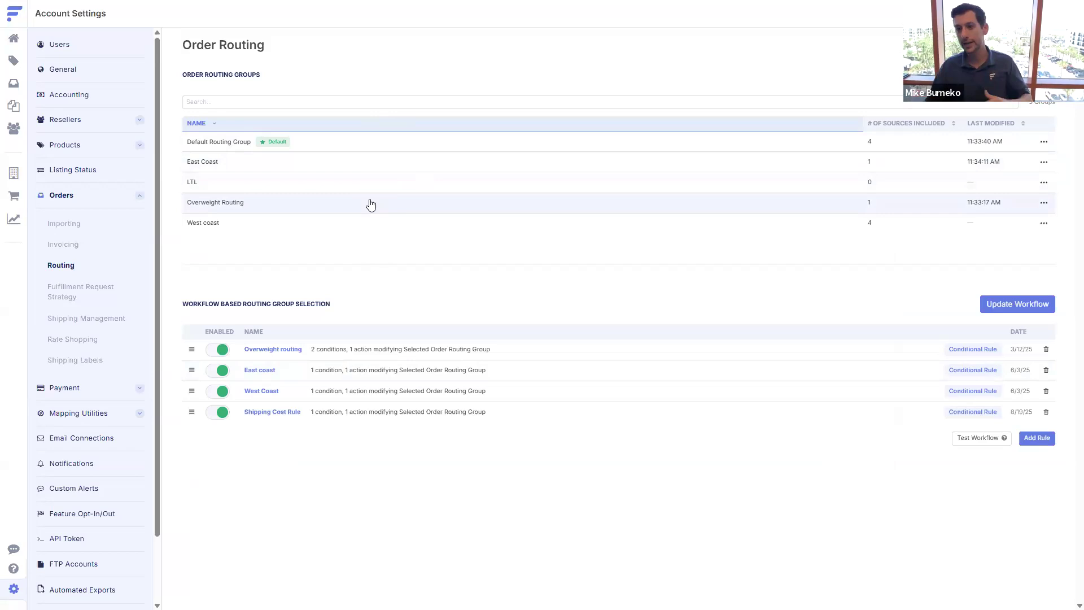
click(299, 102)
text(over)
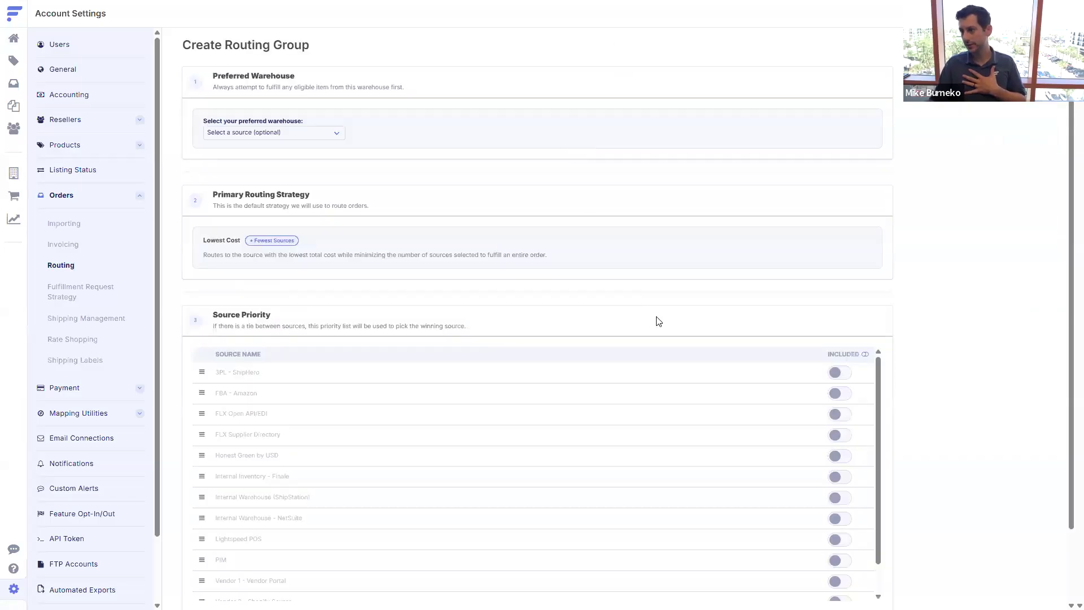
scroll(667, 395, down, 5)
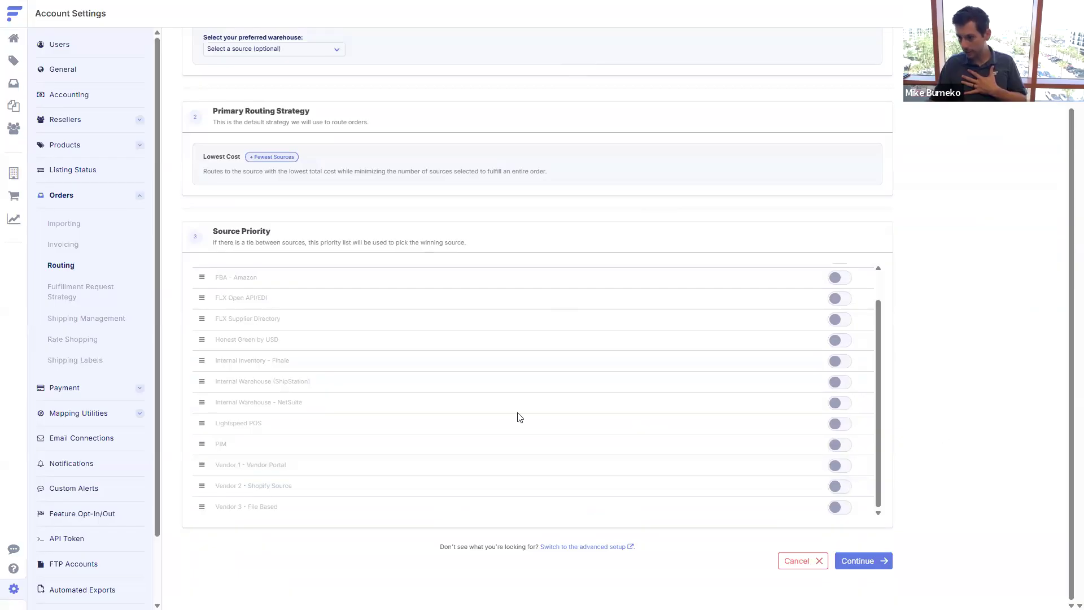
click(596, 547)
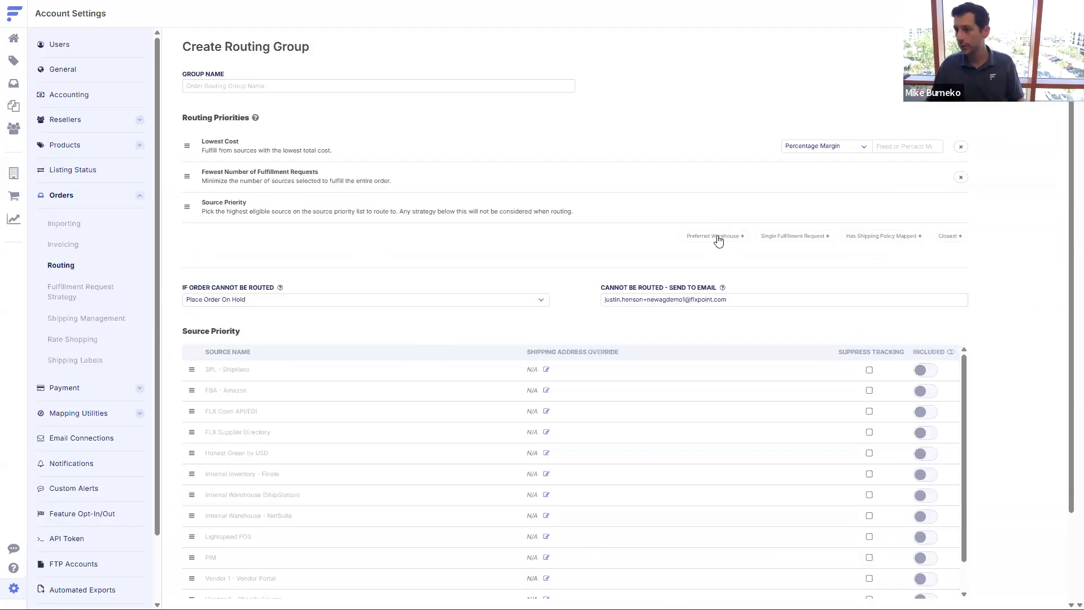
- Add Single Fulfillment Request, Has Shipping Policy Mapped and Closest to the routing priorities, placing Closest directly below Lowest Cost
click(812, 242)
click(882, 269)
click(951, 298)
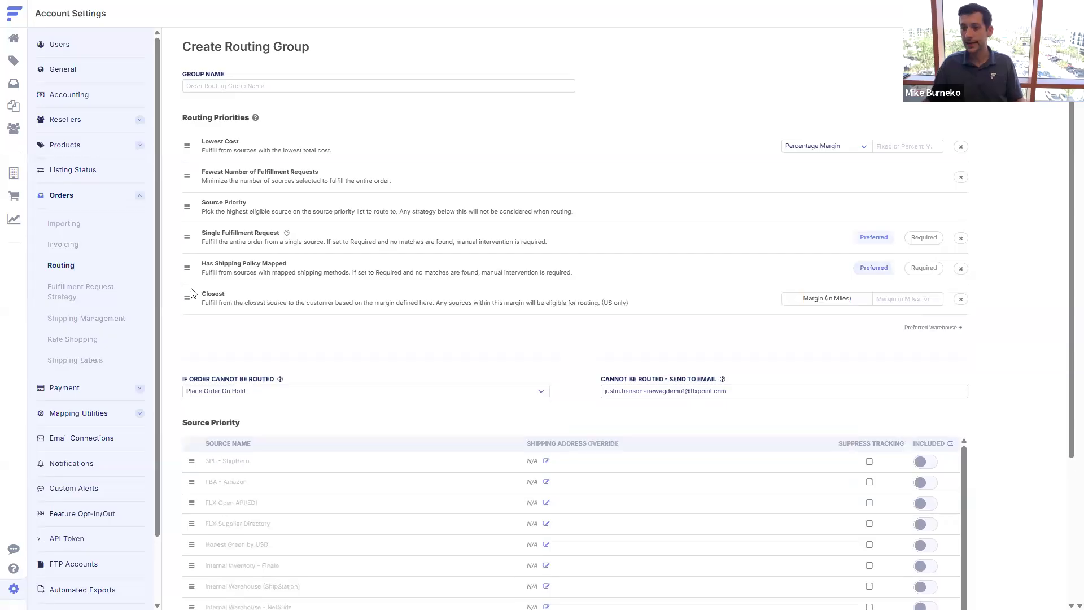
drag(188, 298, 194, 176)
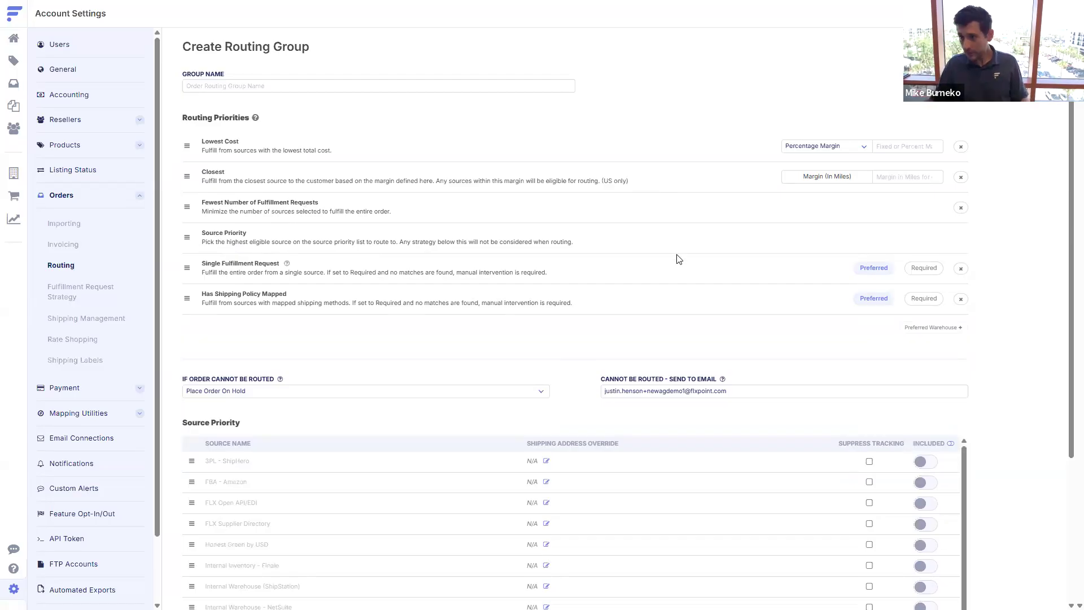
- Remove Fewest Number of Fulfillment Requests and Has Shipping Policy Mapped from the routing priorities, and leave the group unsaved
click(962, 210)
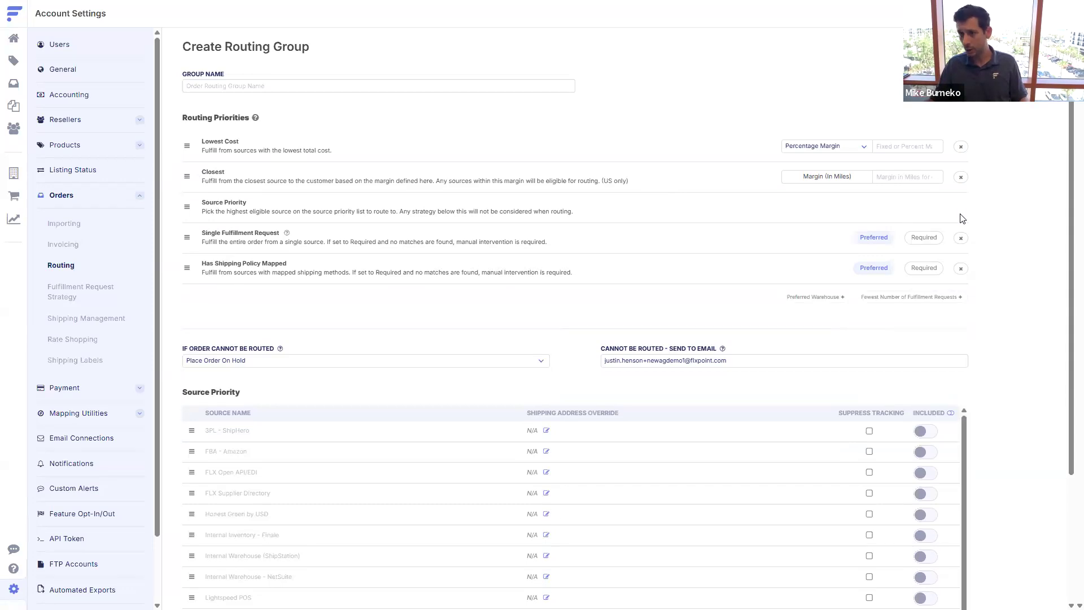
click(962, 269)
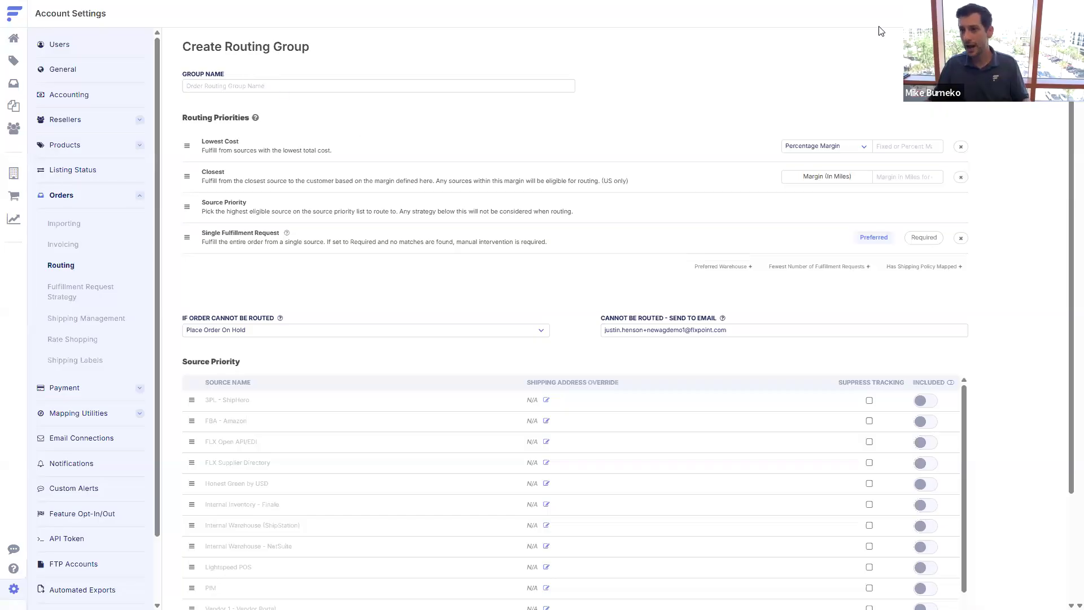
click(898, 109)
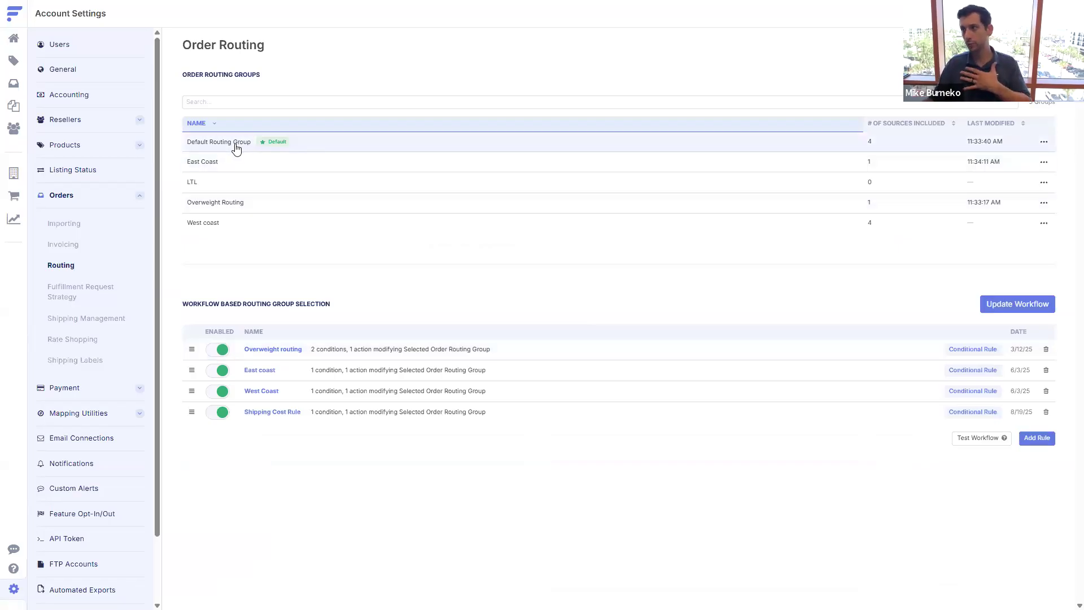
- Open the Overweight routing workflow rule and examine its conditions and routing group action
click(263, 351)
scroll(263, 351, down, 1)
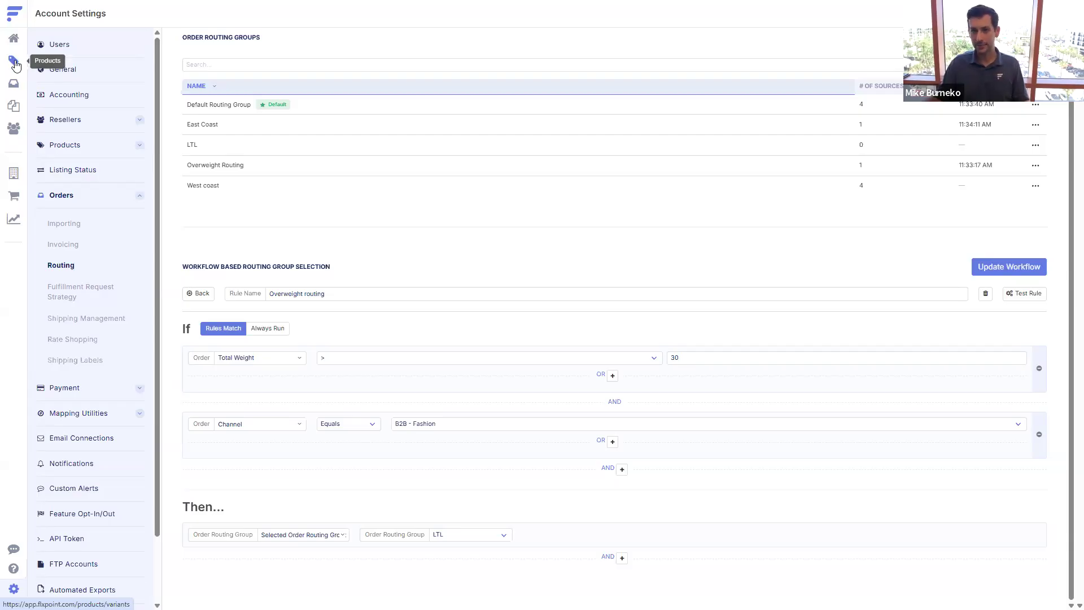
- Apply the New products w/ images saved filter to the source inventory variants and review its filter conditions
click(14, 62)
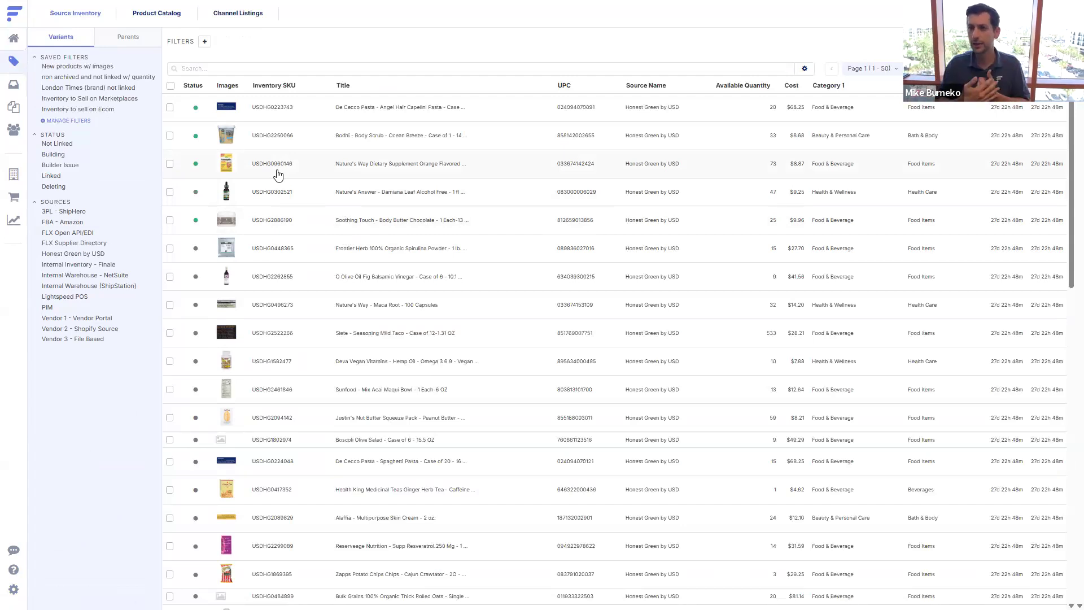
click(66, 68)
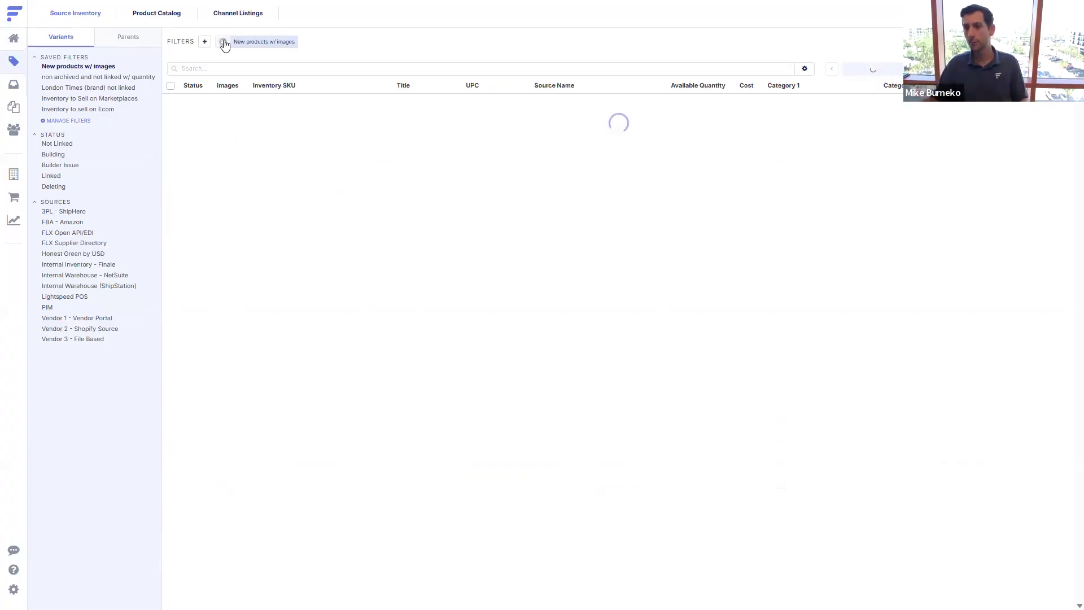
click(63, 121)
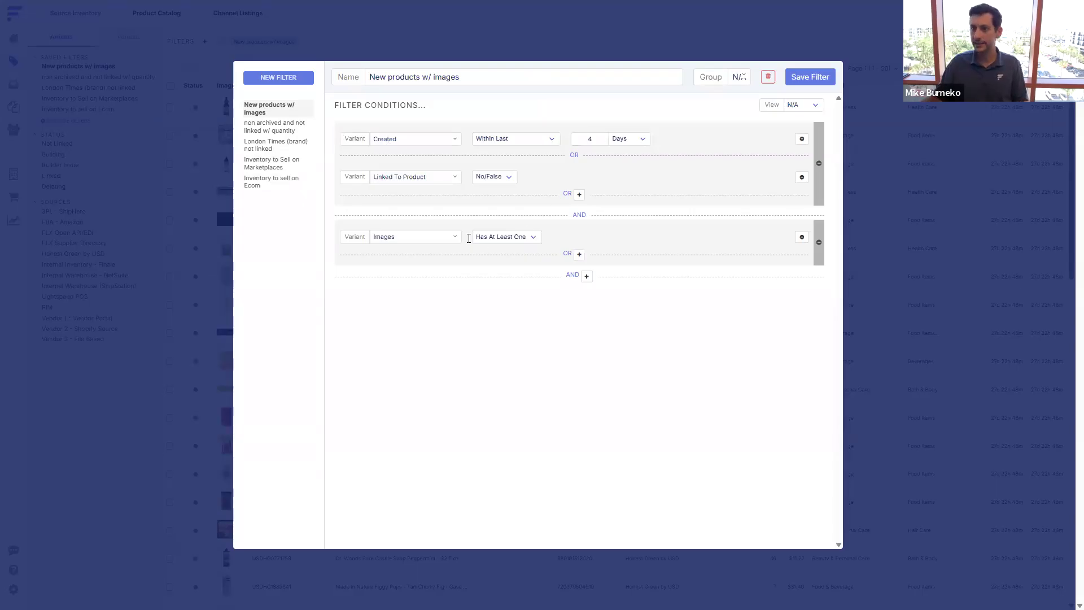
click(878, 127)
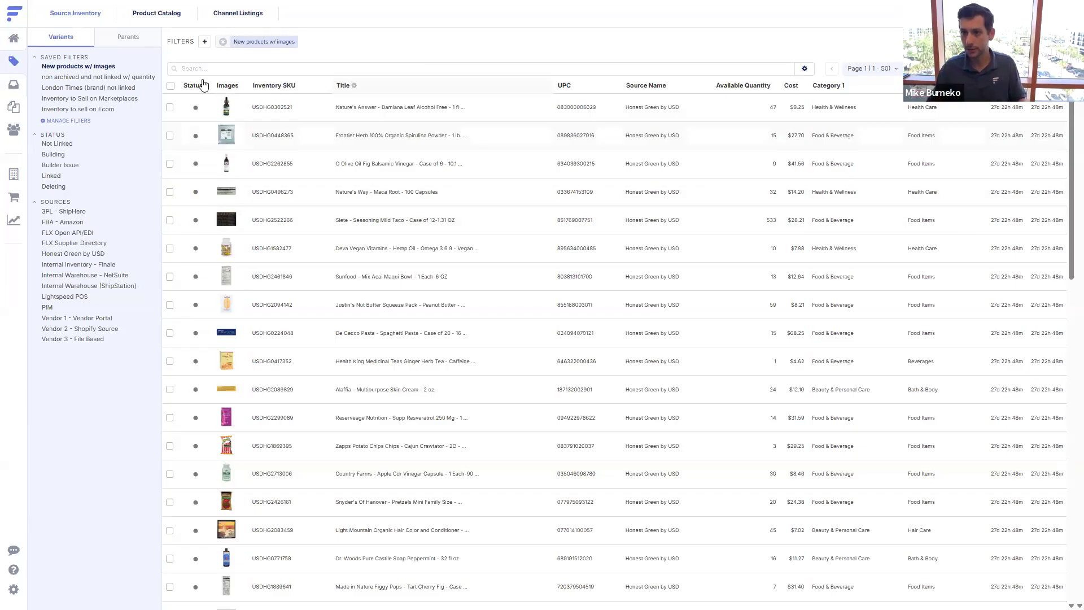
- Show 1,000 inventory variants per page and select all of them on the page
click(170, 86)
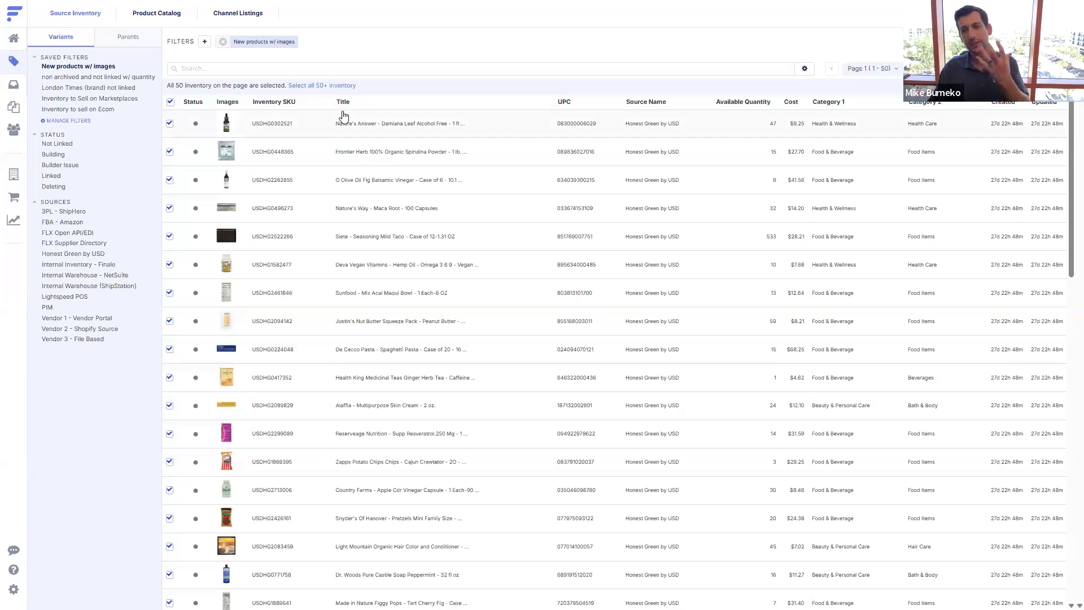
click(856, 80)
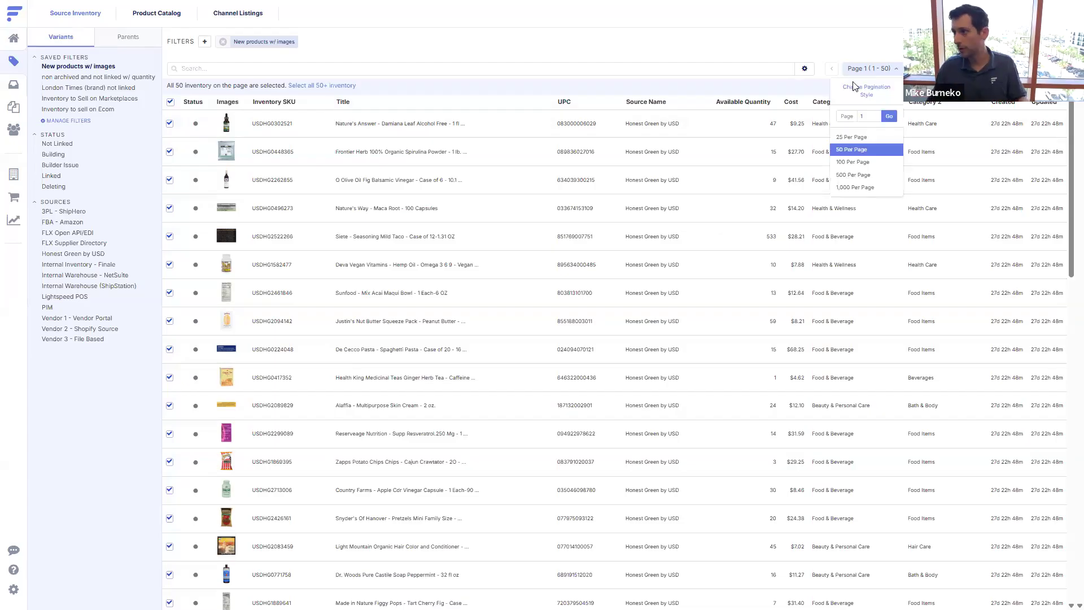
click(865, 188)
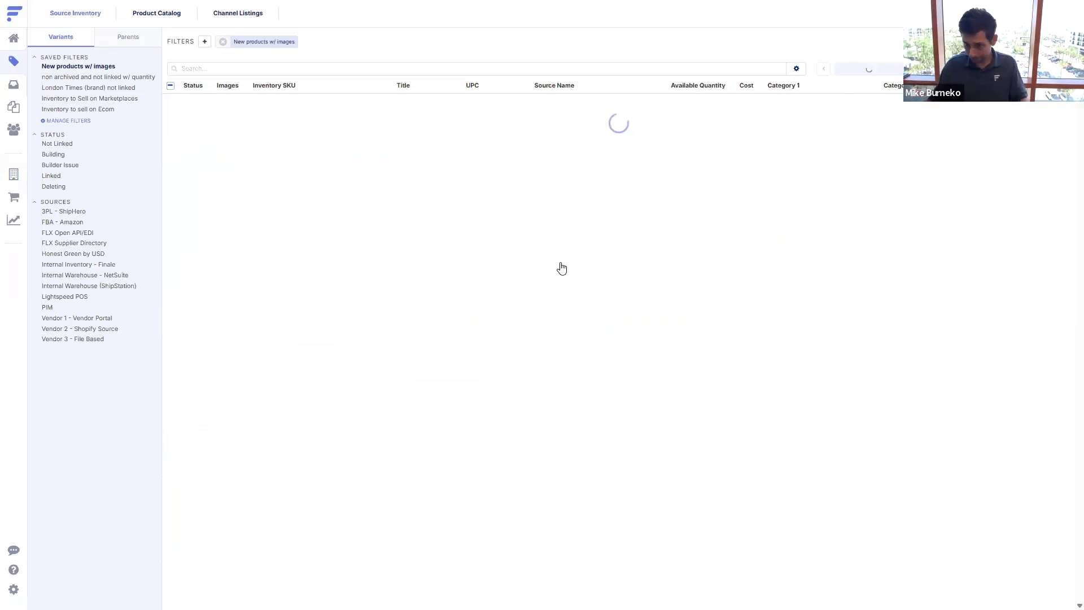
click(170, 86)
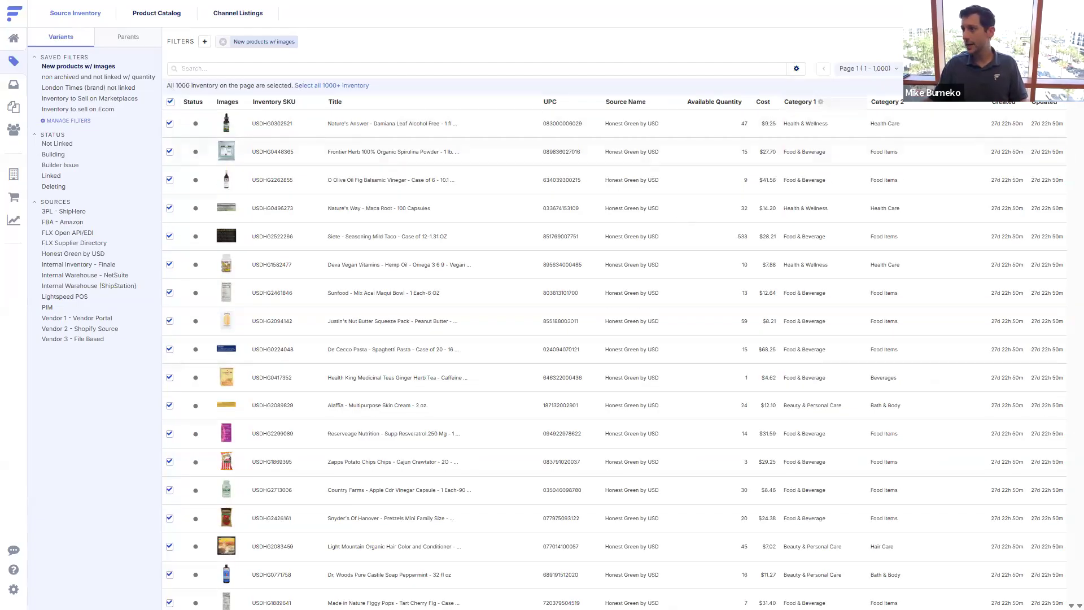
- Create products from the selected inventory with mapping template Product Builder 1, automatically creating listings for WooCommerce and Shopify
click(926, 68)
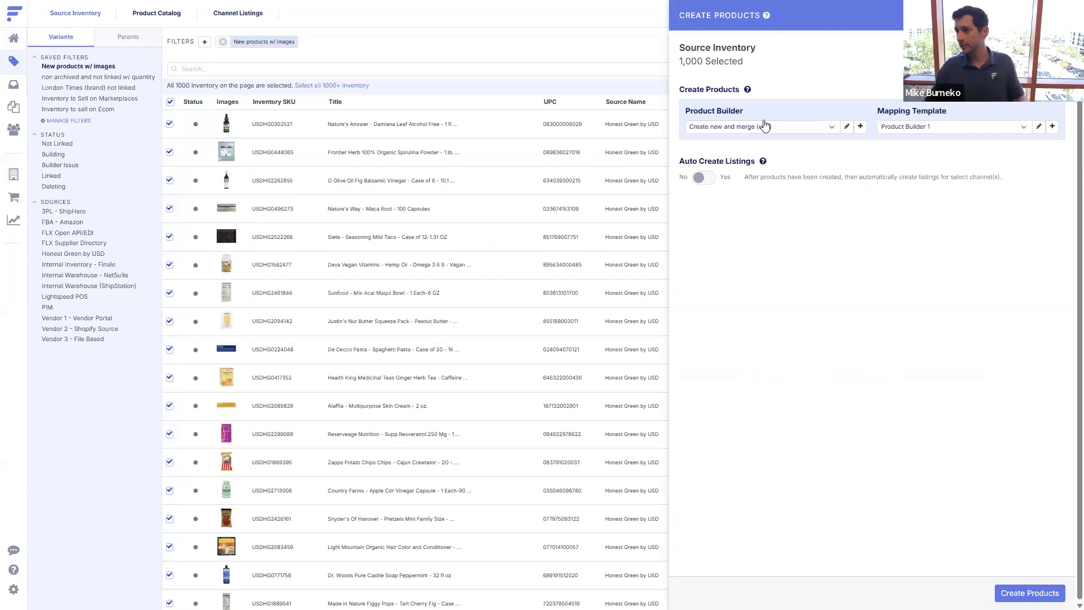
drag(684, 111, 751, 115)
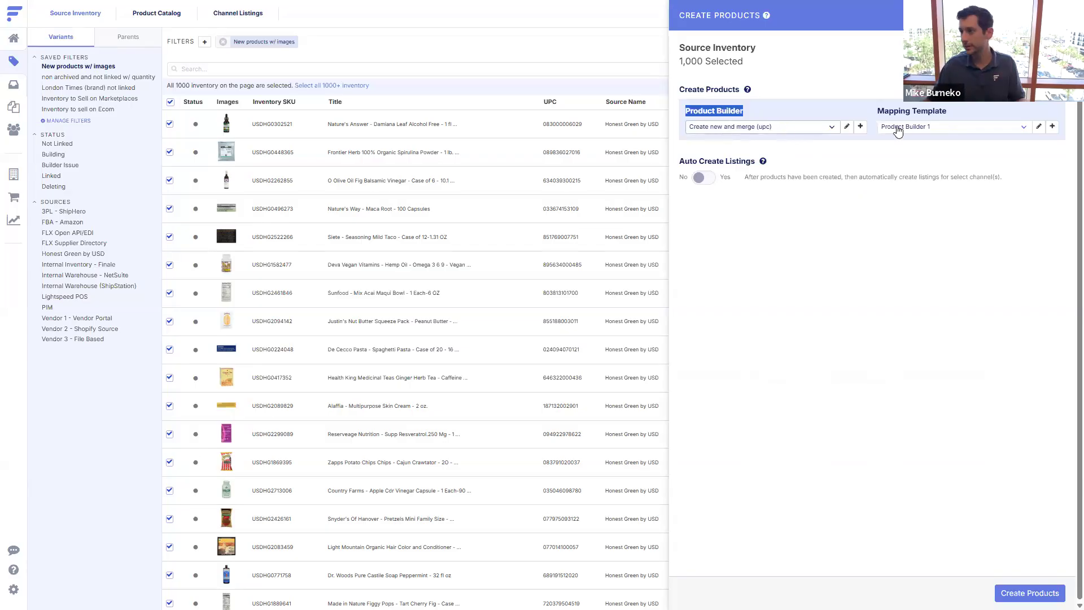
click(961, 129)
click(963, 156)
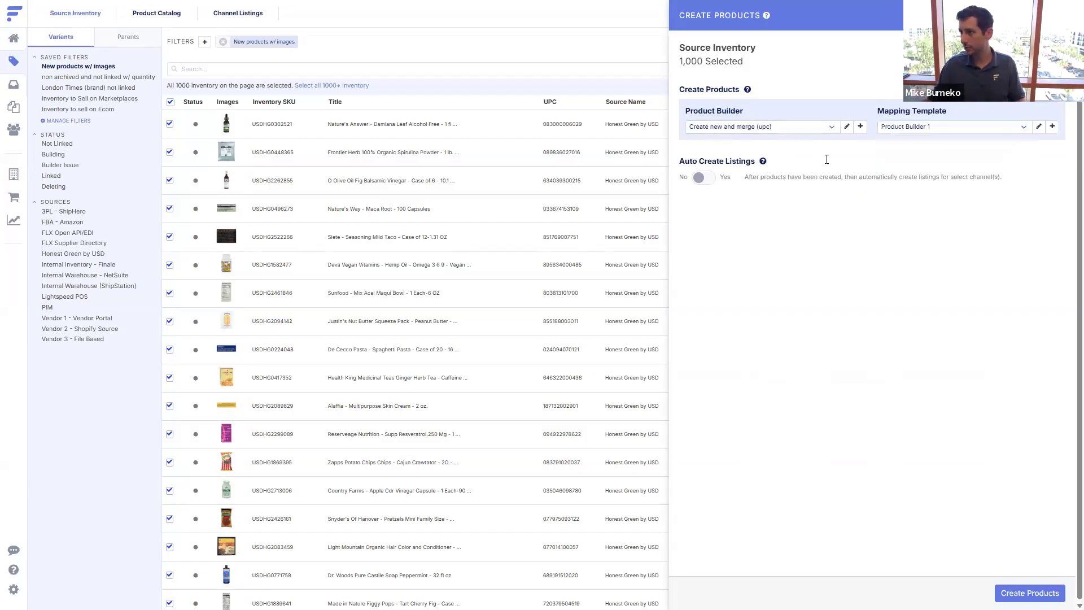
click(704, 178)
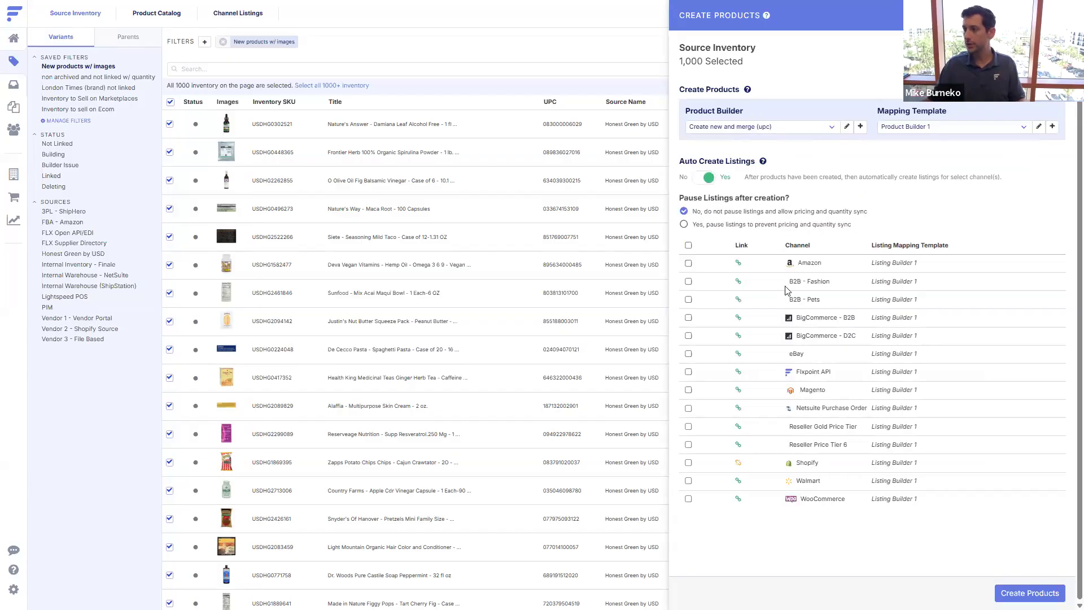
click(688, 500)
click(689, 463)
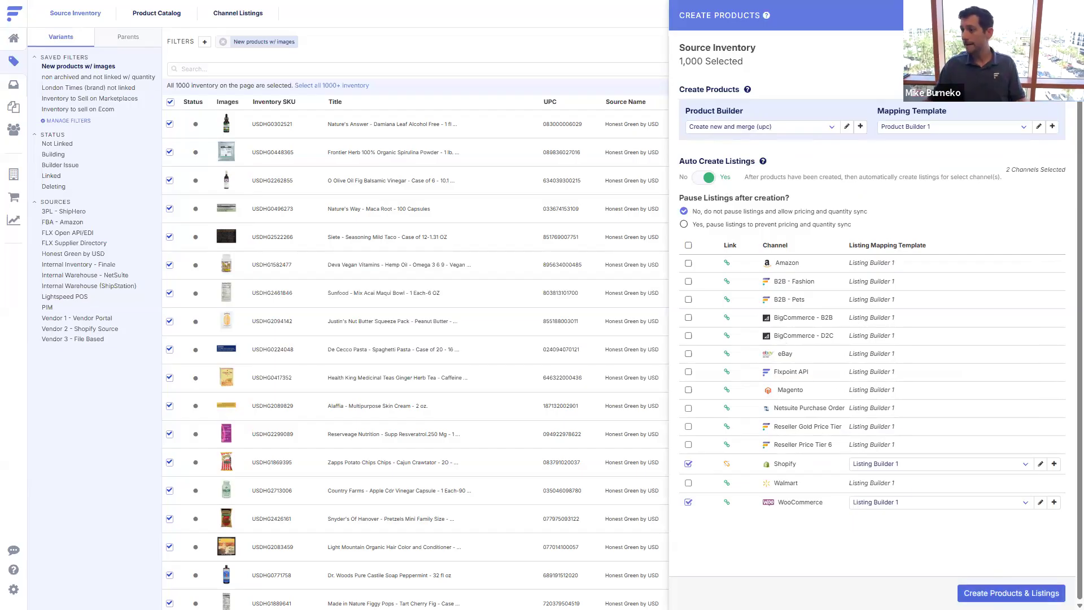
click(967, 593)
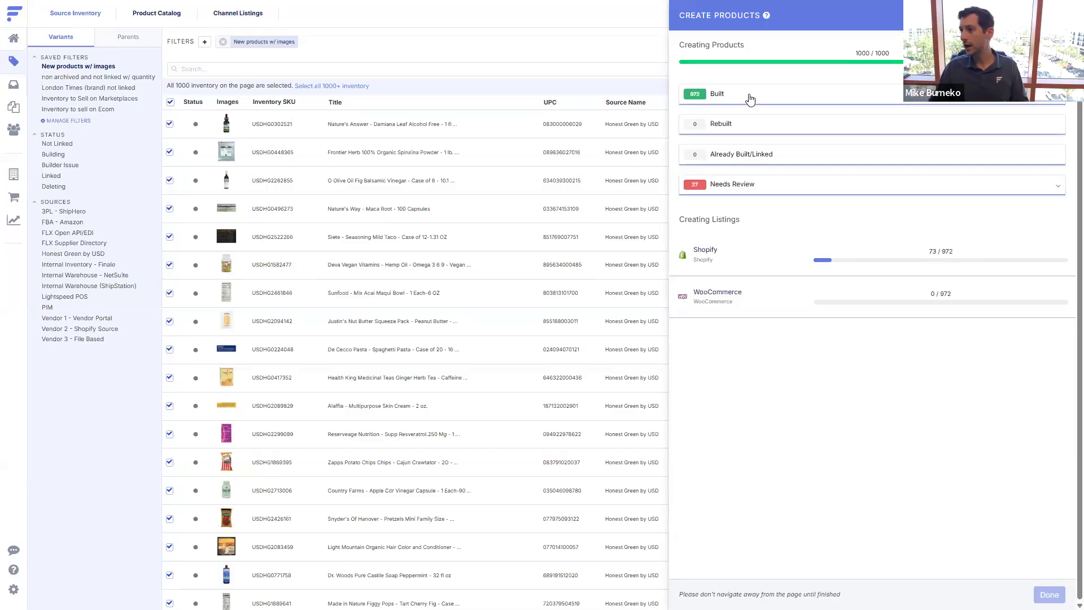
- Examine the Built and Needs Review product lists, and open the Emerita Phytoestrogen Body Cream - 2 Oz variant
click(701, 96)
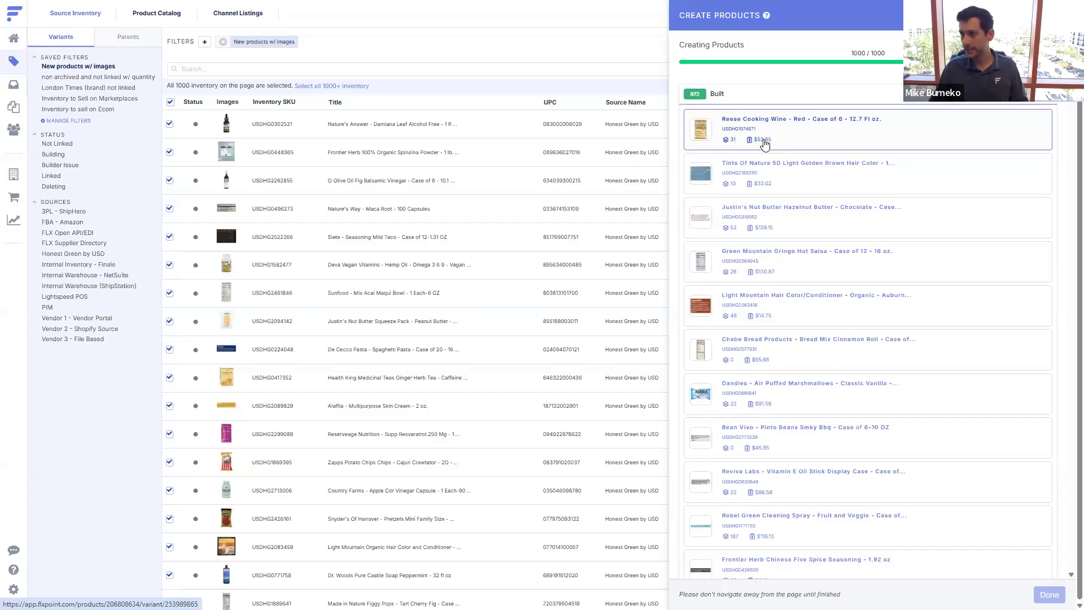
scroll(765, 146, down, 10)
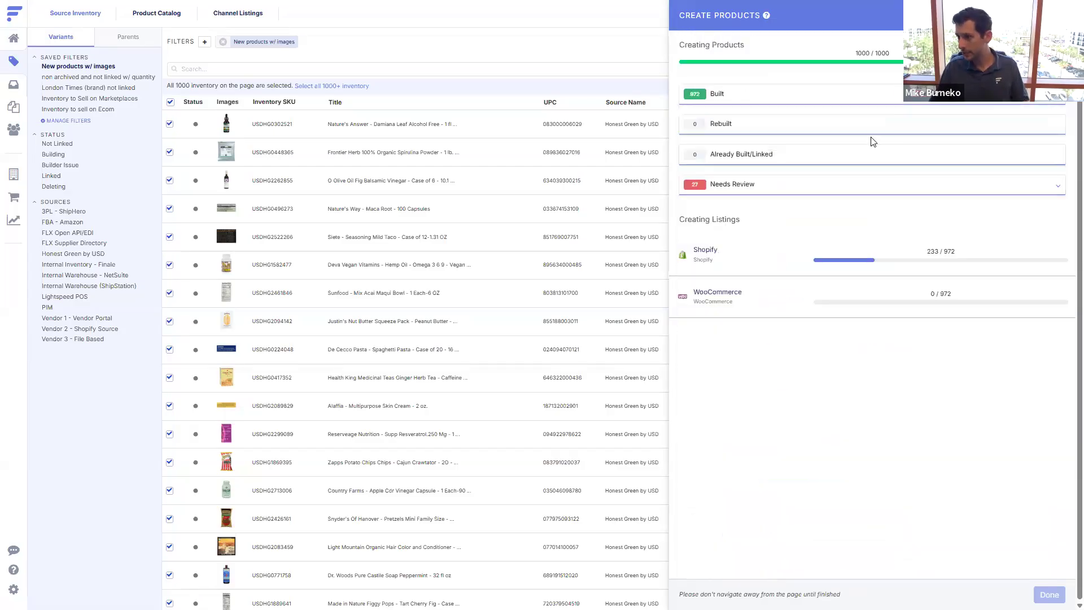
click(874, 190)
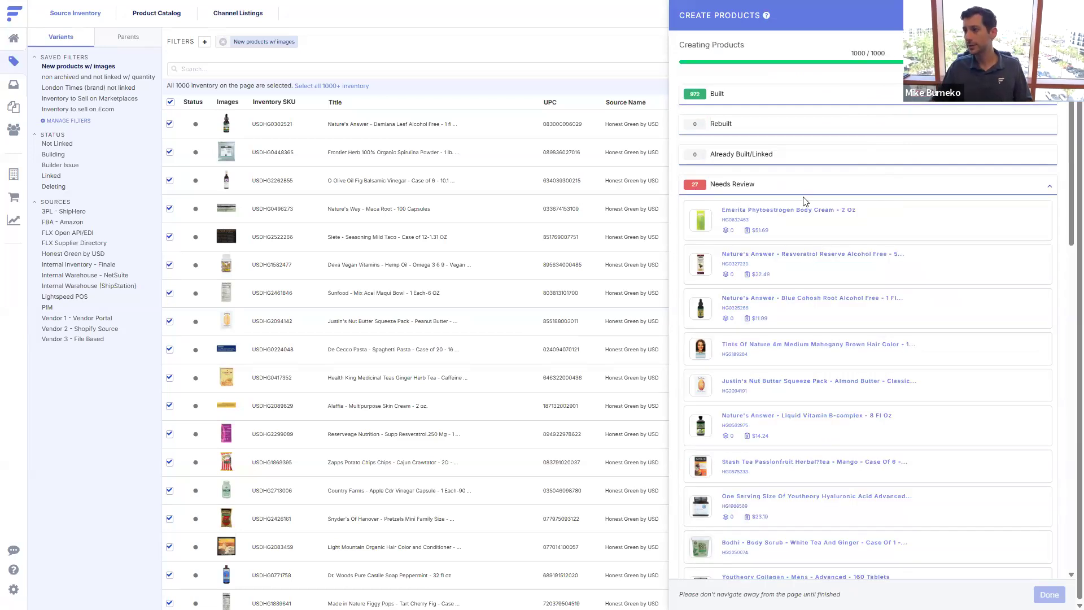
scroll(760, 212, down, 1)
scroll(771, 215, down, 1)
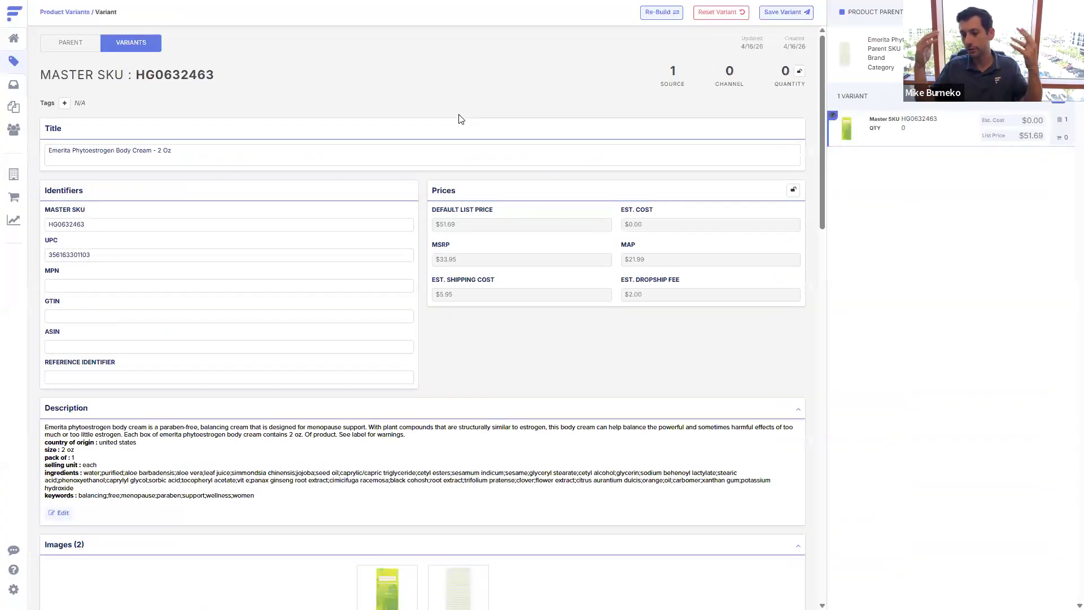
- Review the variant's triggered cost rule and the matched inventory costs under Builder Issues, and approve building it again
scroll(472, 234, down, 15)
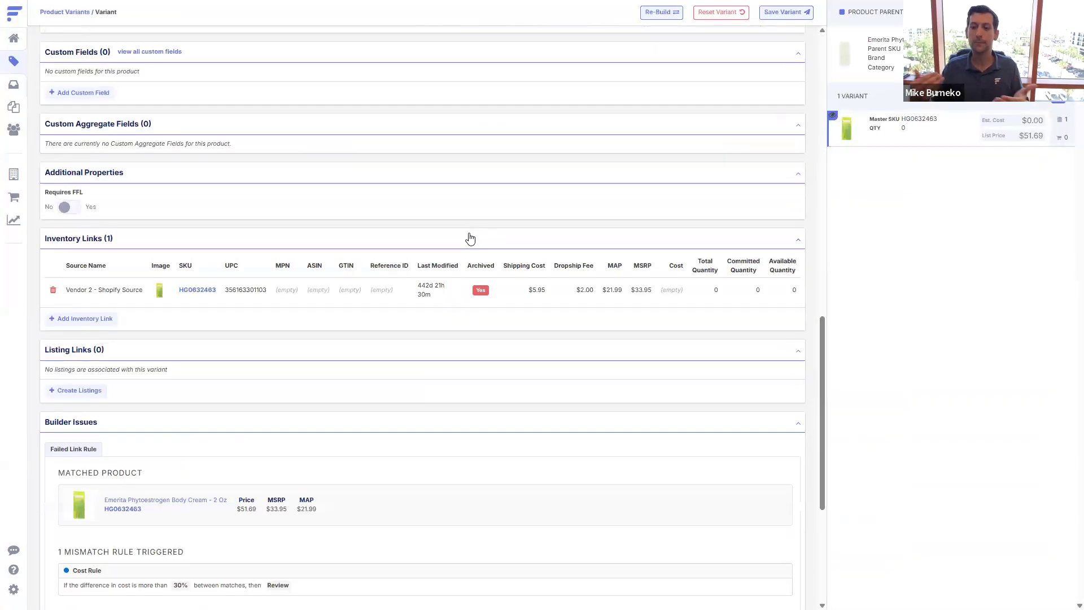
scroll(471, 271, down, 5)
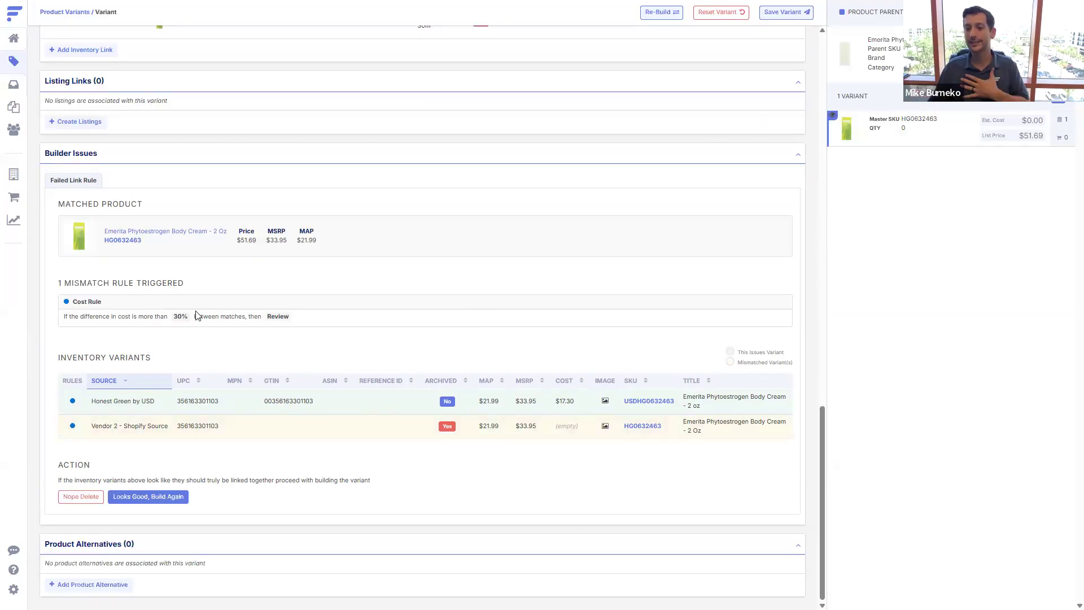
drag(187, 316, 56, 326)
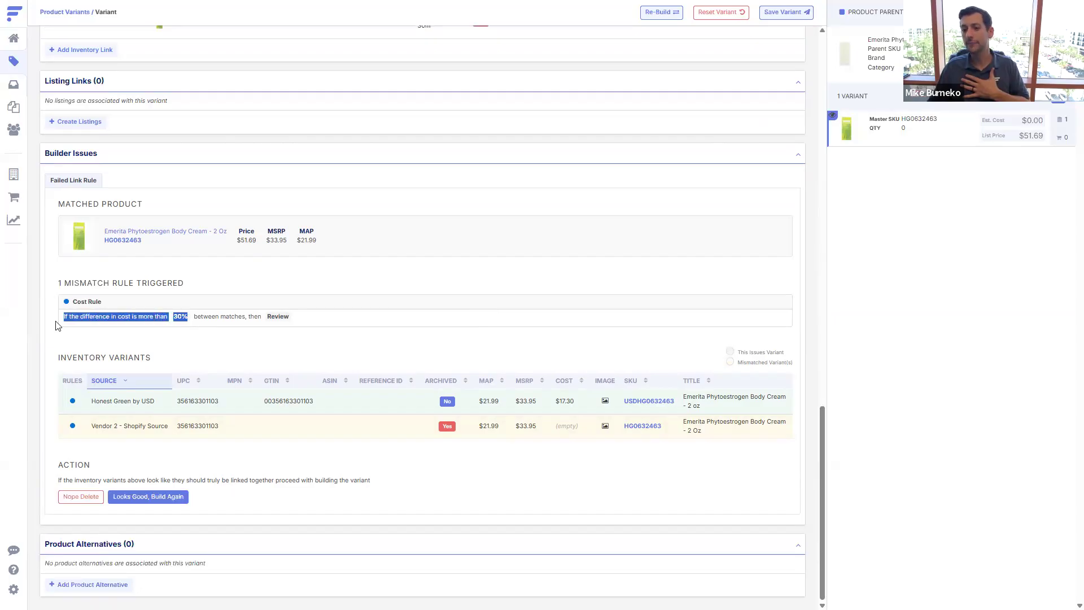
click(78, 324)
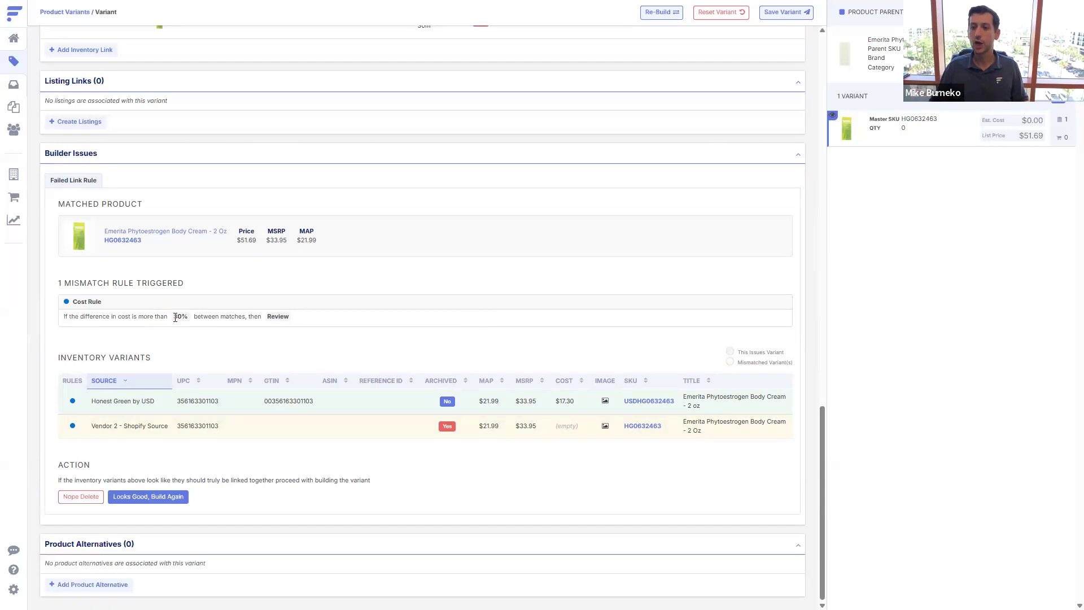
drag(177, 317, 246, 318)
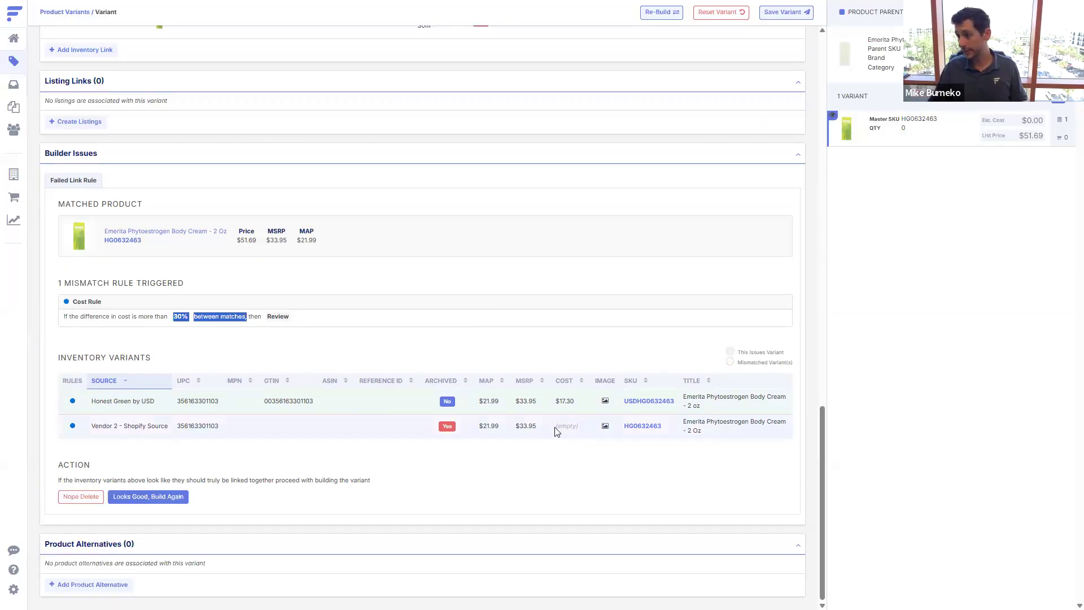
drag(556, 431, 588, 431)
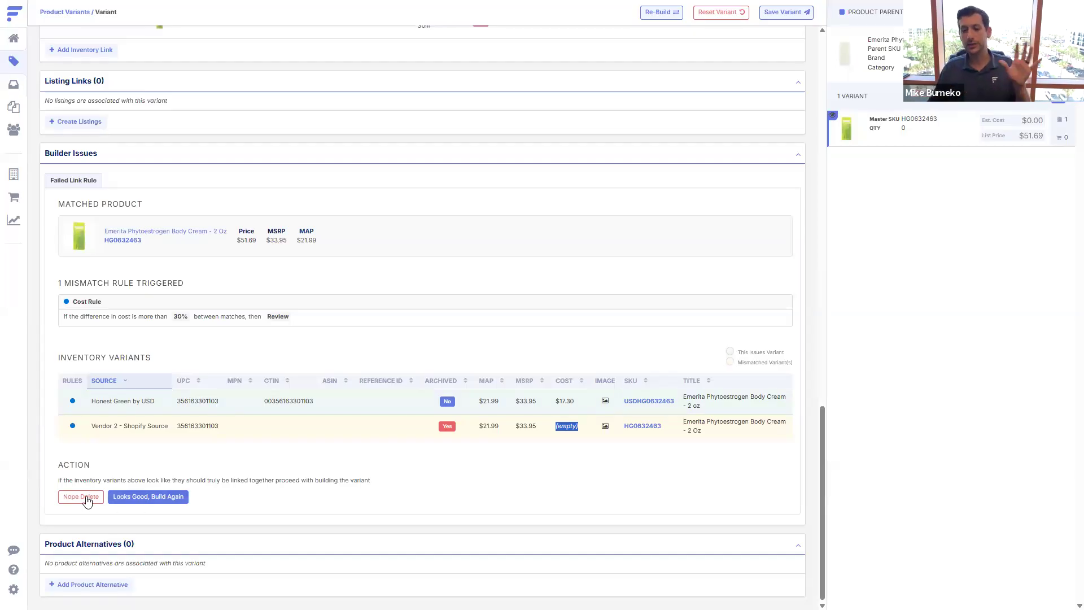
click(152, 498)
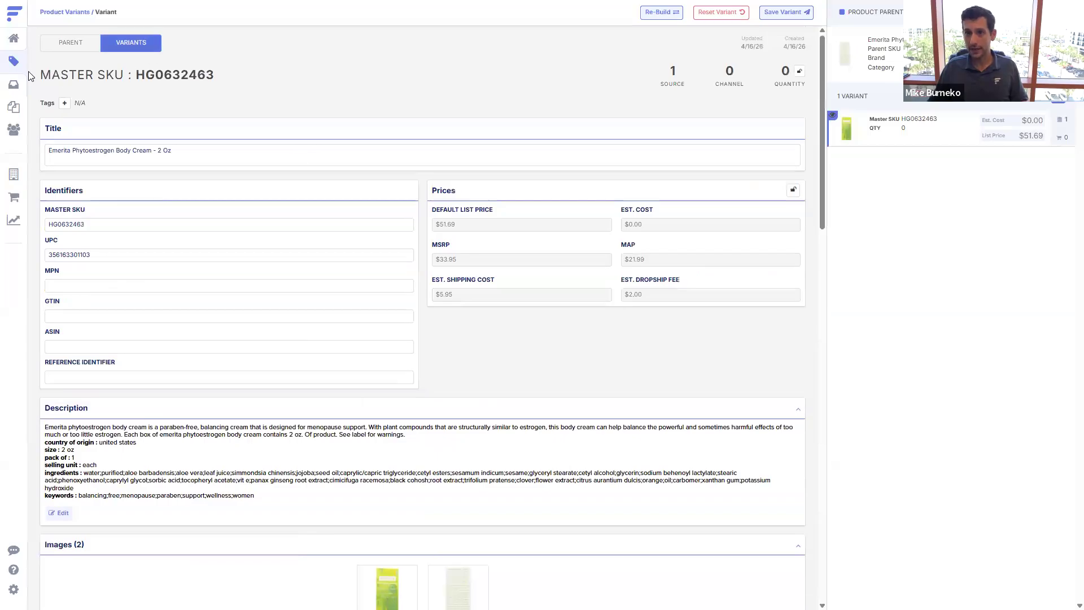
- Go to the source inventory, select every variant on the page, and start creating products from them
click(16, 62)
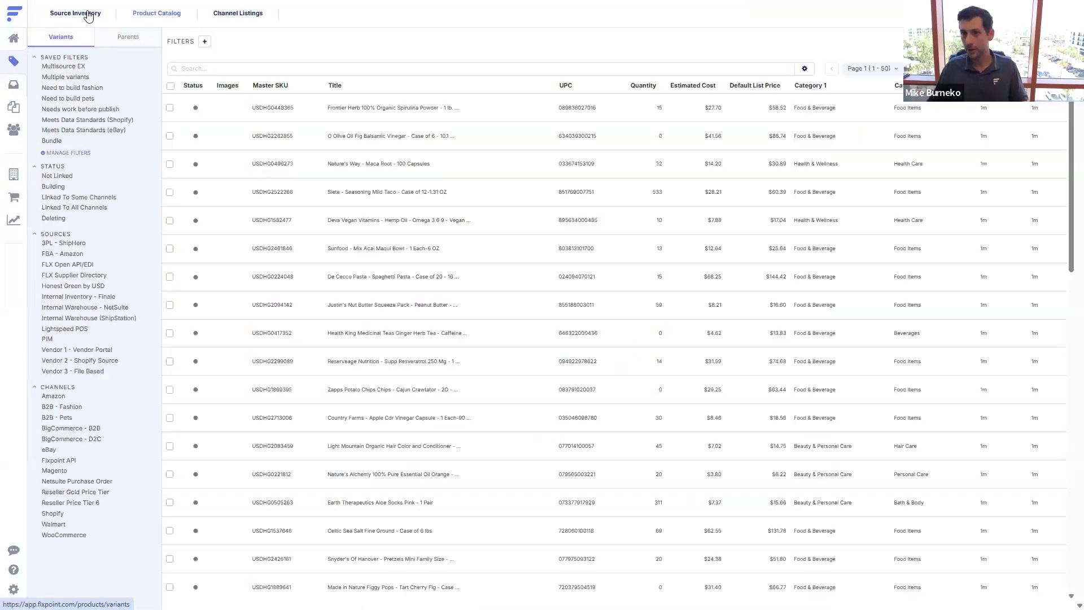
click(88, 12)
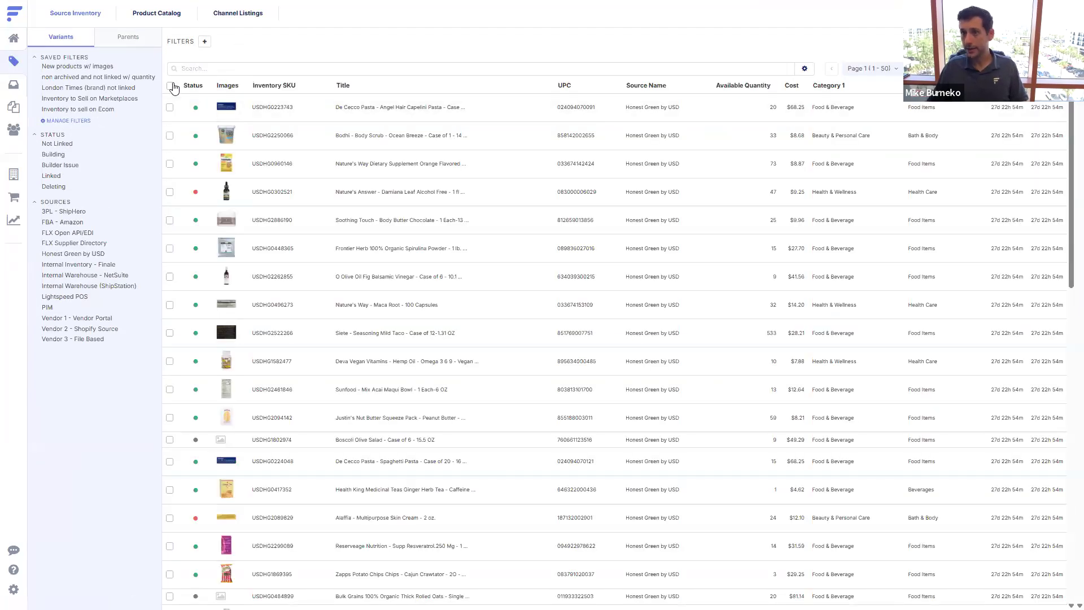
click(170, 85)
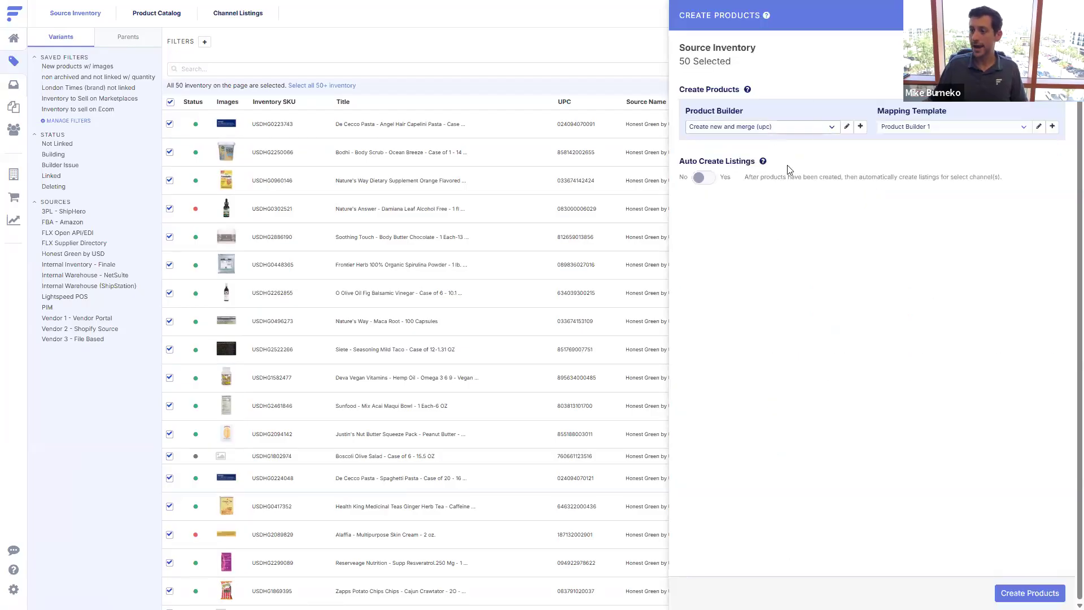
- Review the product match rules and the cost rule in the builder Create new and merge (upc), and close product creation
click(847, 127)
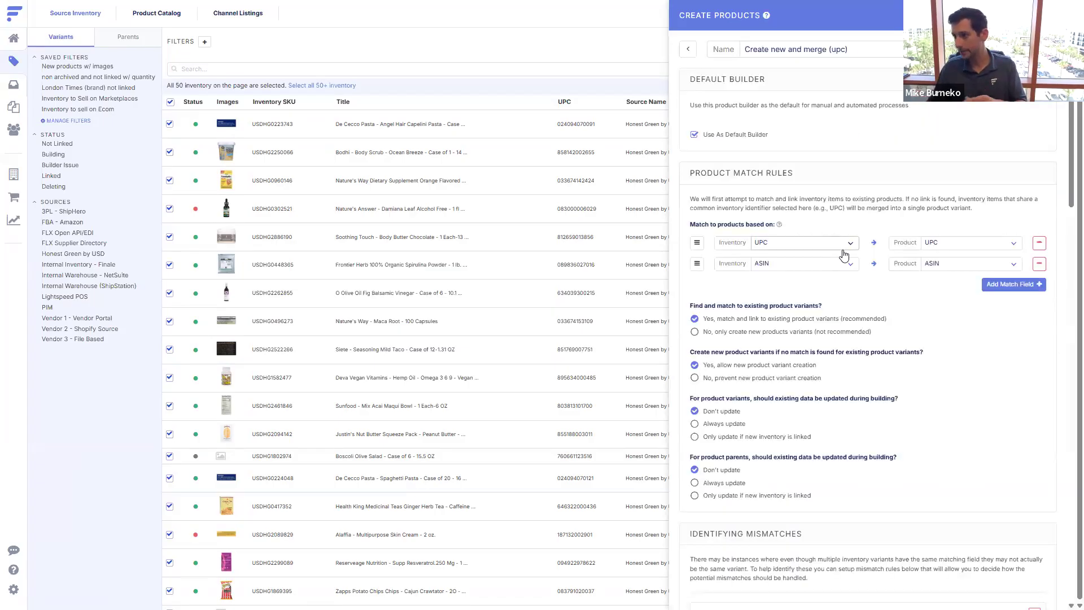
scroll(844, 256, down, 7)
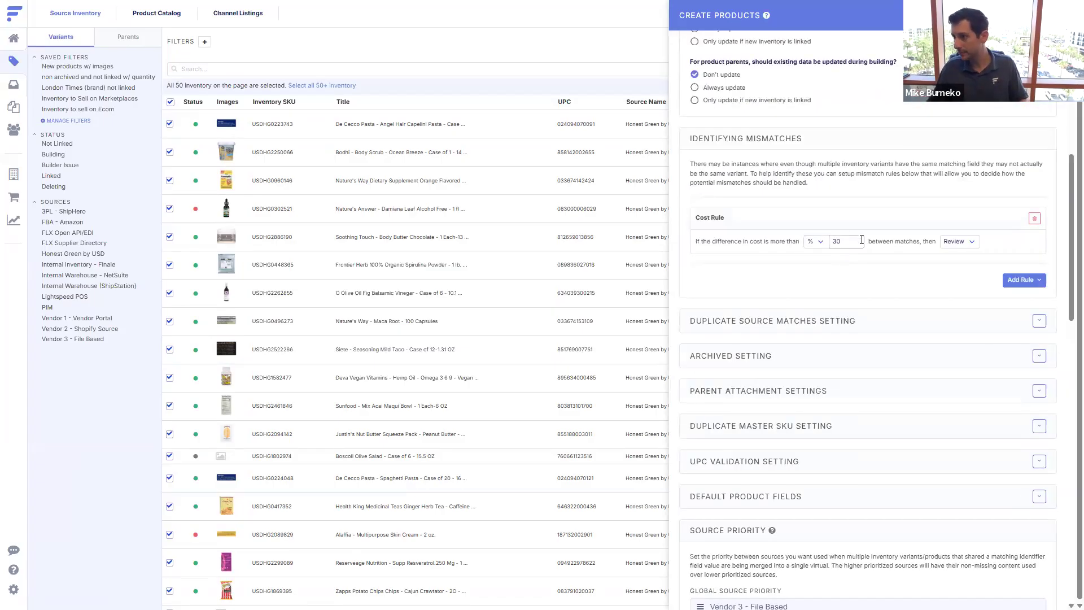
drag(698, 219, 837, 218)
click(932, 220)
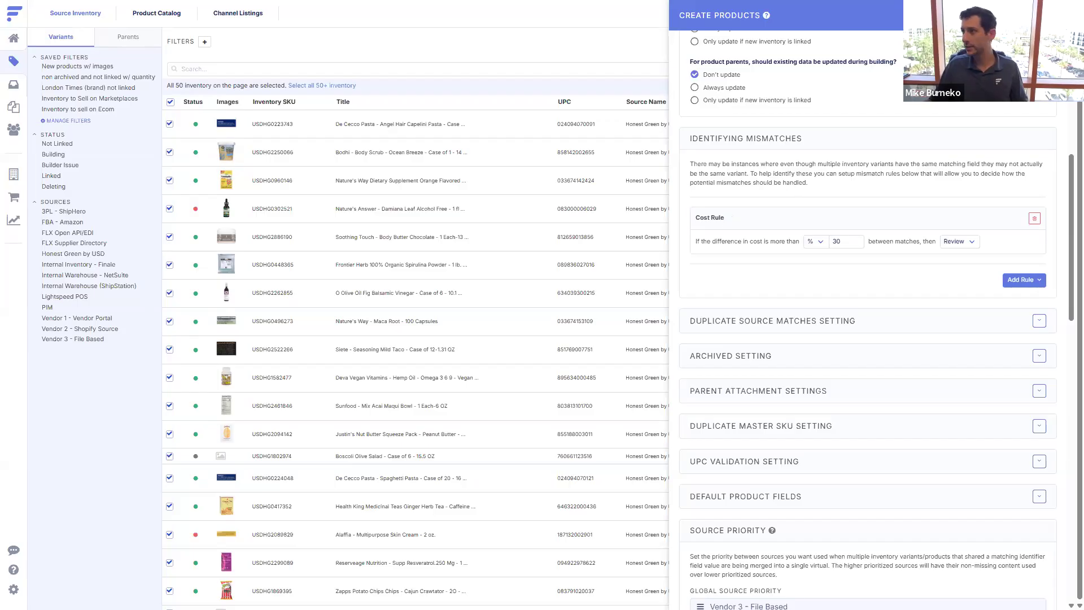
click(315, 133)
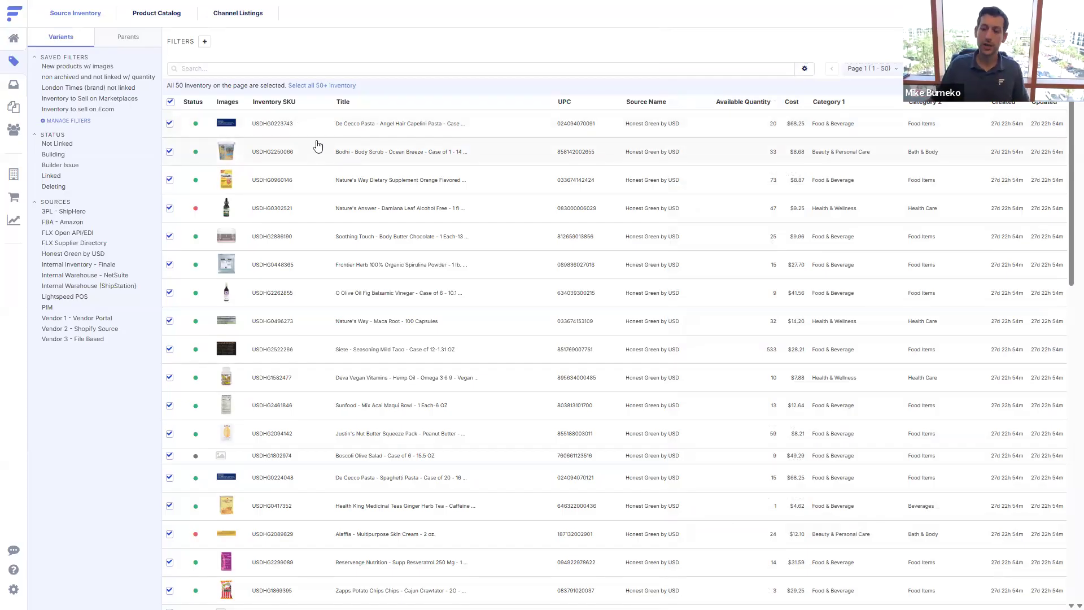
- Show the channel listings and select all listings on the page
click(237, 15)
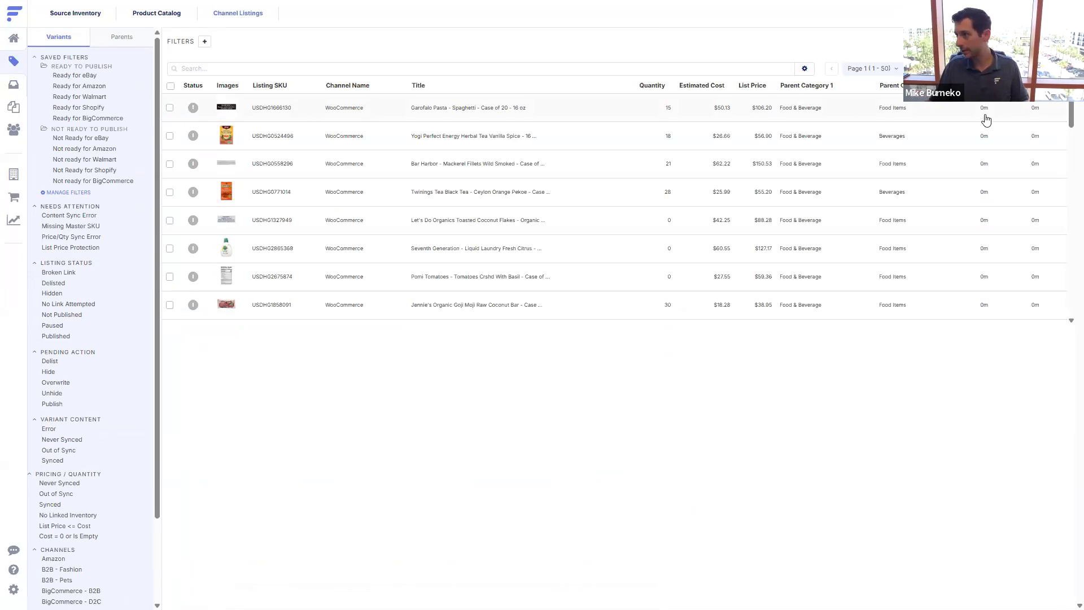
click(170, 86)
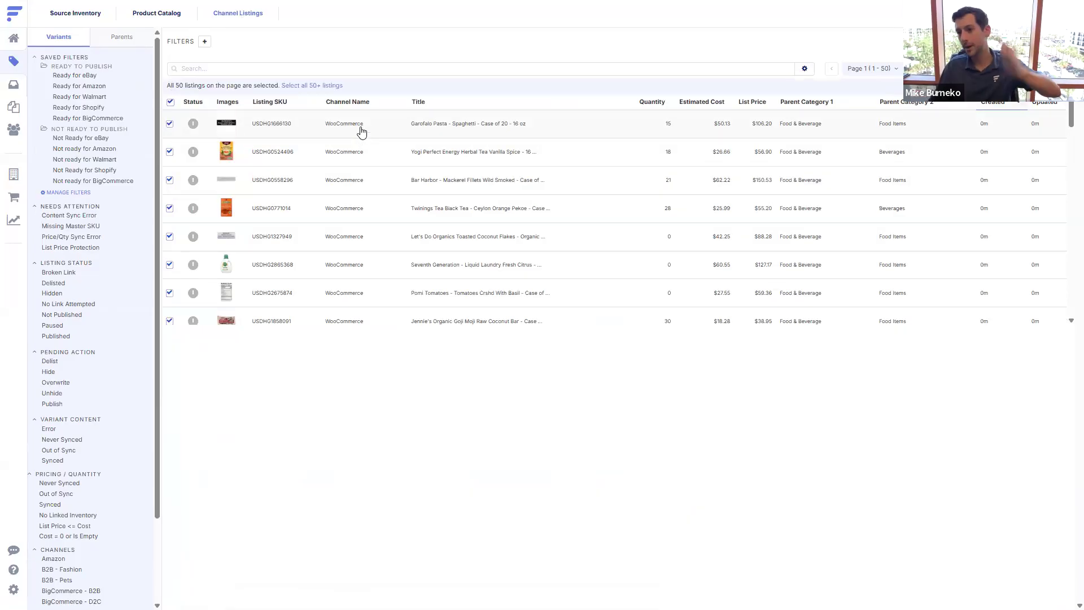
mouse_move(193, 127)
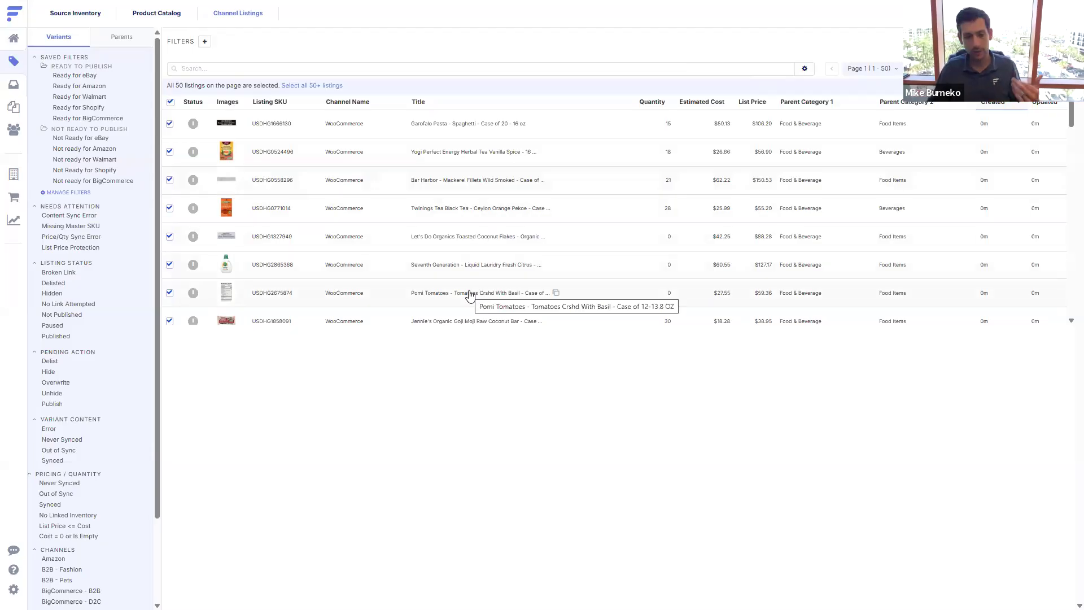
- Open the Order Importing Workflow in the account's order settings
click(14, 38)
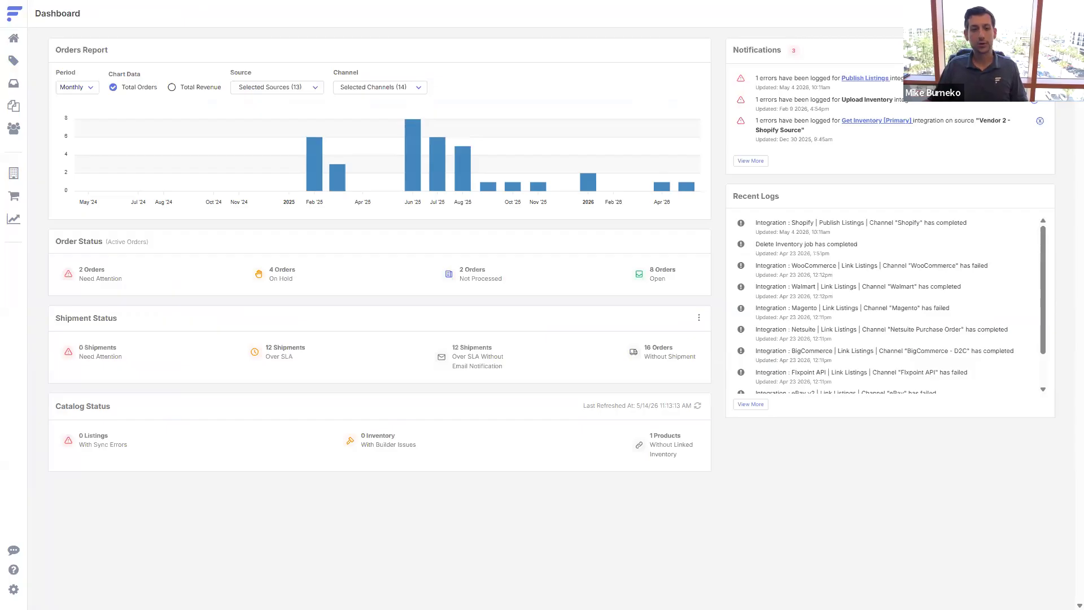
click(14, 590)
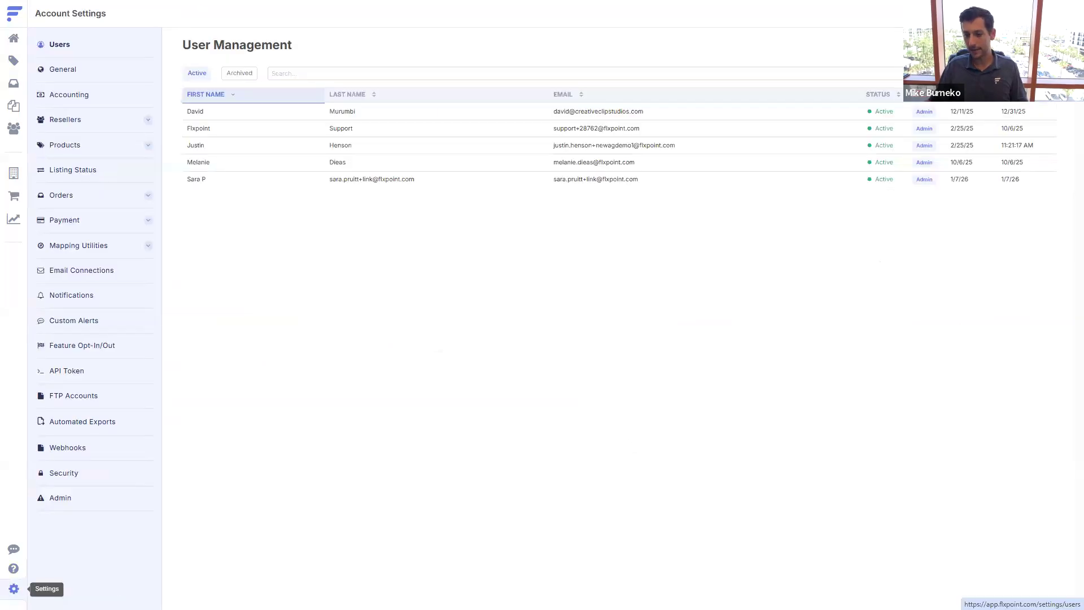
click(79, 202)
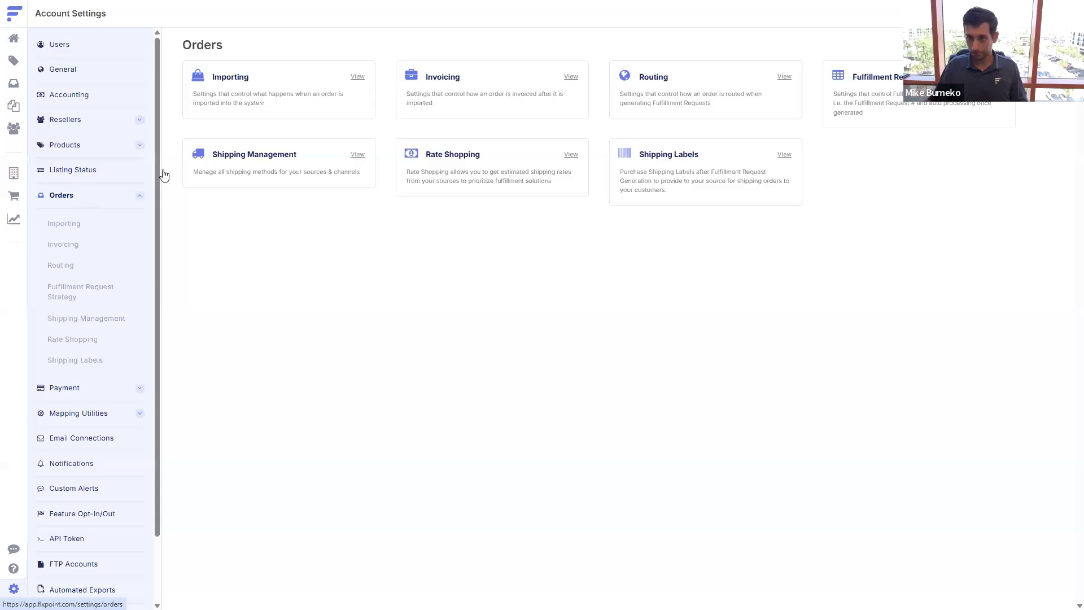
click(263, 86)
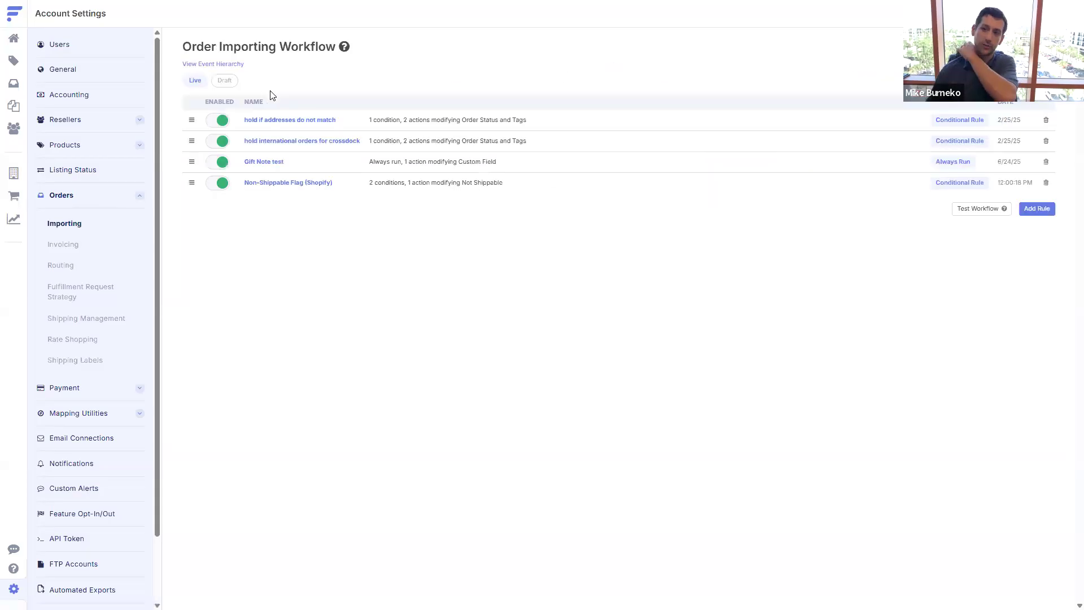
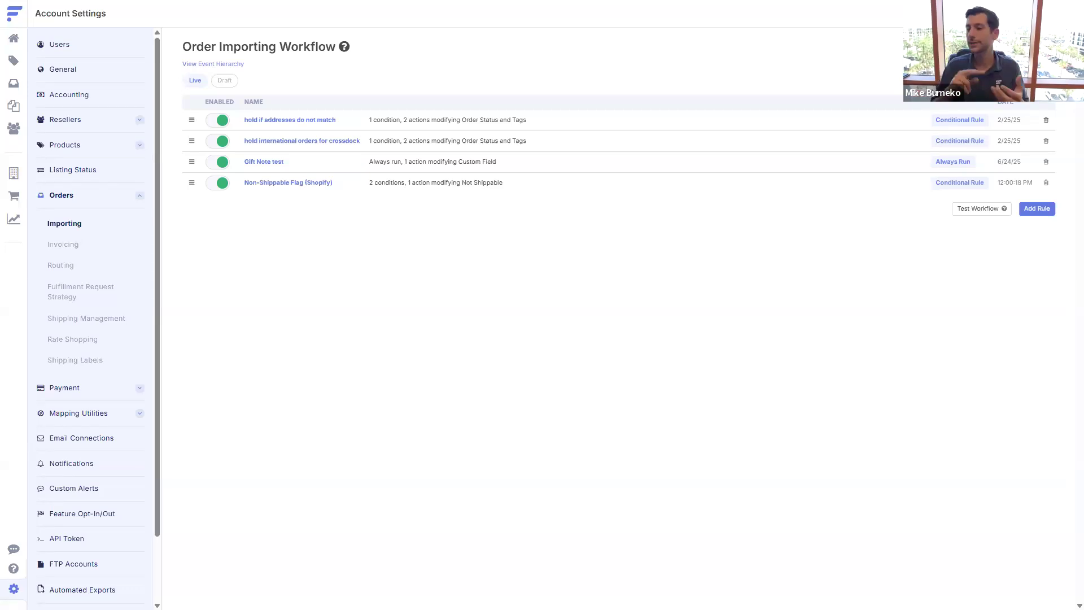
- Examine the conditions and action of the importing rule Non-Shippable Flag (Shopify)
click(314, 183)
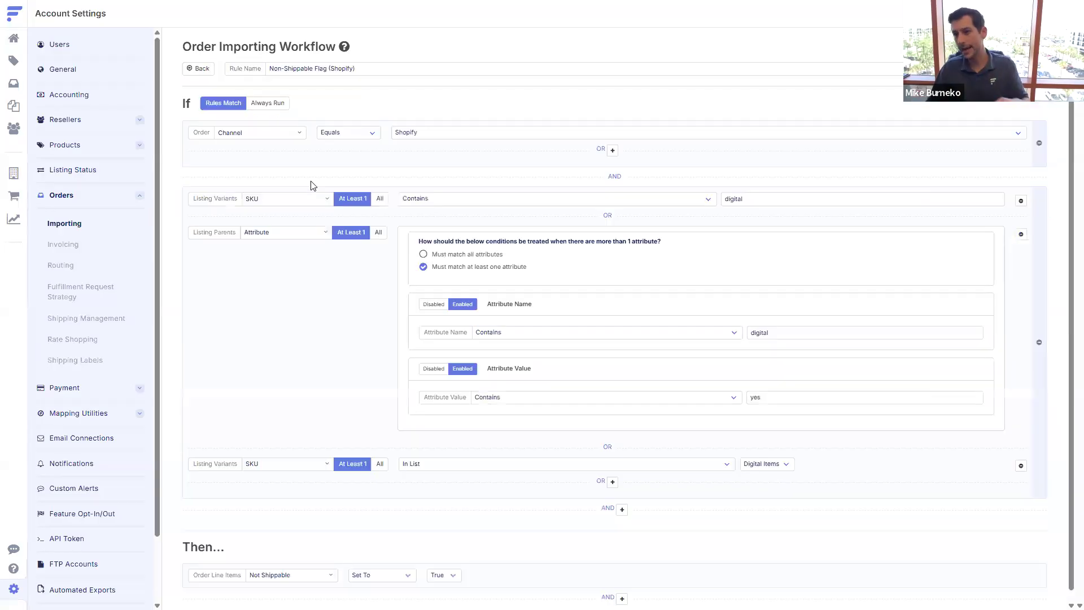
click(202, 69)
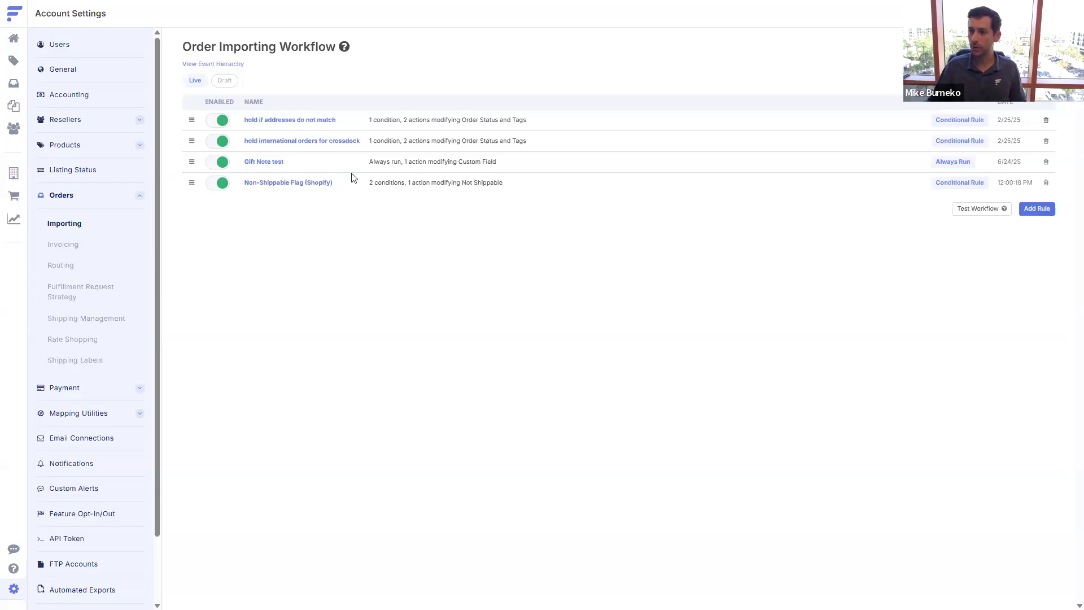
click(292, 183)
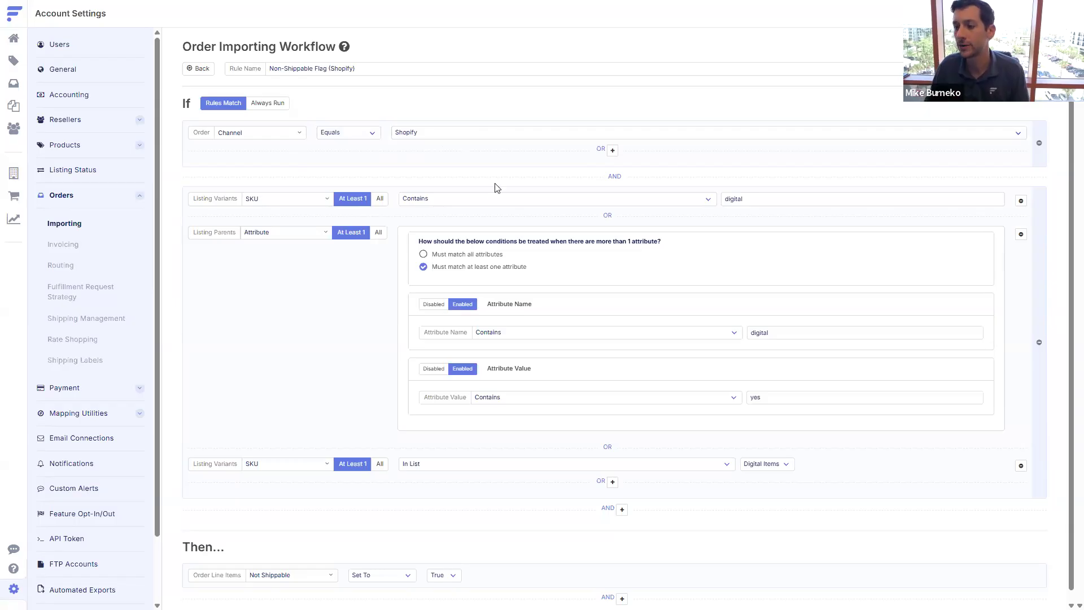
scroll(497, 188, down, 1)
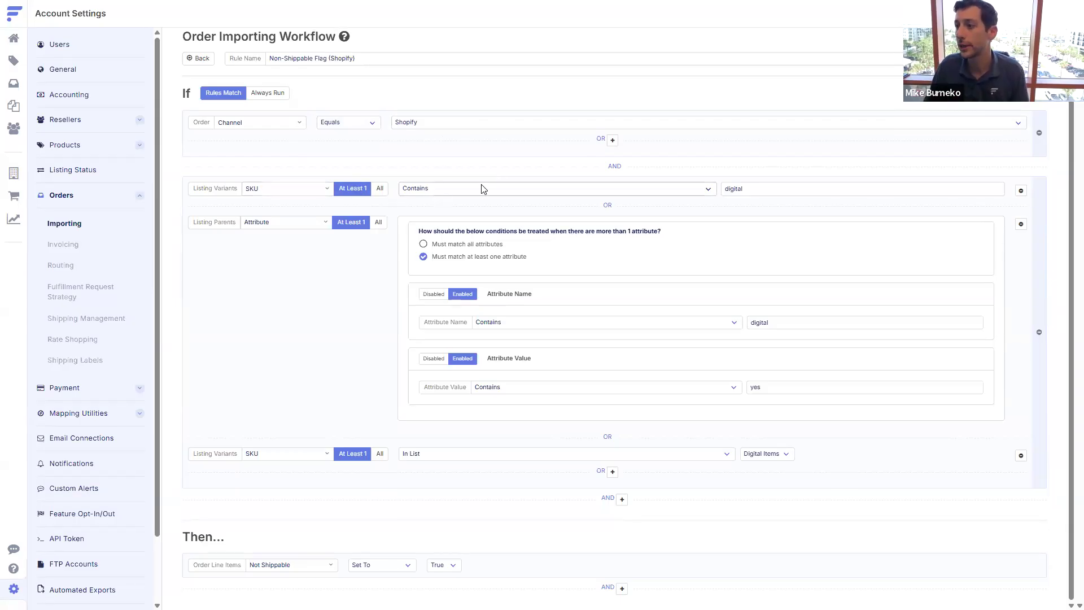
click(788, 191)
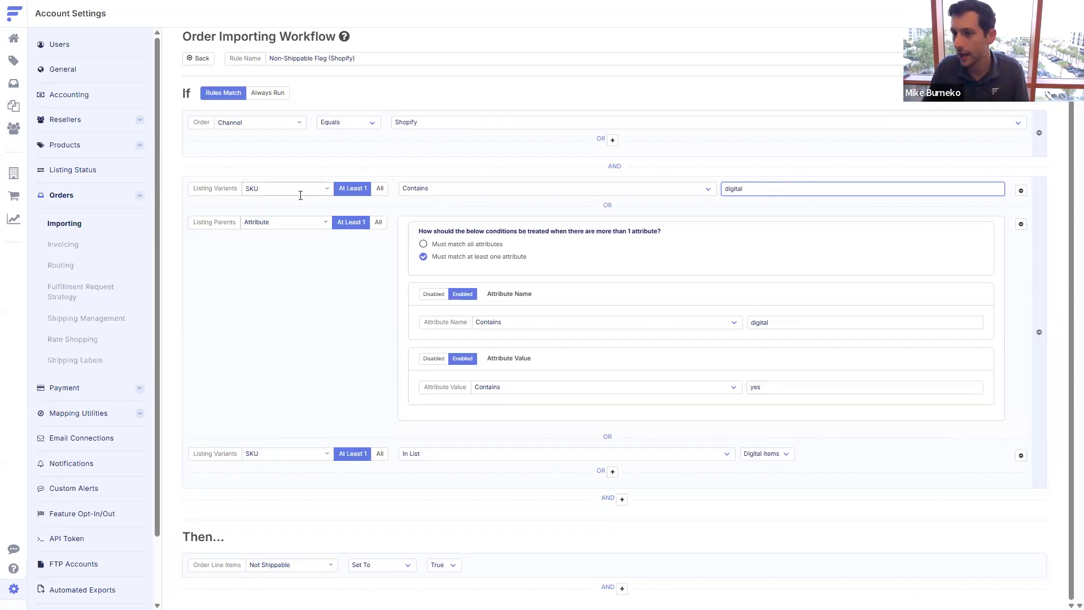
- Look through the fields available for the rule's first Listing Variants SKU condition, leaving the condition as it is
click(294, 192)
scroll(277, 320, down, 1)
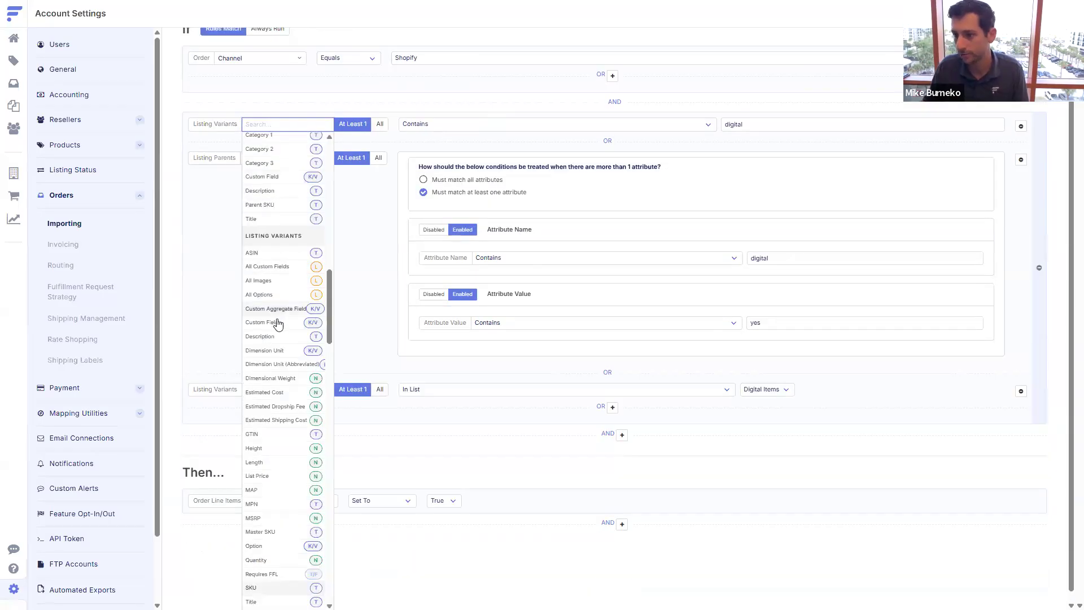
scroll(277, 322, down, 15)
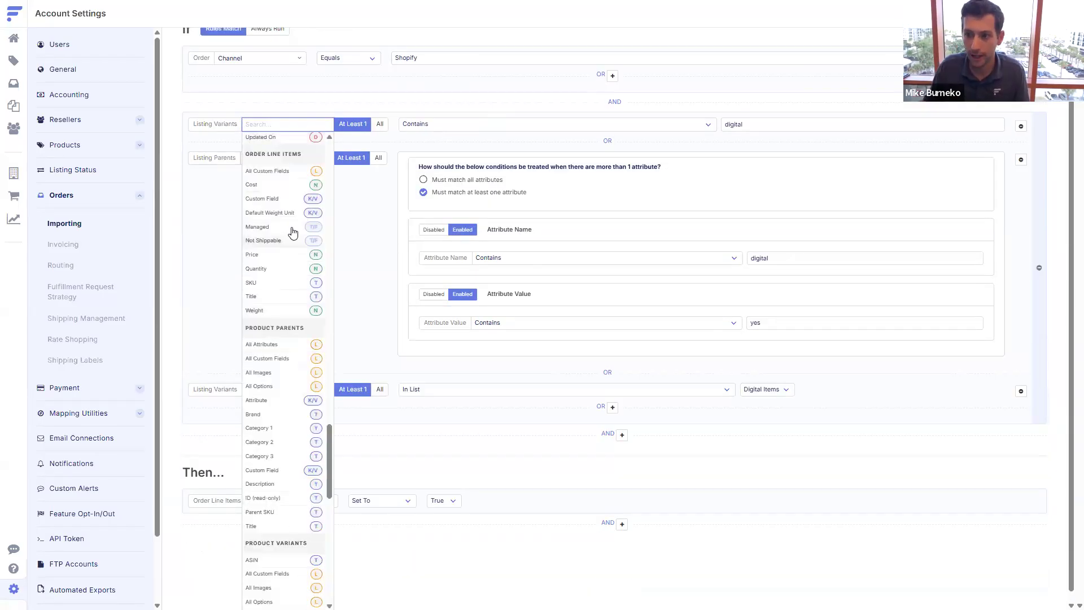
click(362, 205)
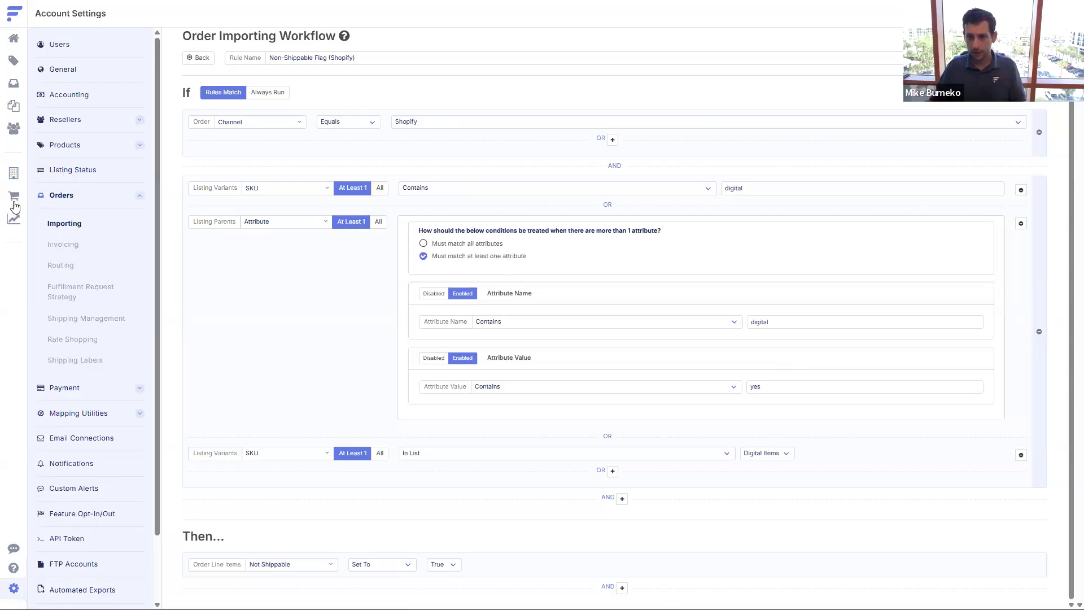
- Filter the orders with the saved filter Not Shippable and open the closed Shopify order
click(15, 88)
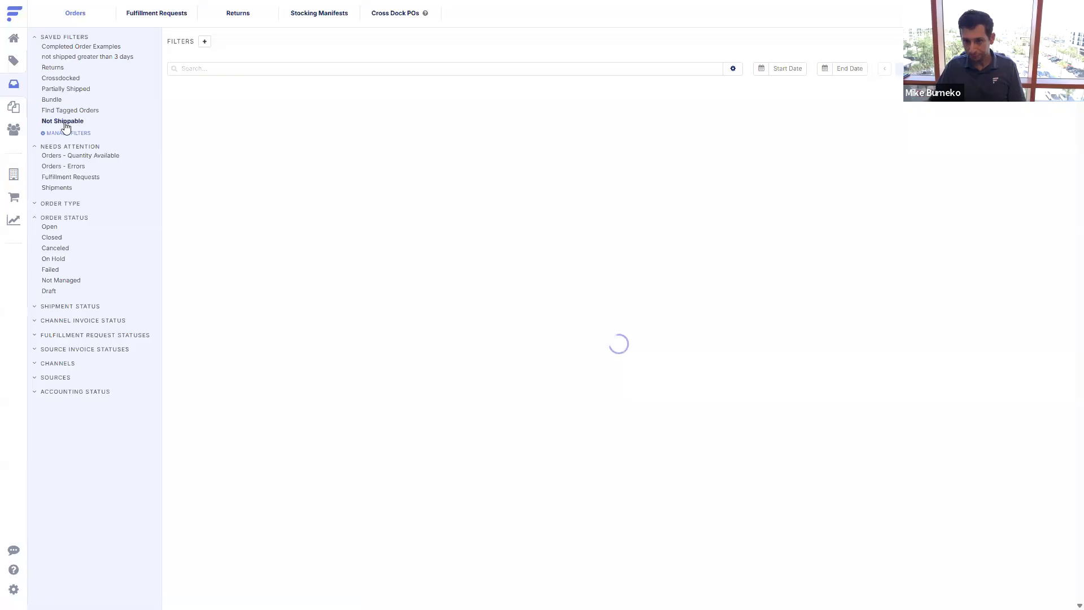
click(67, 126)
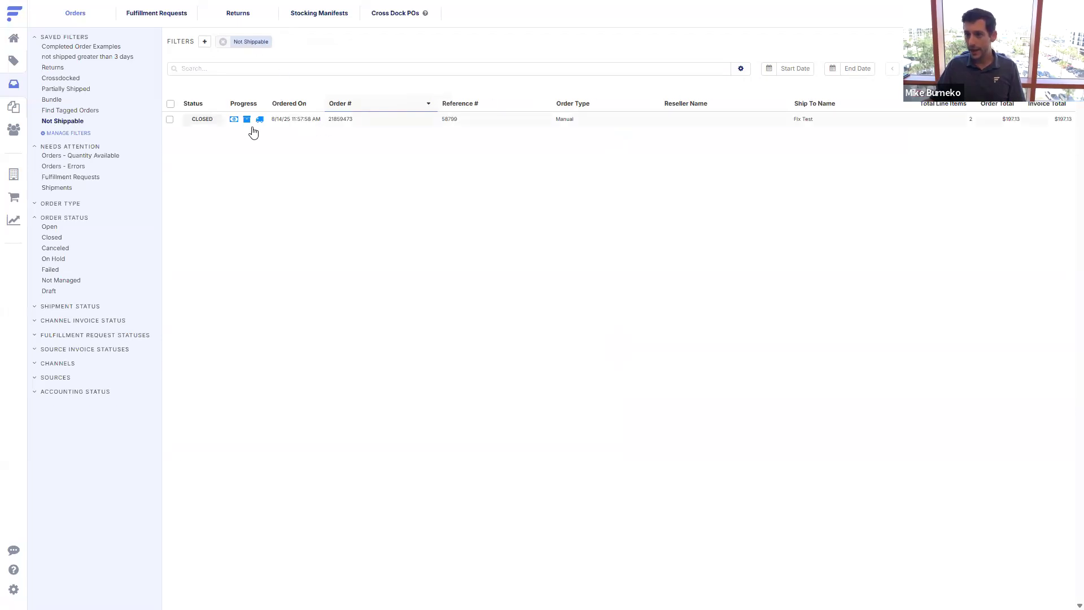
click(294, 120)
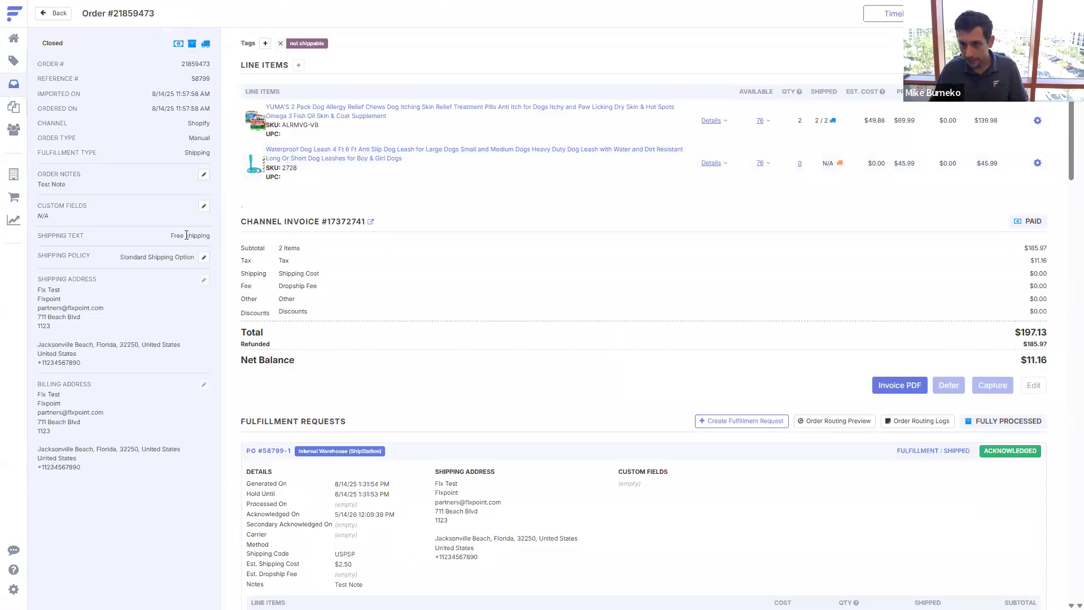
- Examine the order's channel, the not-shippable marker and price of the dog leash line item, and the fulfillment request
double_click(202, 123)
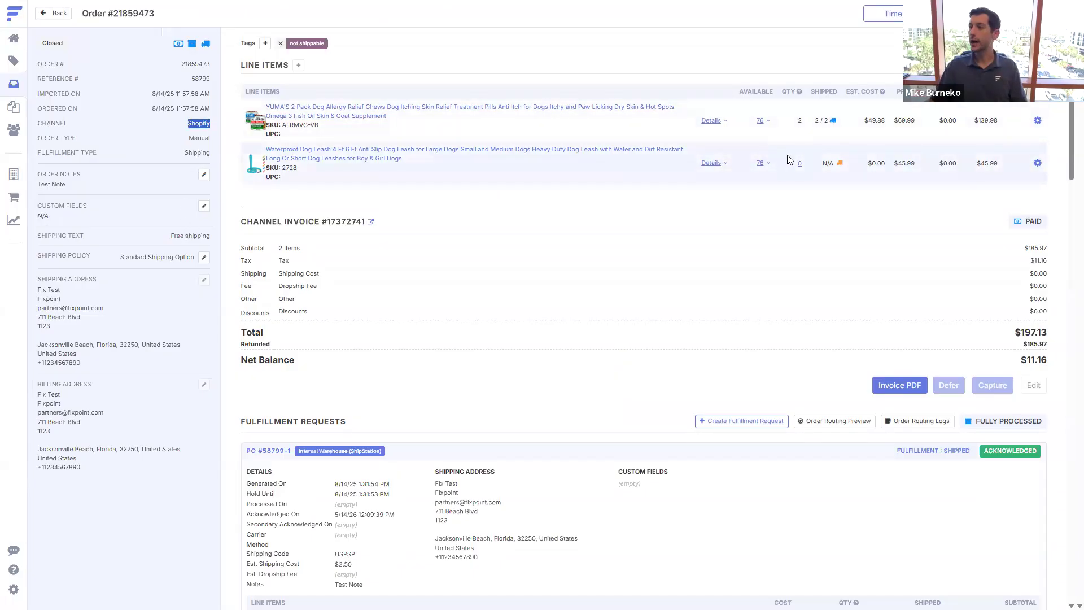
mouse_move(840, 163)
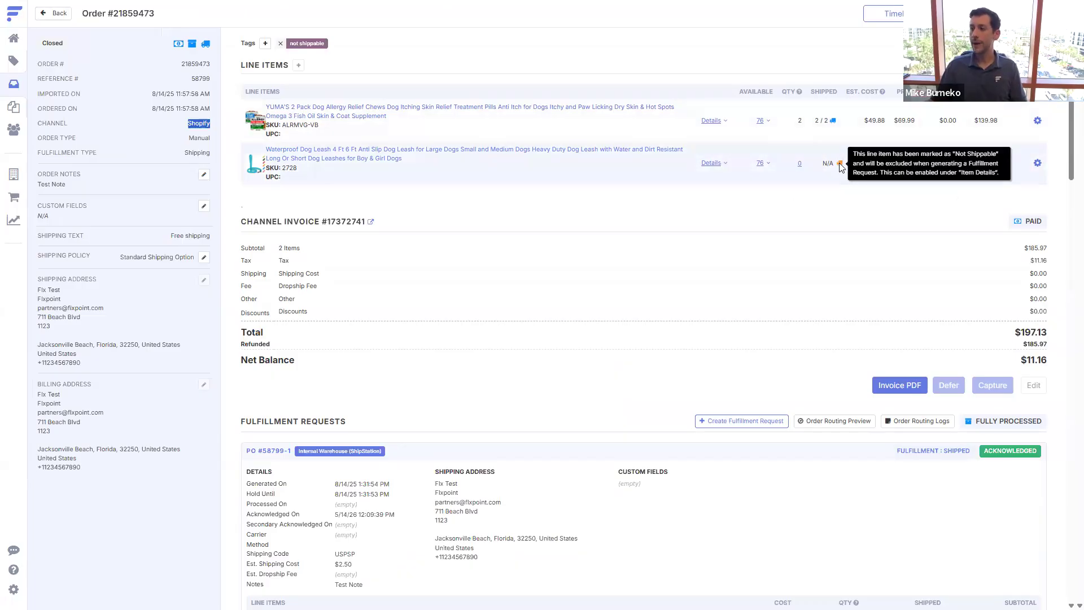
double_click(290, 168)
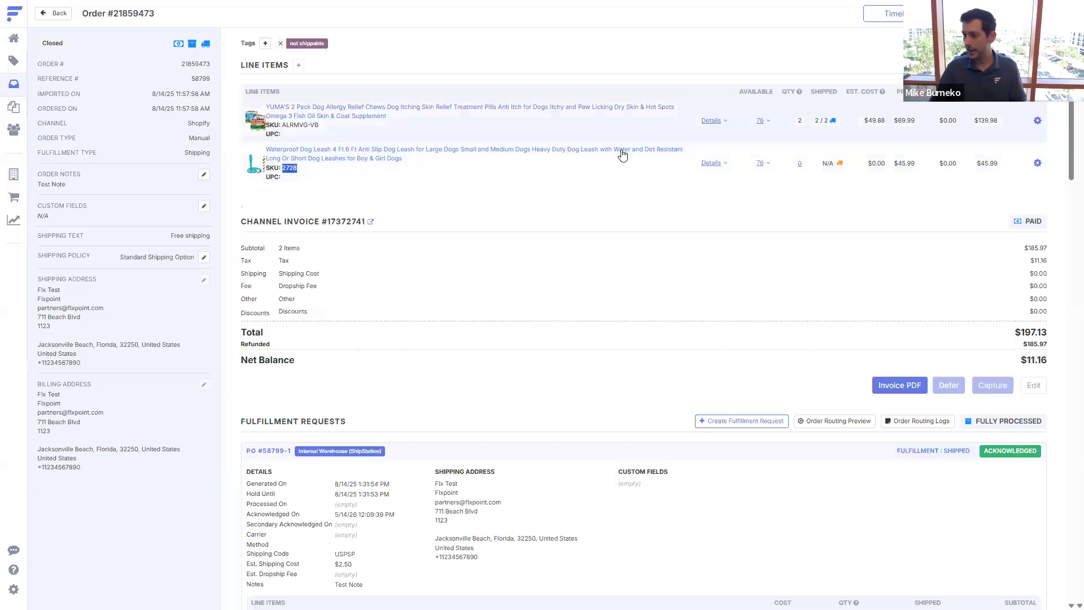
mouse_move(841, 165)
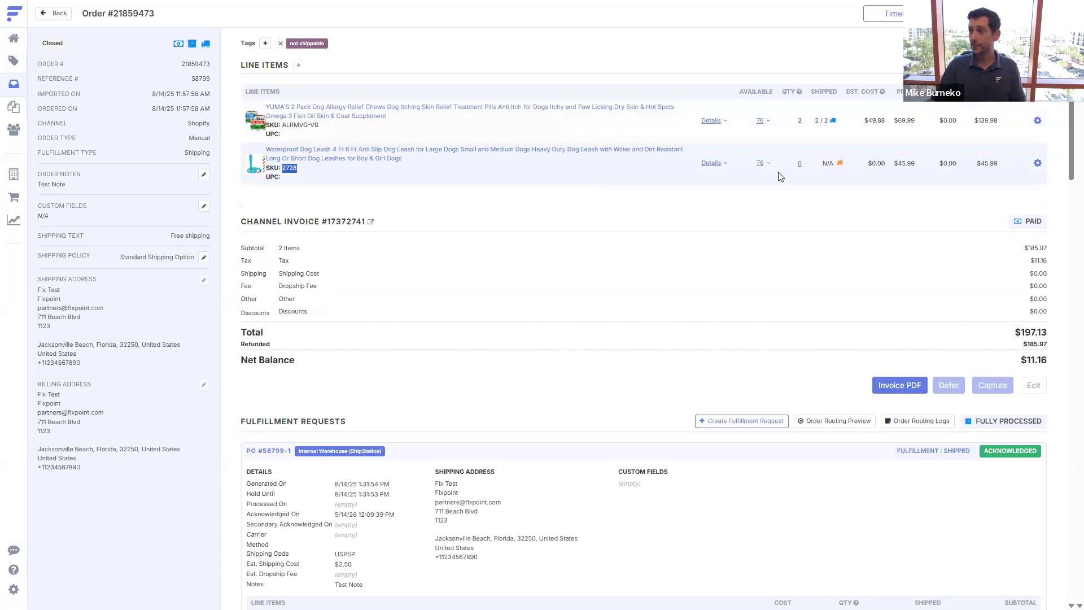
double_click(902, 164)
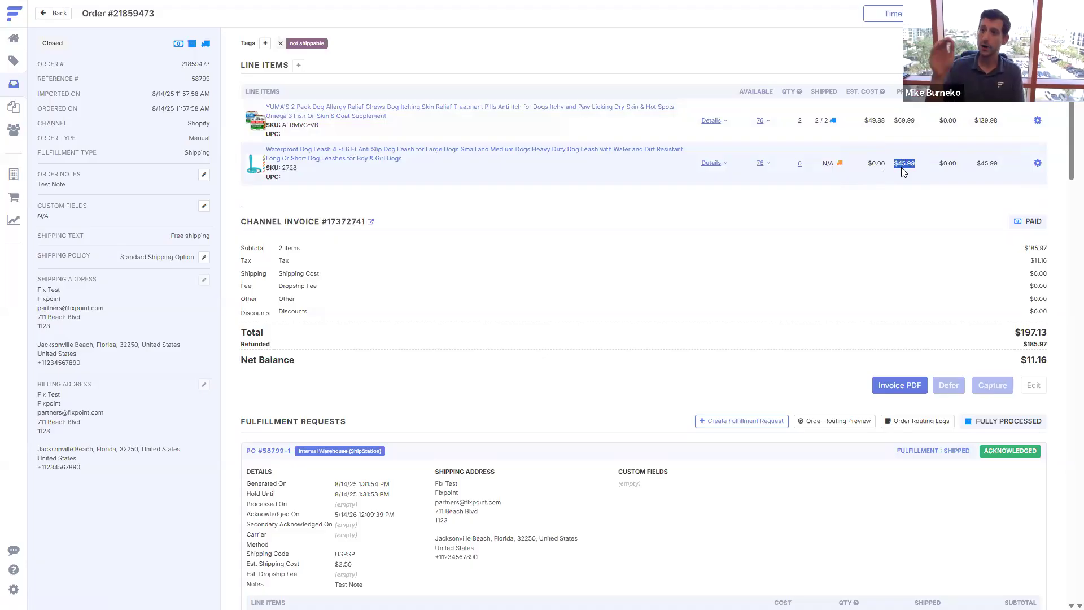
scroll(587, 294, down, 1)
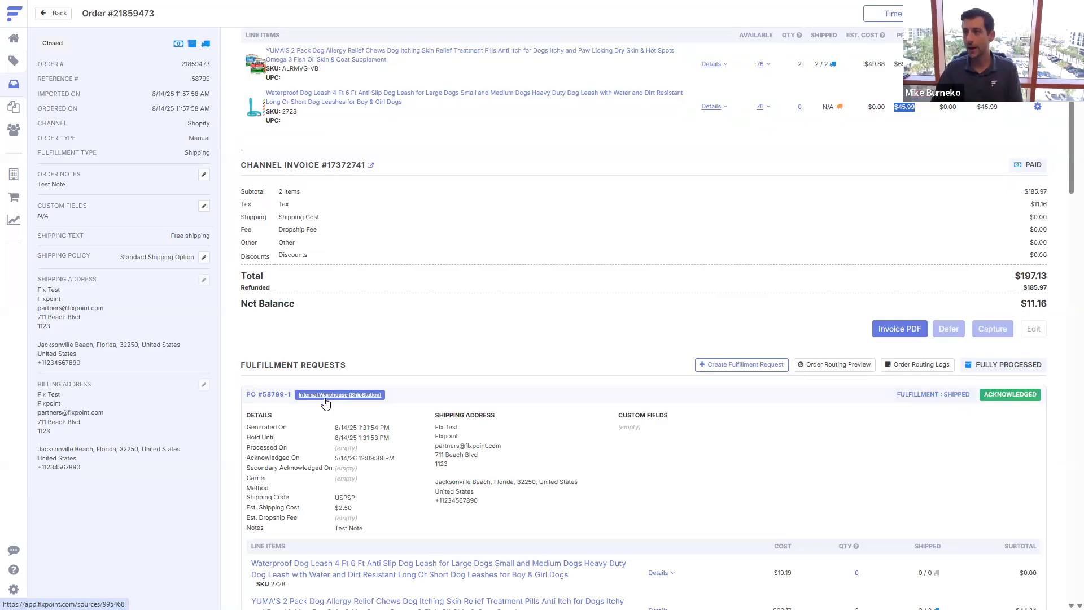
mouse_move(838, 106)
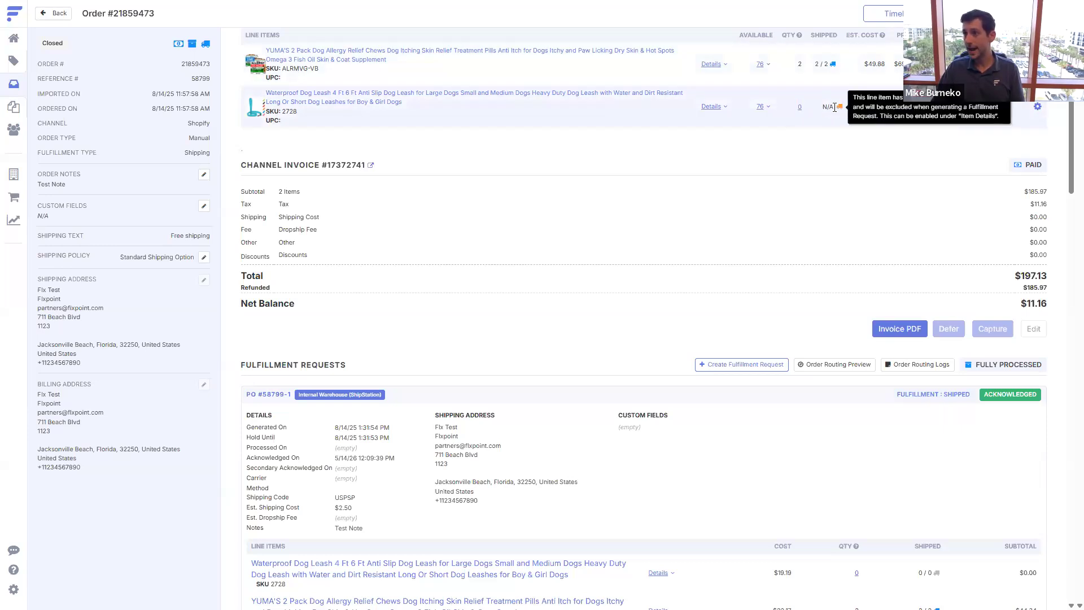
- Expand the dog leash line item's details and check its Shippable setting
click(714, 107)
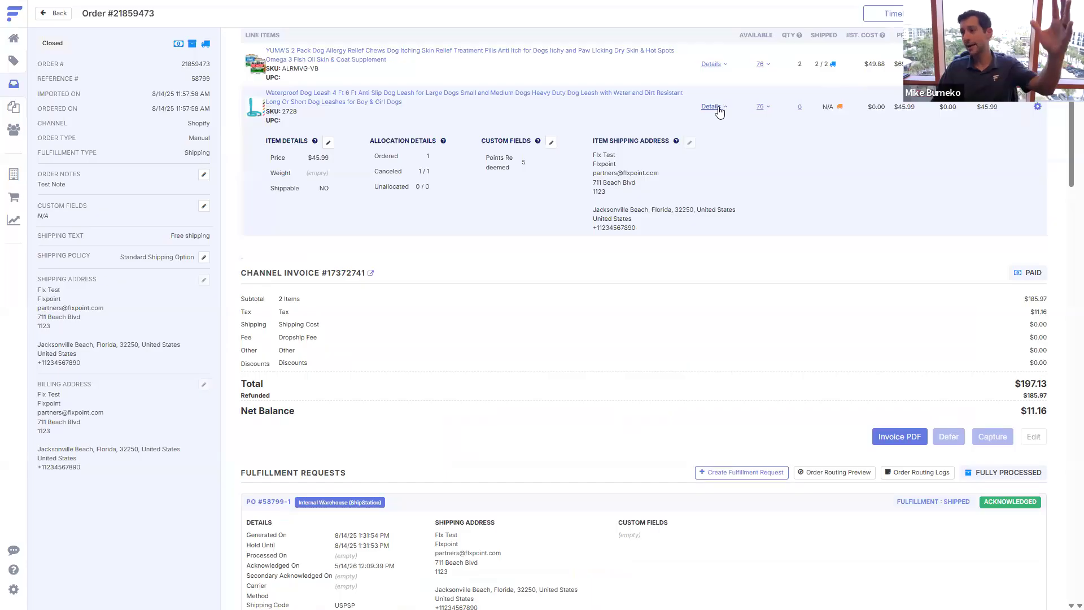
double_click(278, 189)
drag(278, 189, 367, 192)
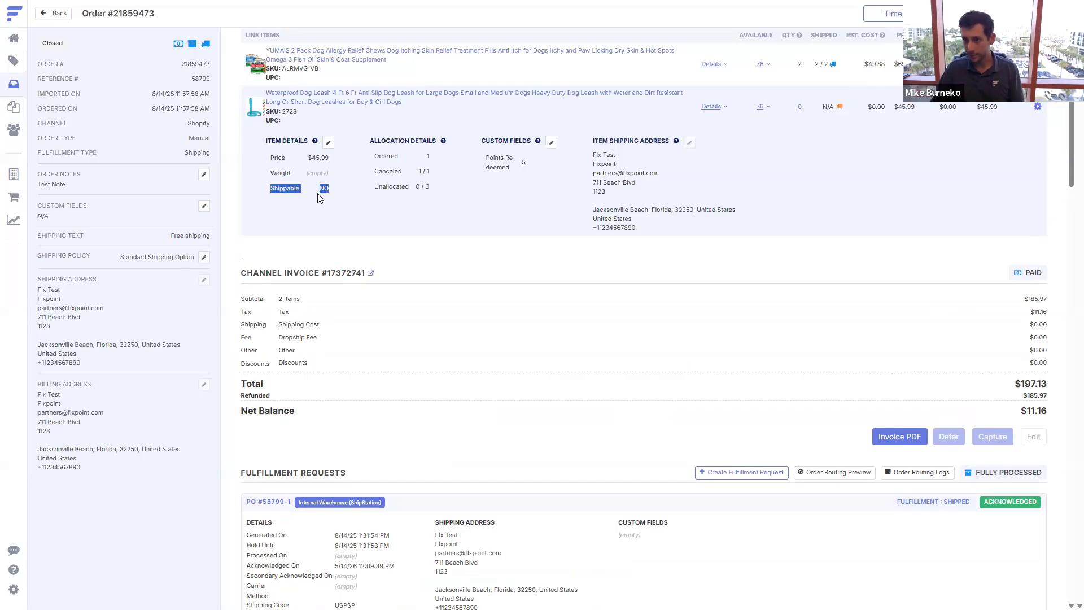
- Examine the closed order's status, channel invoice, fulfillment request and shipment alongside the non-shippable dog leash line item's allocation details
scroll(448, 296, down, 3)
scroll(447, 296, down, 3)
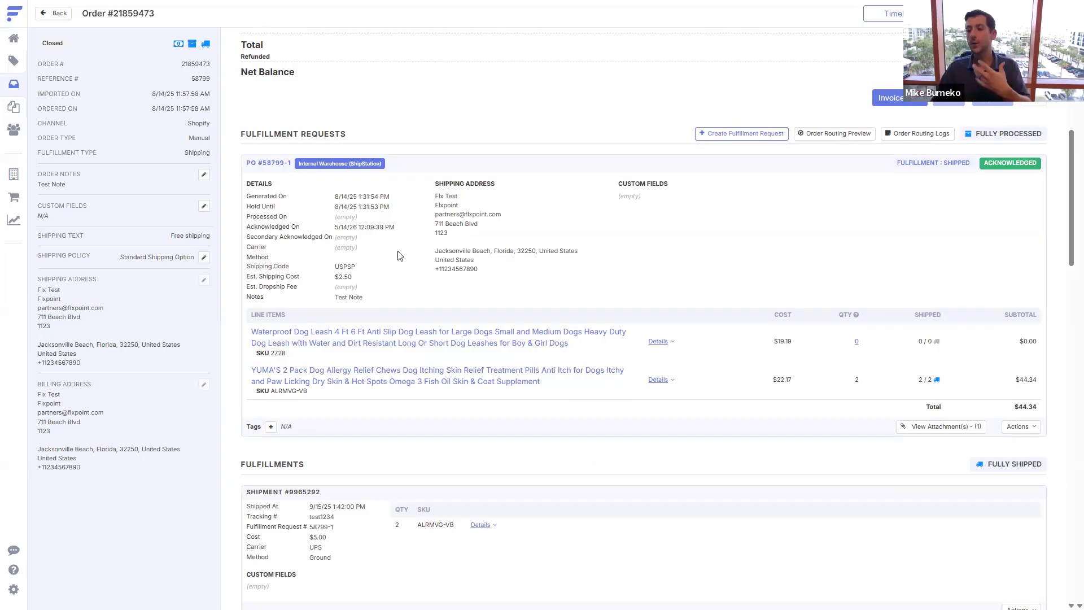
scroll(407, 255, up, 6)
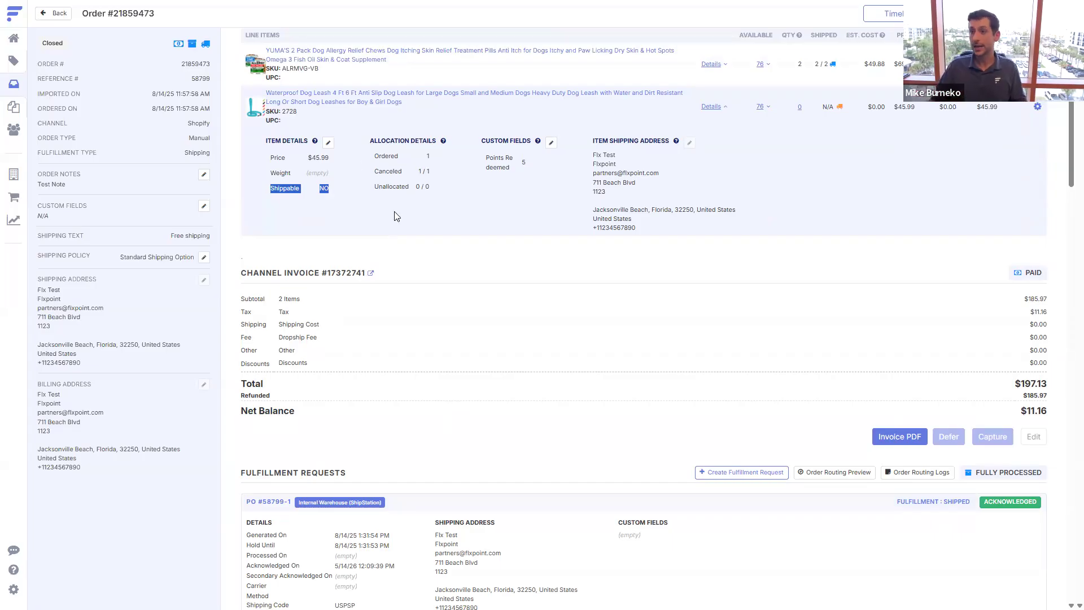
scroll(395, 215, down, 2)
double_click(52, 44)
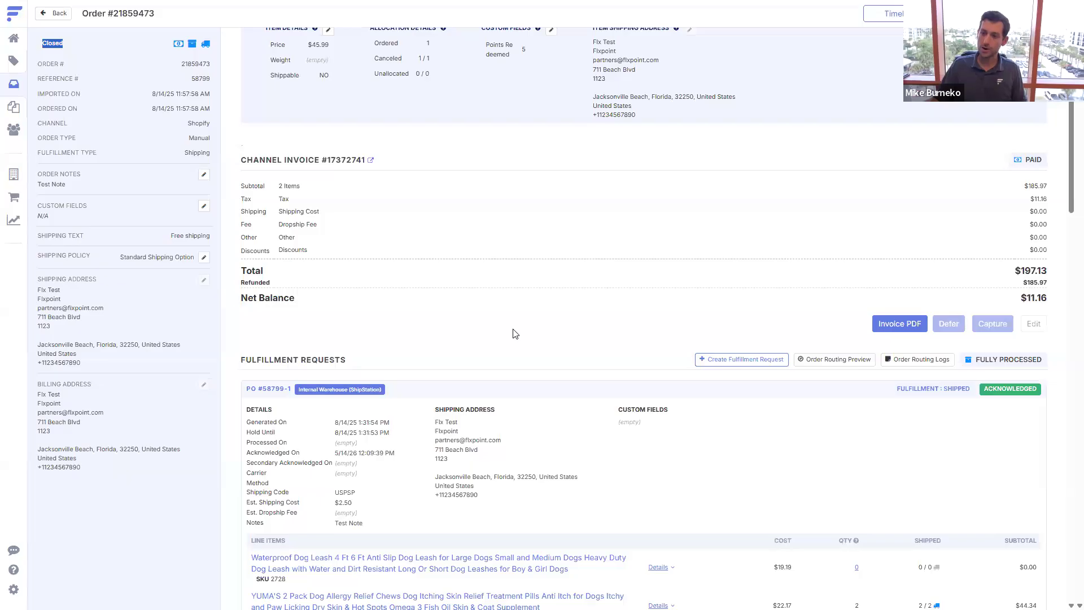
scroll(513, 332, down, 1)
scroll(514, 331, up, 3)
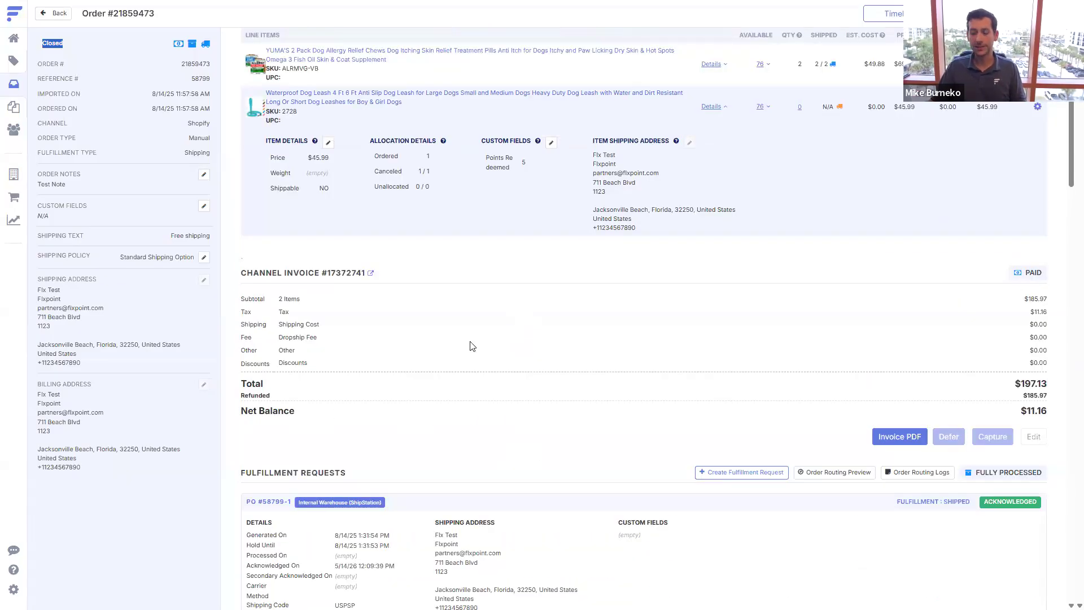
scroll(472, 344, down, 3)
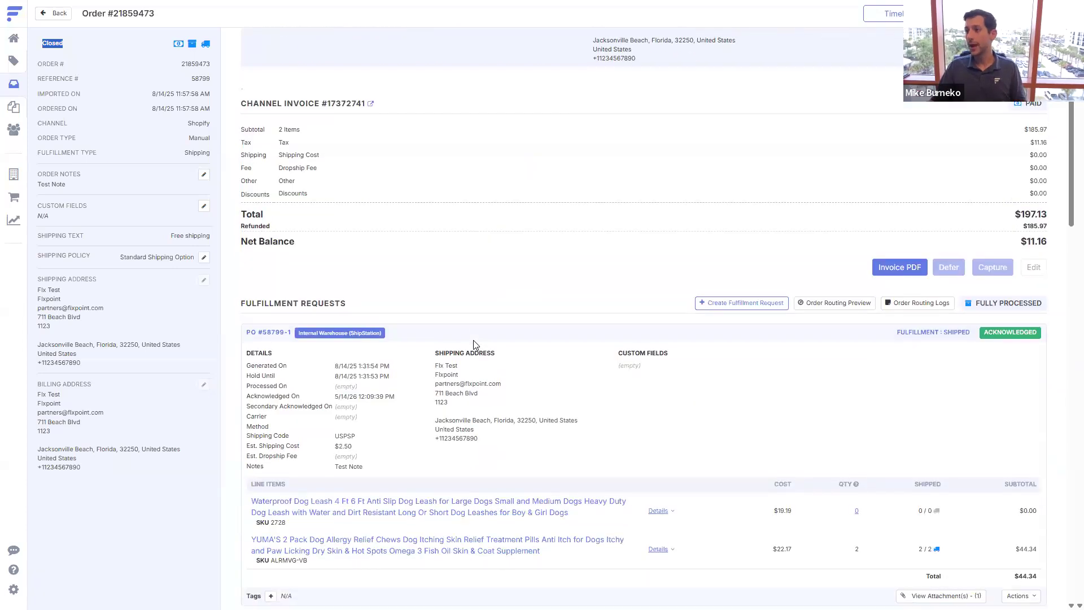
scroll(475, 344, up, 4)
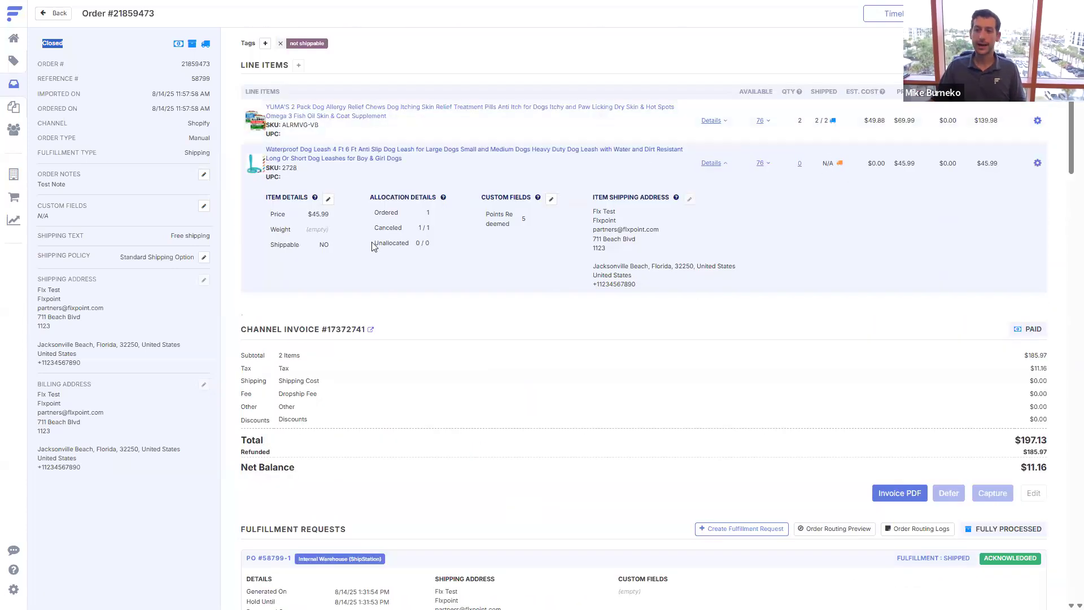
scroll(389, 282, down, 6)
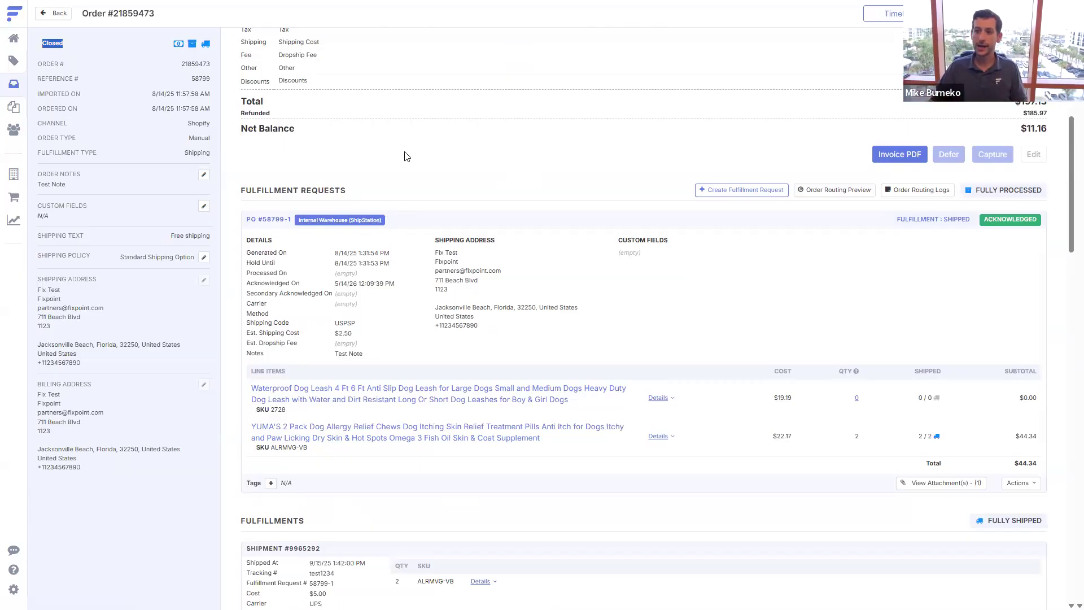
scroll(406, 167, up, 5)
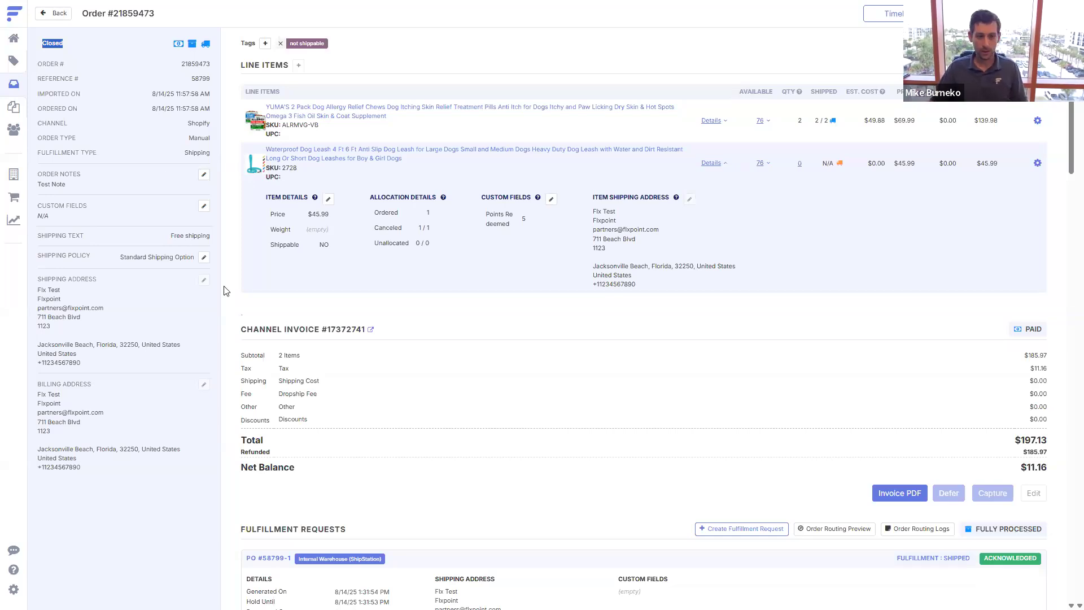
scroll(308, 282, down, 1)
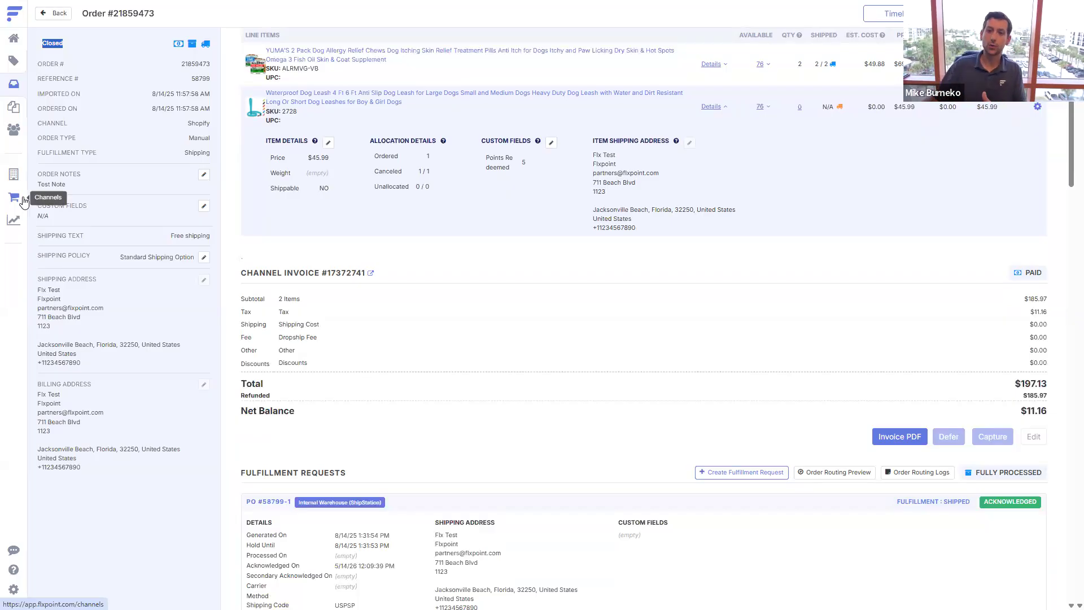
- View the source inventory variants, and switch to the product catalog variants
click(16, 63)
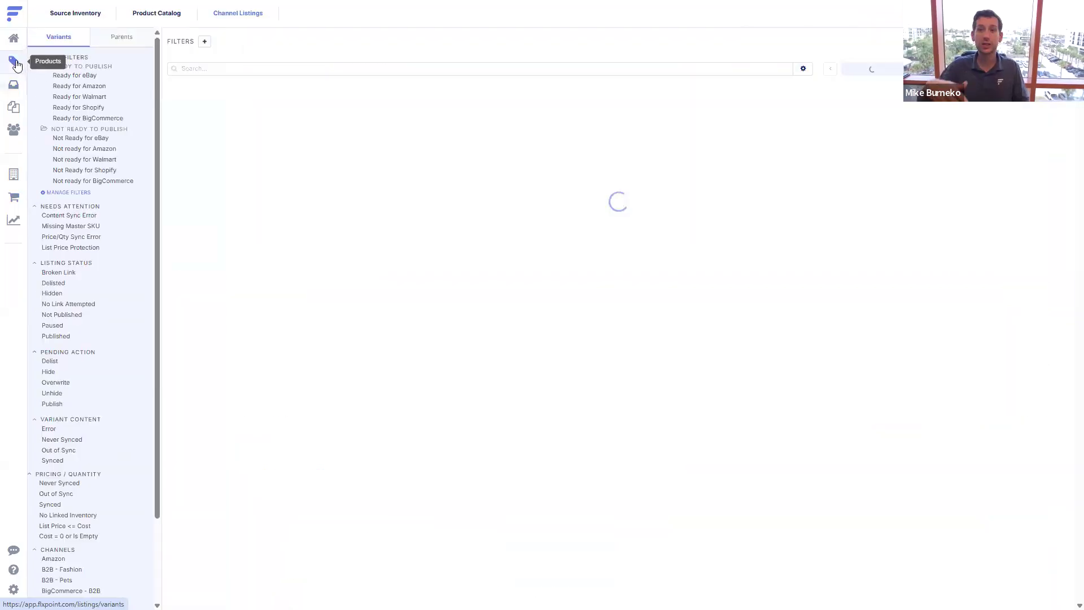
click(89, 16)
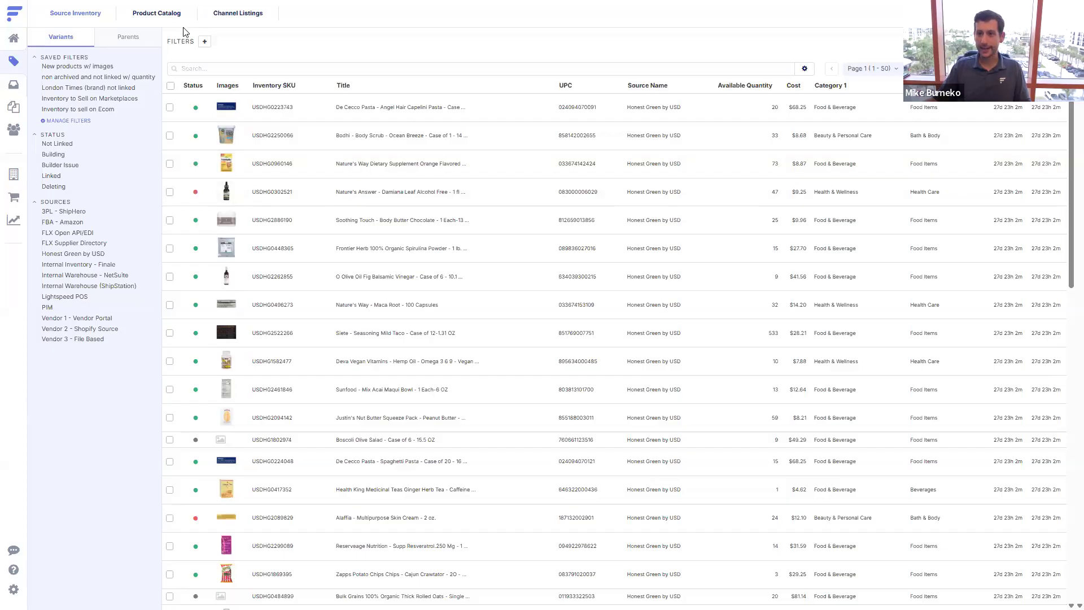
click(157, 21)
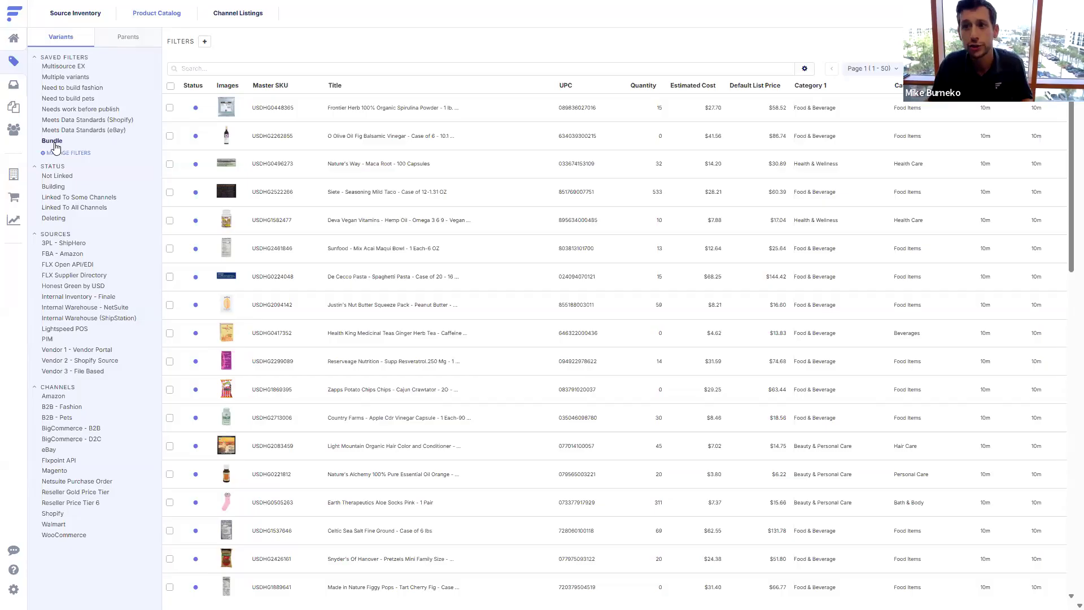
- Filter the product catalog variants to bundles whose # Of Components is Greater Than 1
click(204, 44)
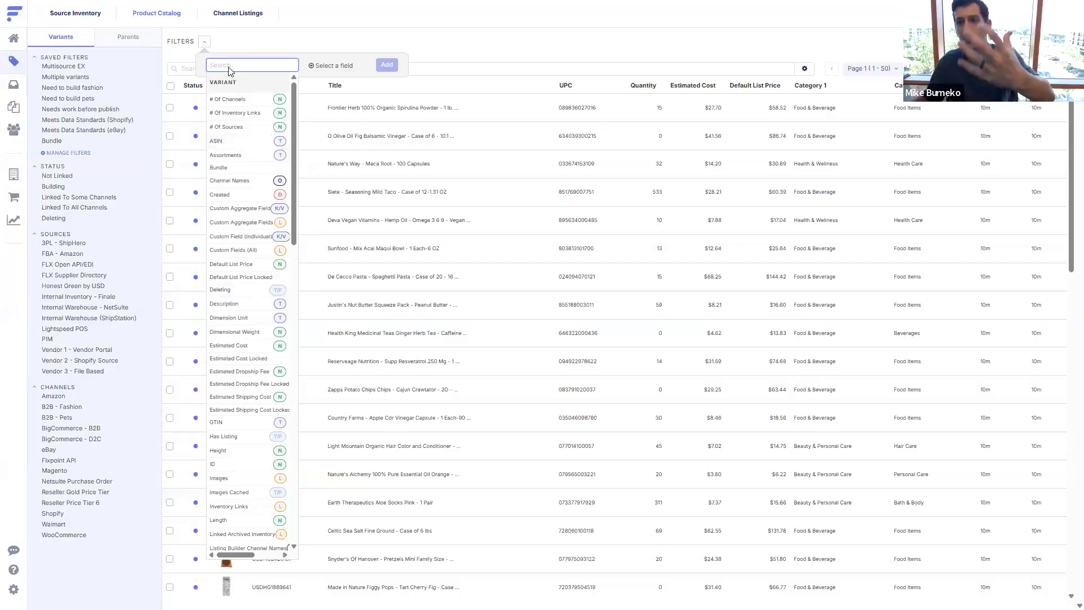
scroll(277, 142, down, 1)
scroll(277, 142, down, 10)
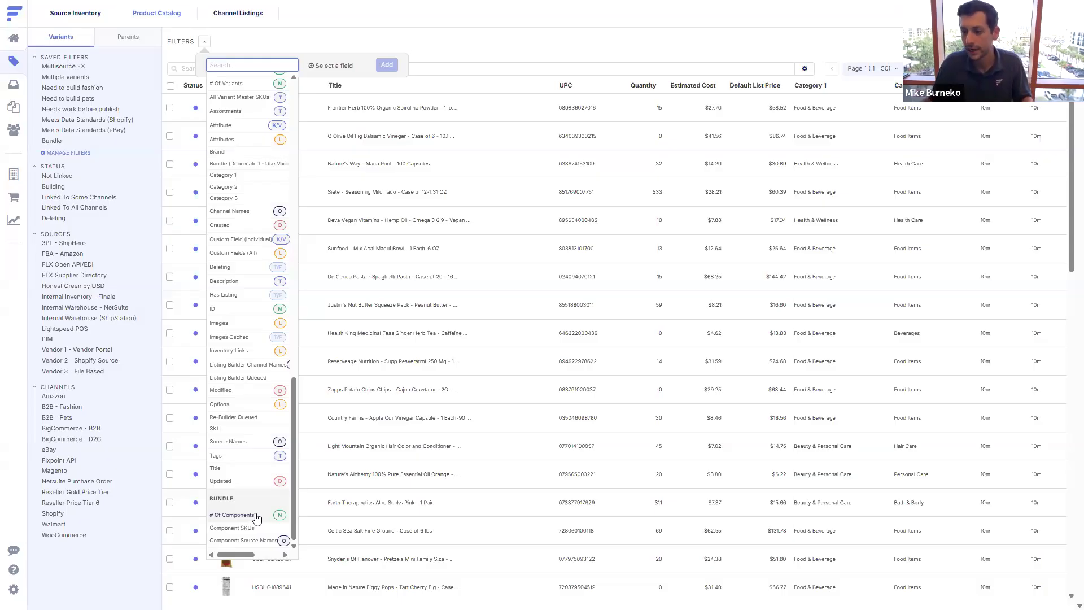
click(257, 518)
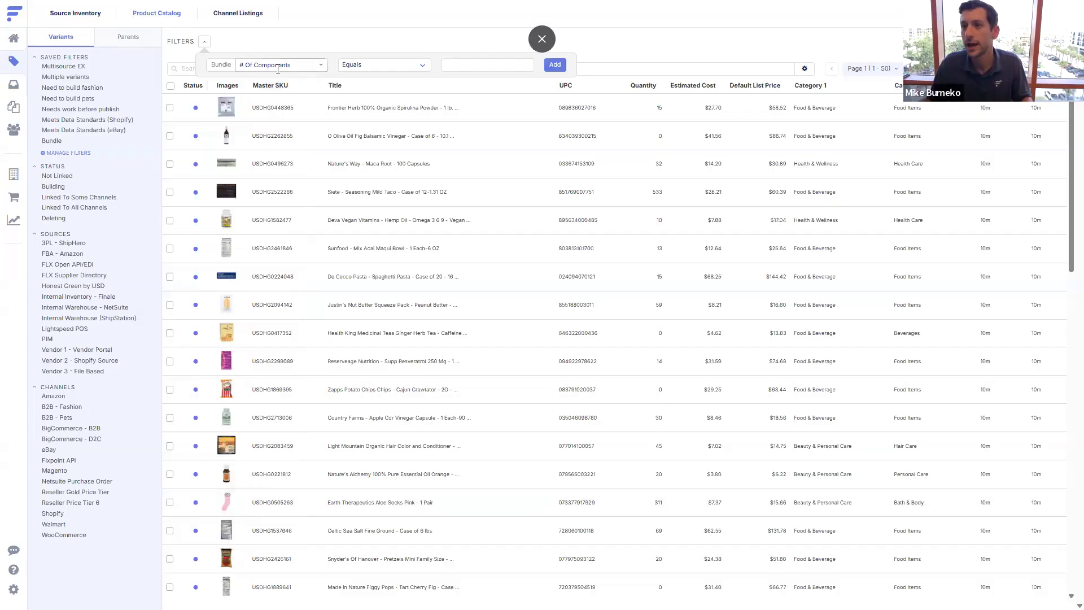
click(373, 67)
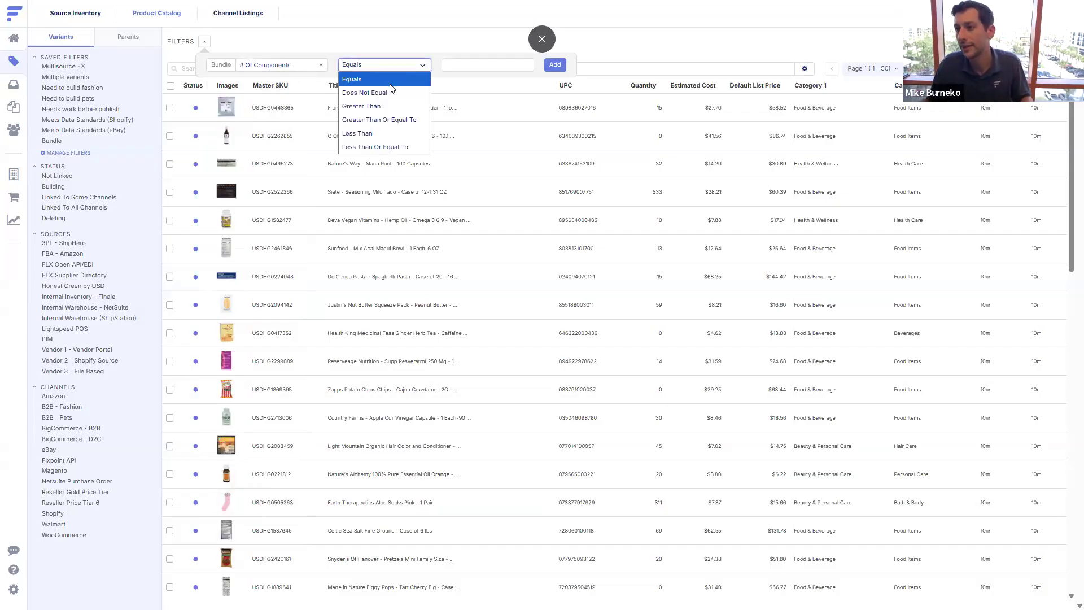
click(362, 106)
click(455, 66)
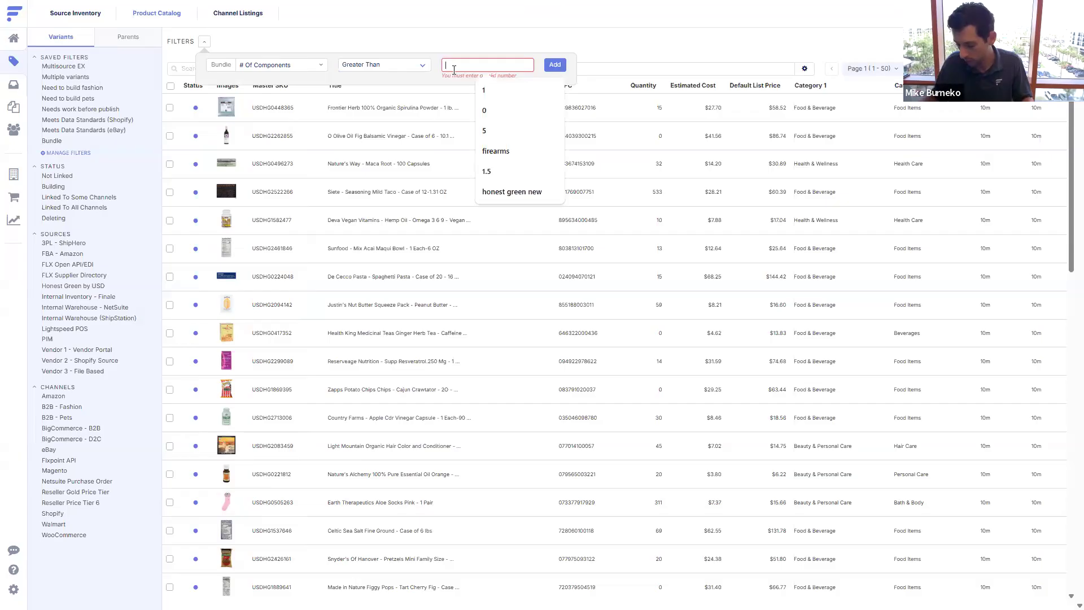
text(1)
click(555, 65)
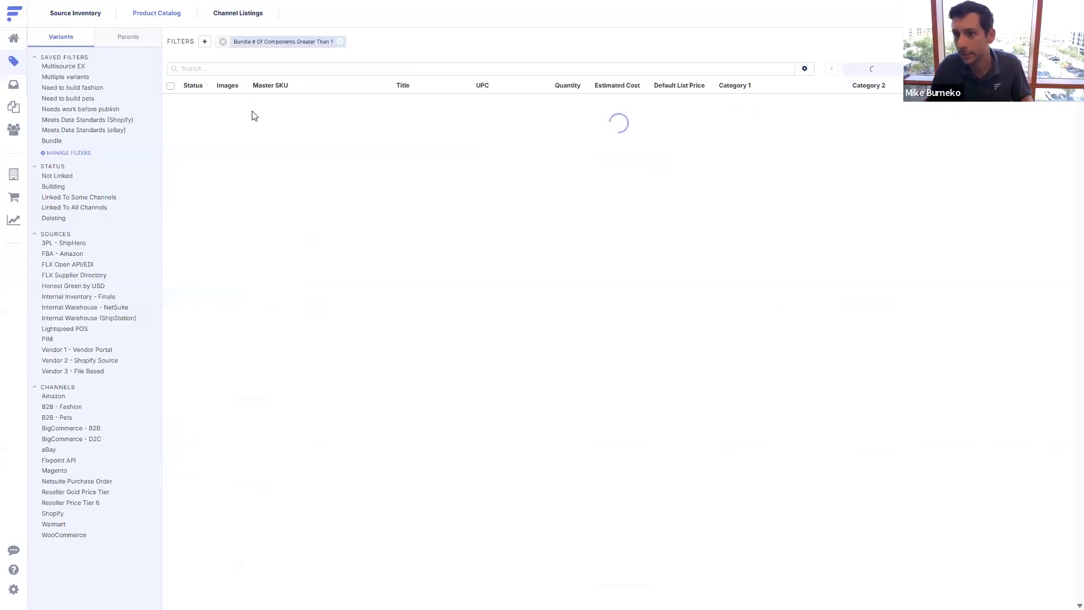
- Open the pet health bundle variant and examine its bundle components, listing links, description and images
click(327, 107)
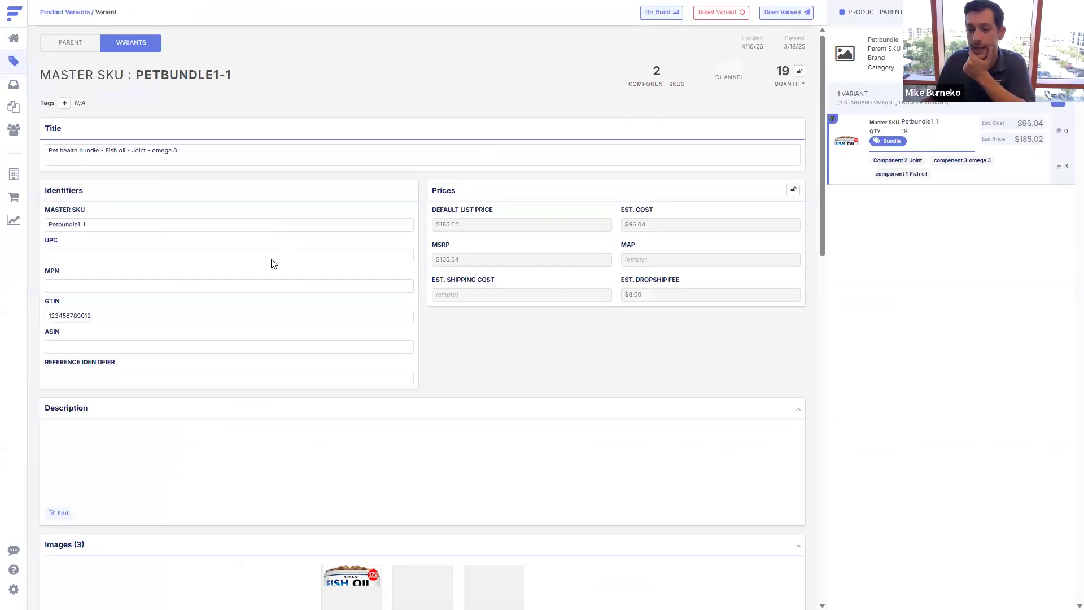
scroll(276, 263, down, 5)
scroll(276, 266, down, 9)
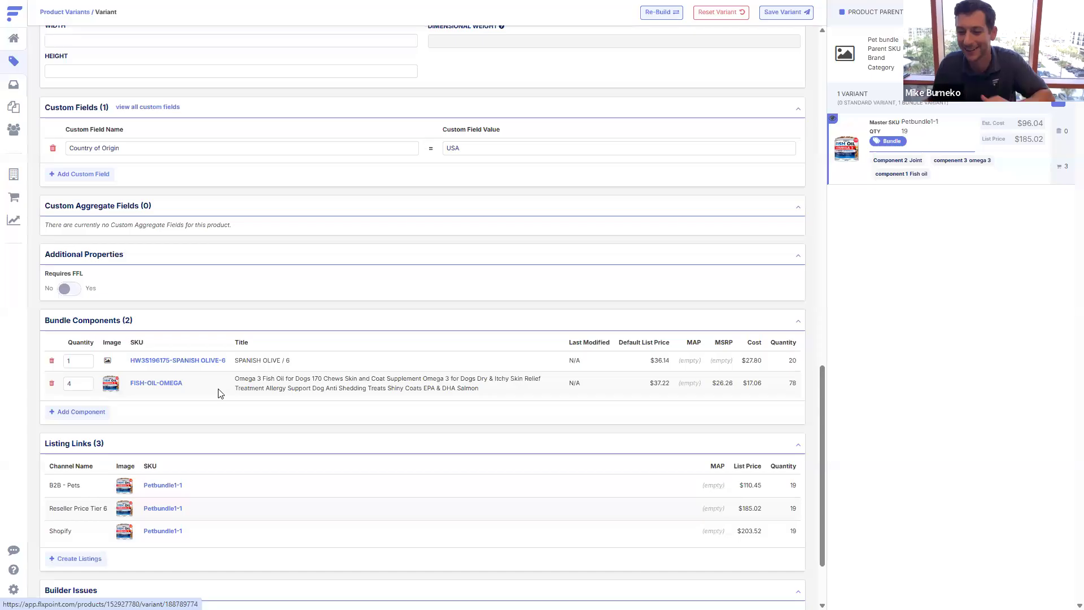
scroll(196, 392, up, 1)
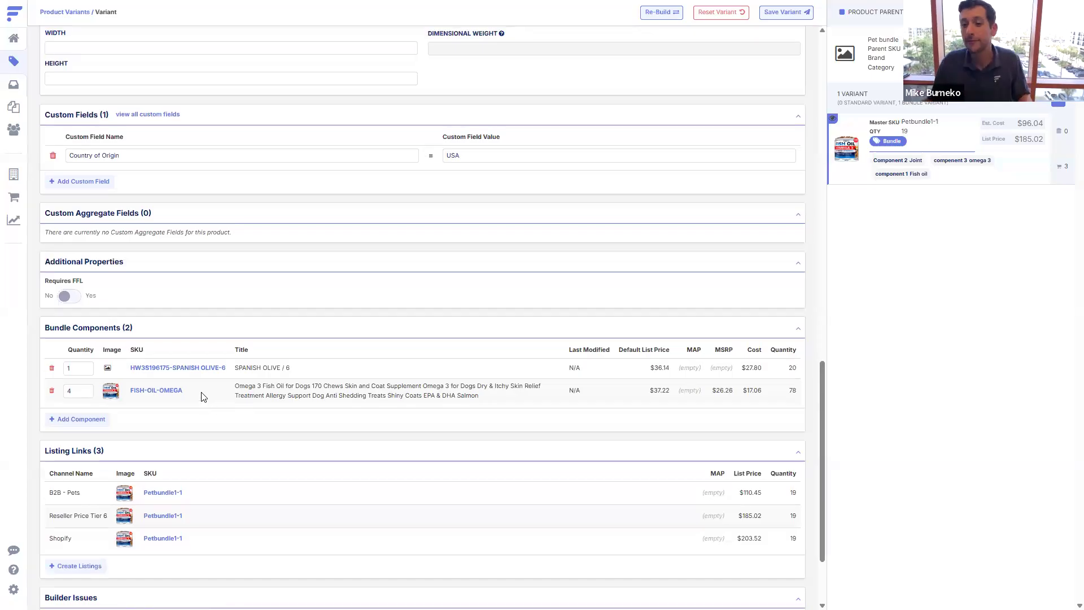
scroll(194, 335, up, 15)
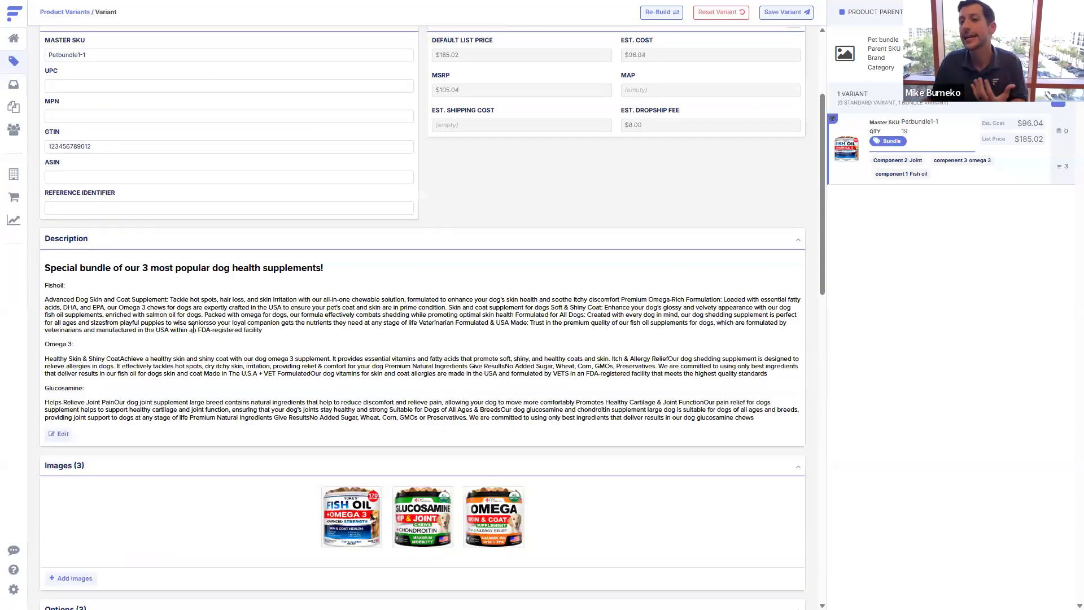
scroll(189, 302, down, 7)
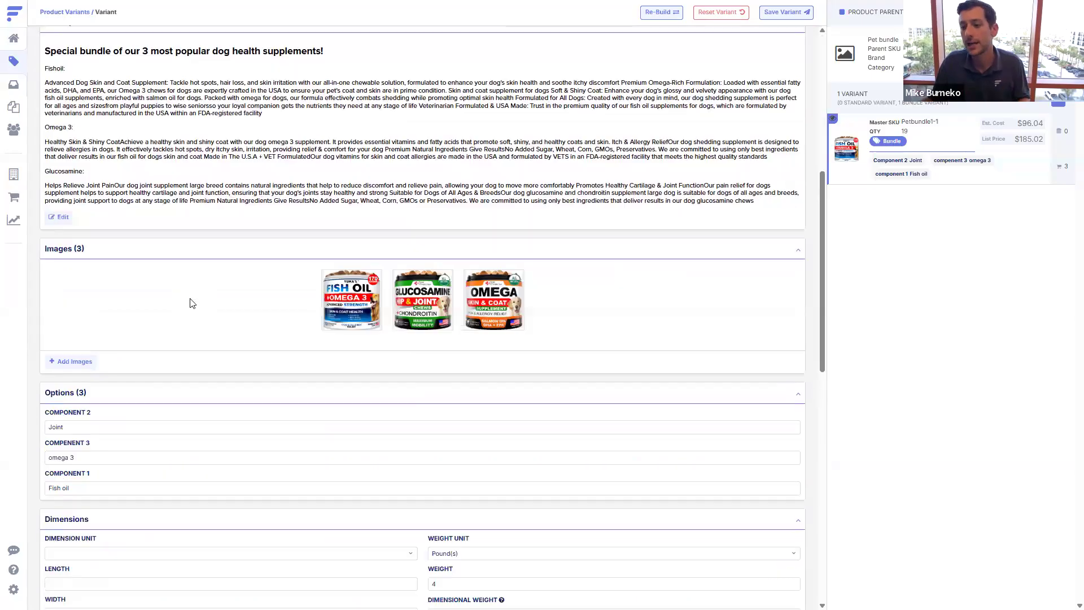
- Mark the SPANISH OLIVE component for removal from the bundle, and return to the product catalog without saving the variant
scroll(191, 329, down, 8)
click(51, 474)
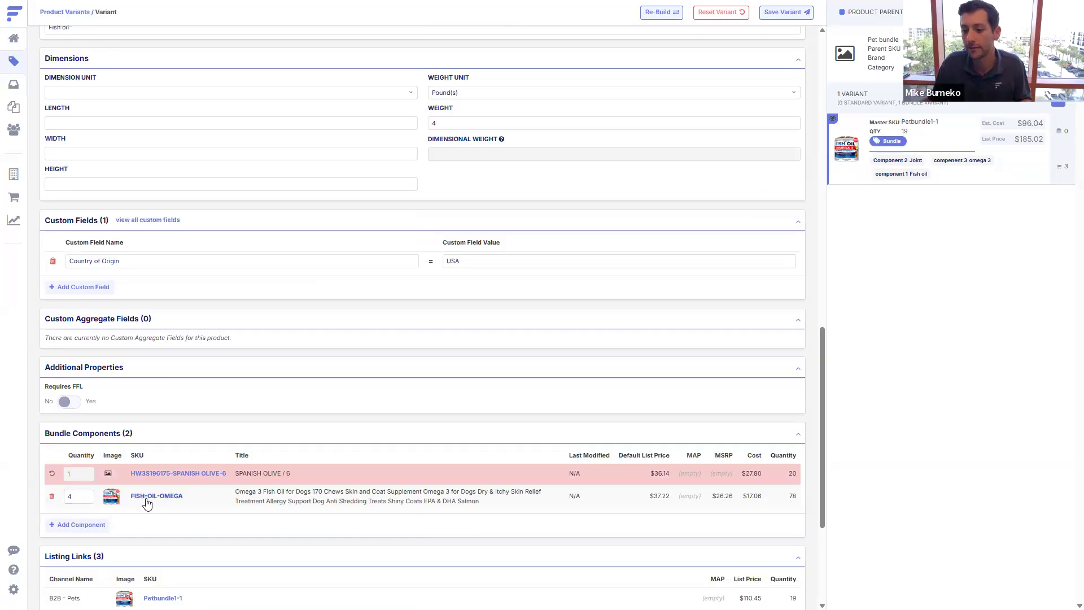
scroll(236, 341, up, 15)
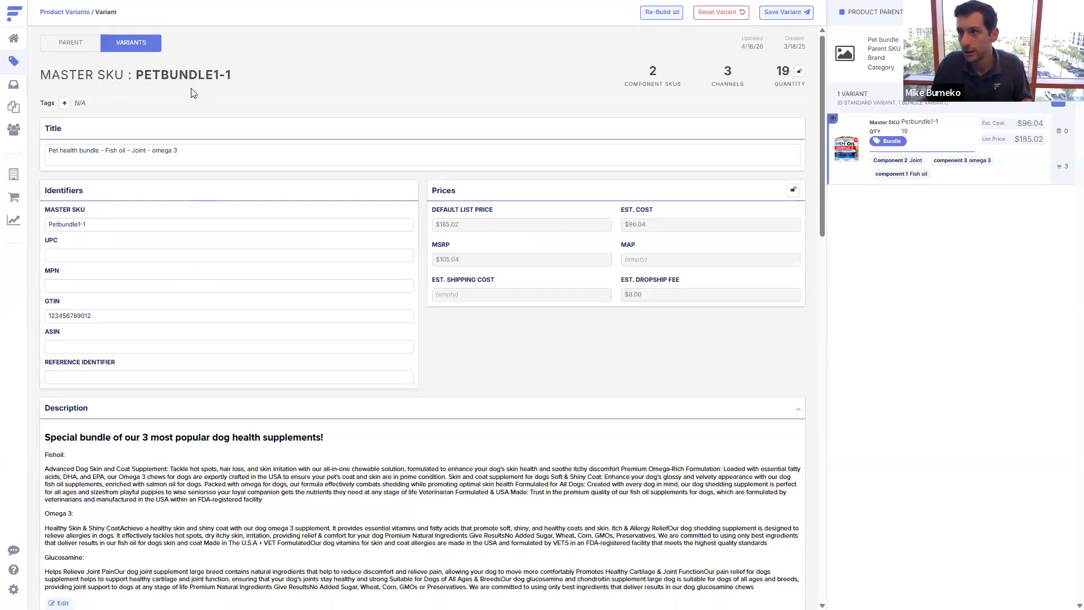
click(13, 61)
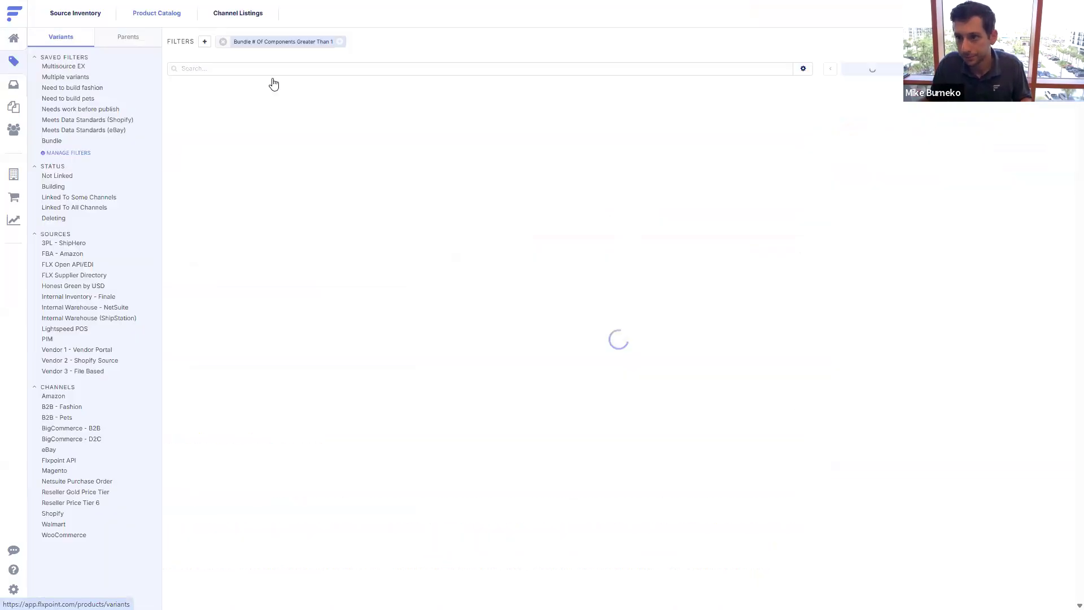
- Change the bundle filter to Component SKUs Exact Match FISH-OIL-OMEGA and apply it
click(241, 45)
click(283, 65)
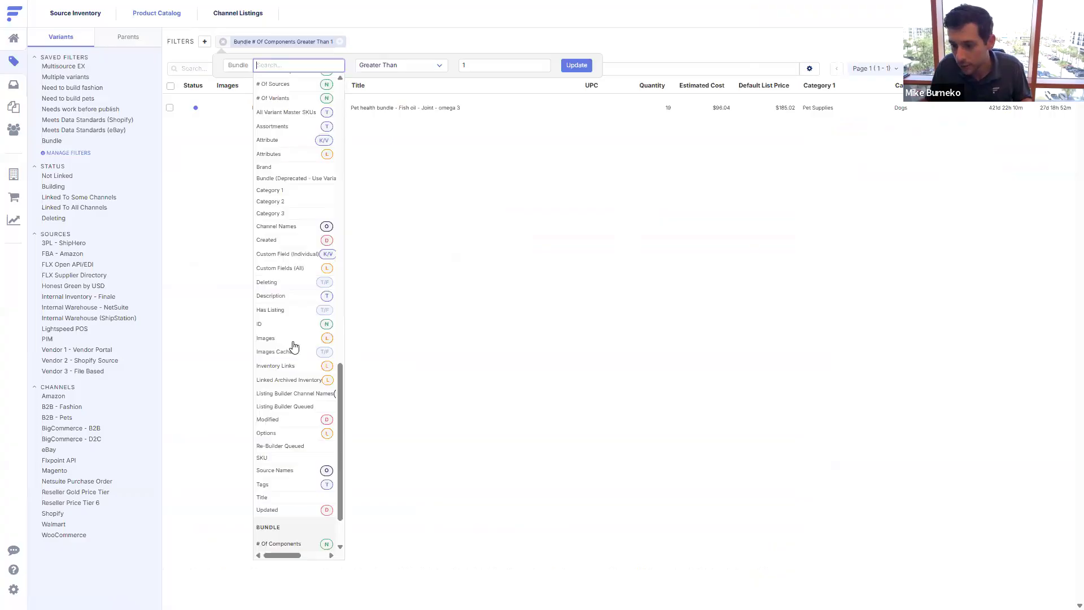
click(288, 496)
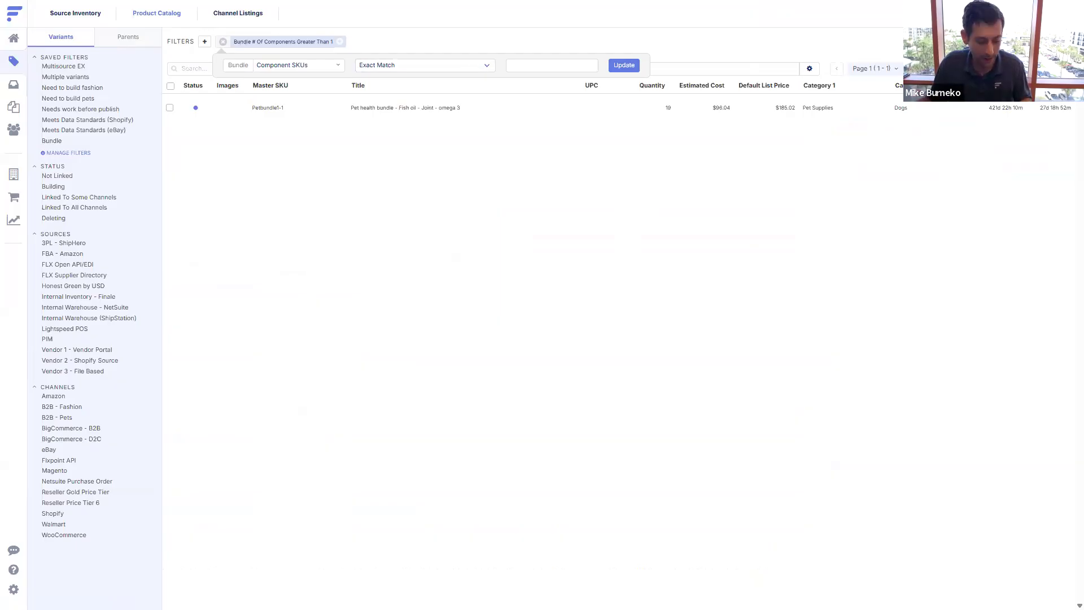
click(537, 64)
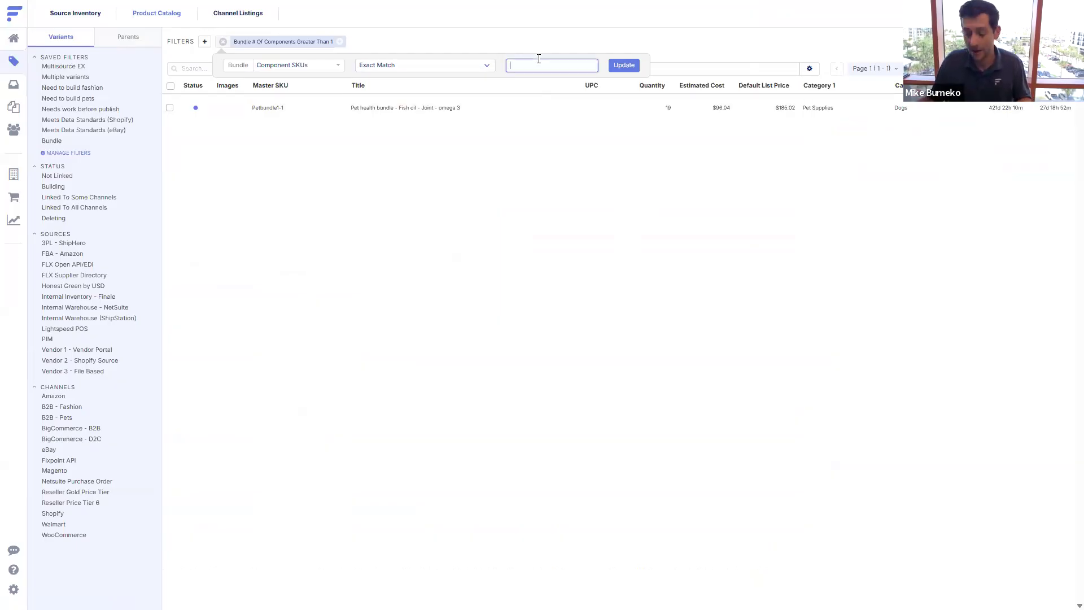
text(FISH-OIL-OMEGA)
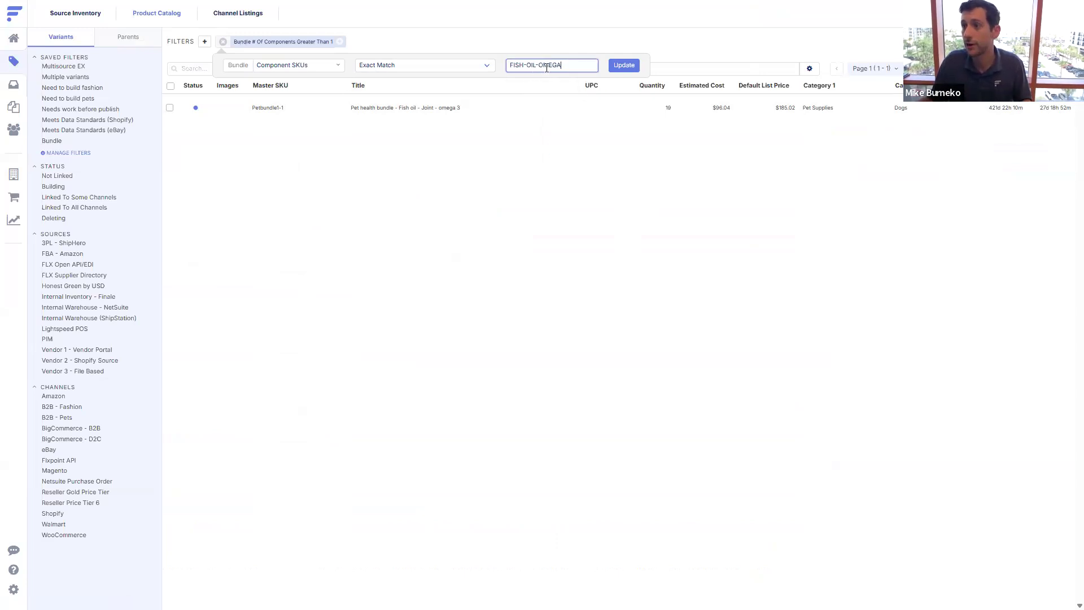
click(621, 66)
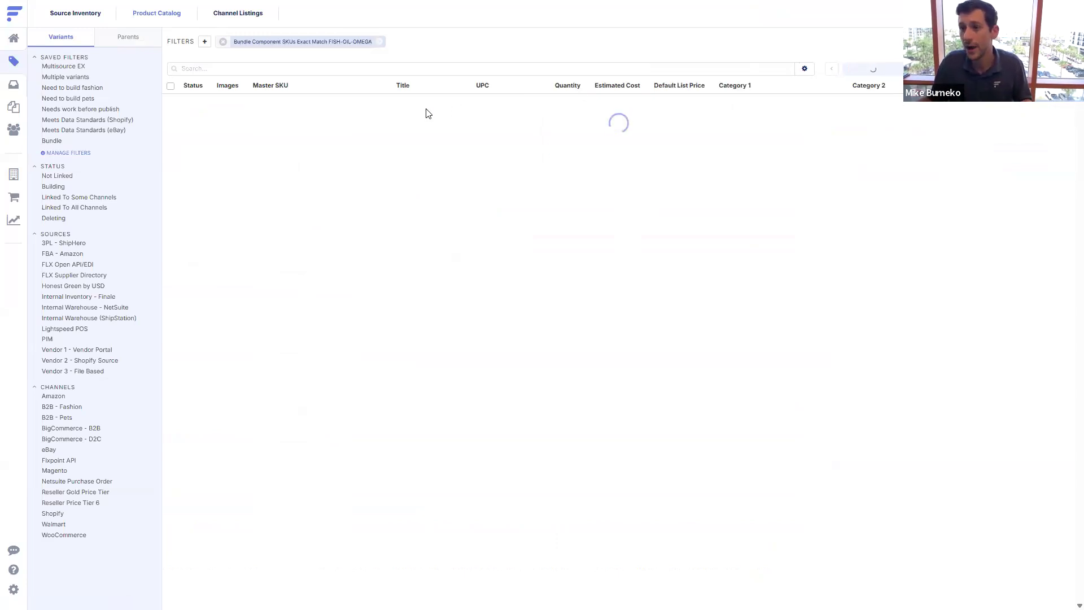
- Open the filtered pet health bundle and look through its description, images, options, dimensions and custom fields
click(427, 113)
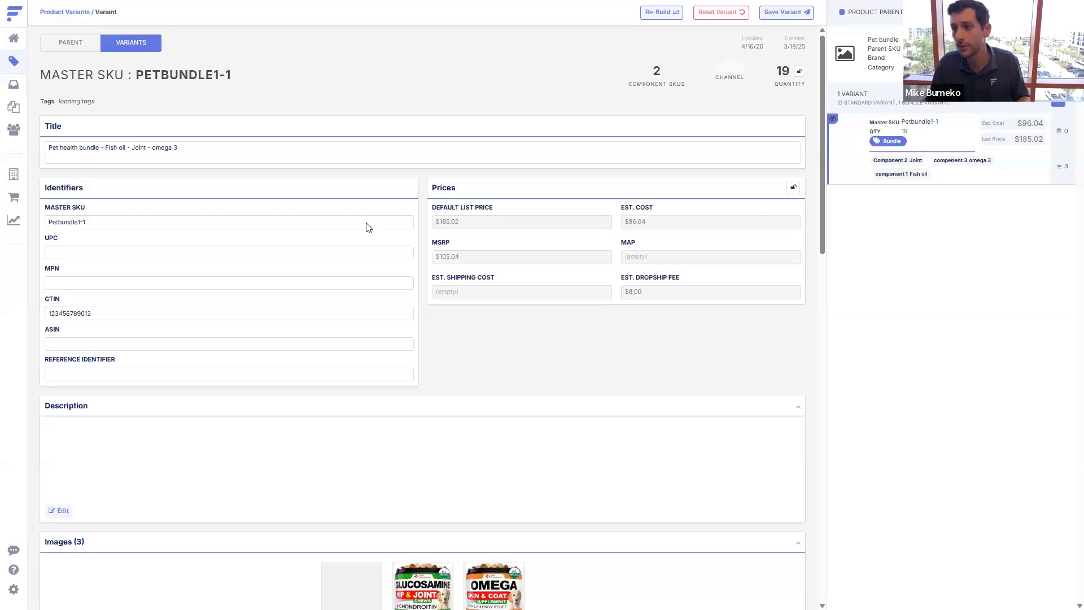
scroll(361, 248, down, 5)
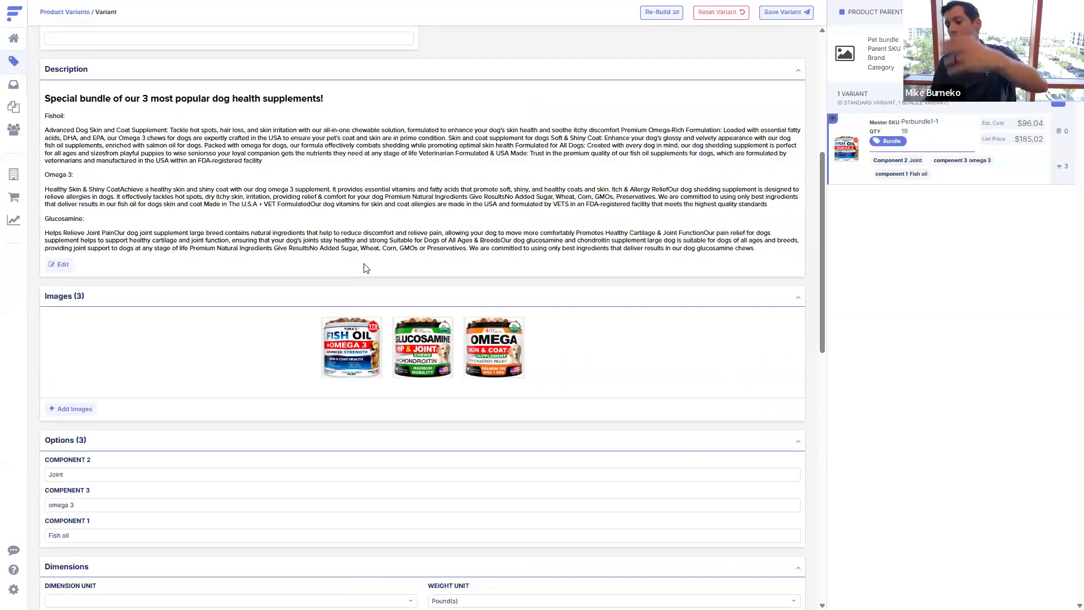
scroll(365, 270, down, 4)
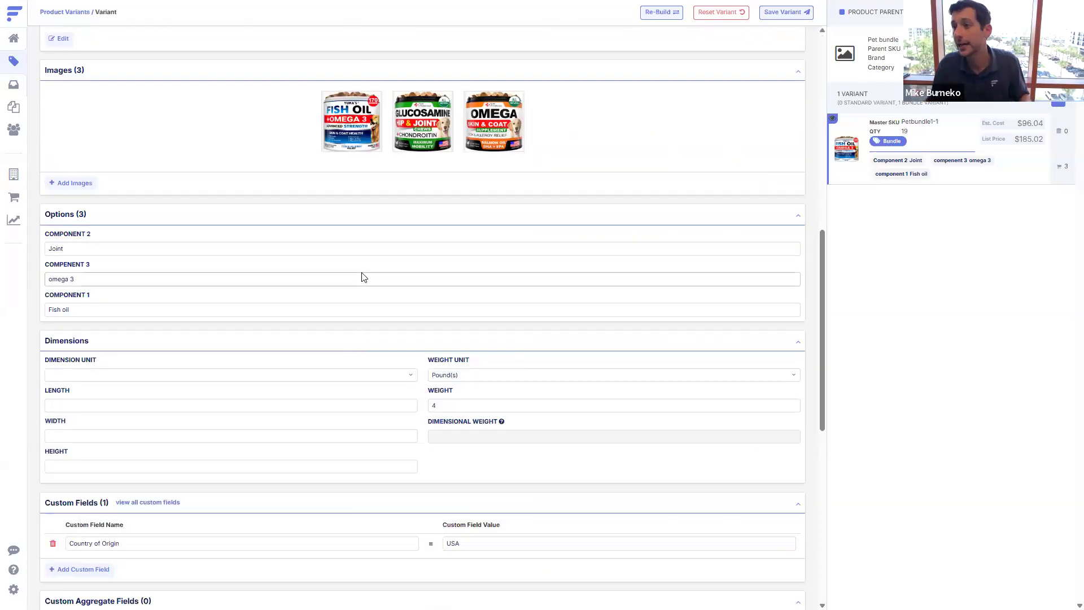
scroll(364, 277, up, 6)
scroll(364, 278, down, 7)
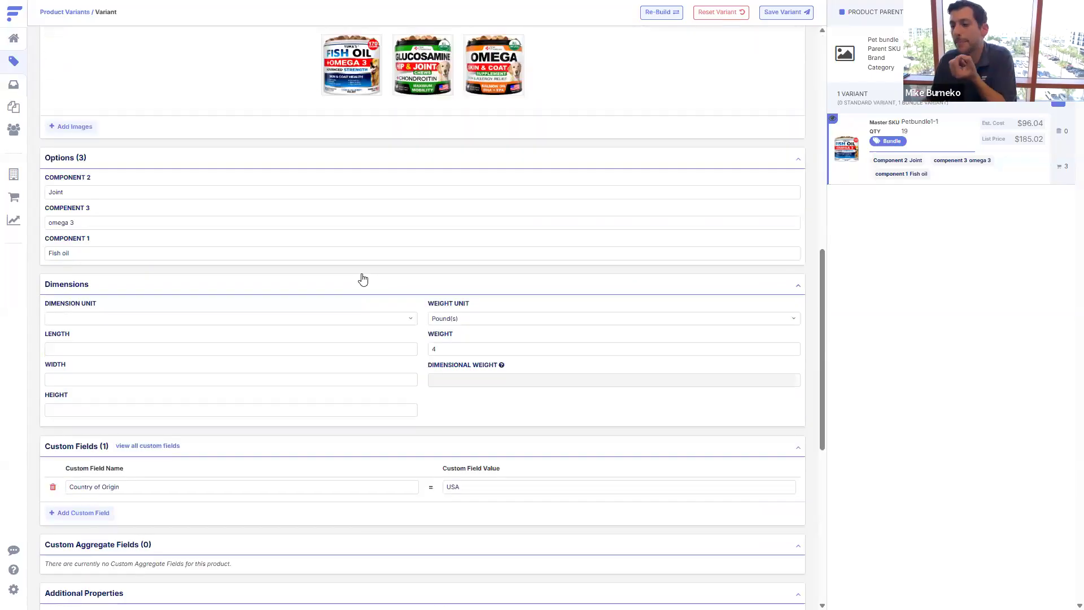
- Try to replace the FISH-OIL-OMEGA component in the bundle with another component, and restore it without choosing one
scroll(362, 281, down, 8)
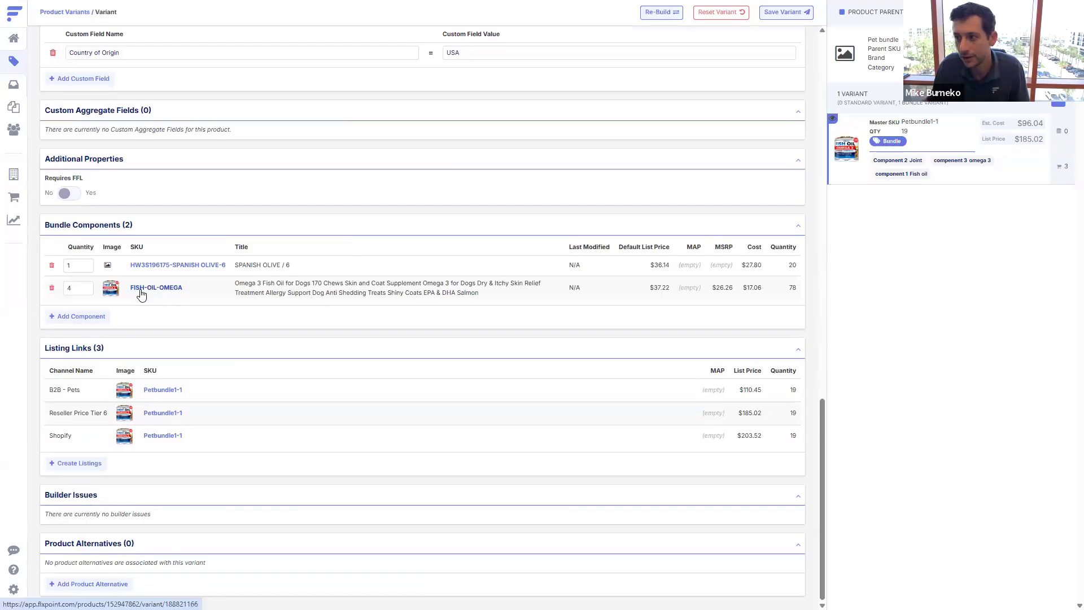
click(52, 289)
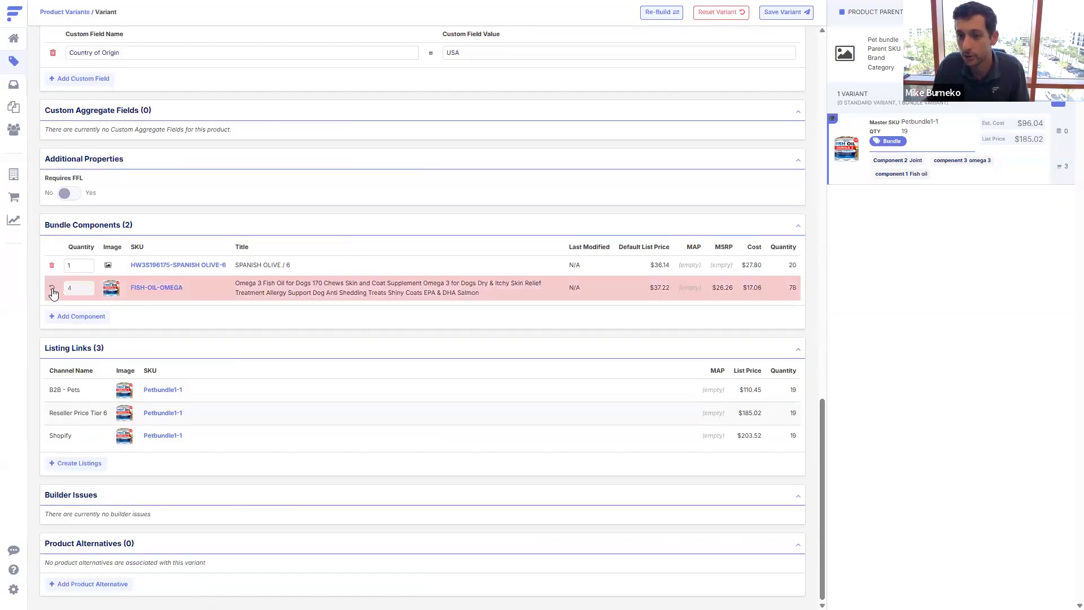
click(80, 318)
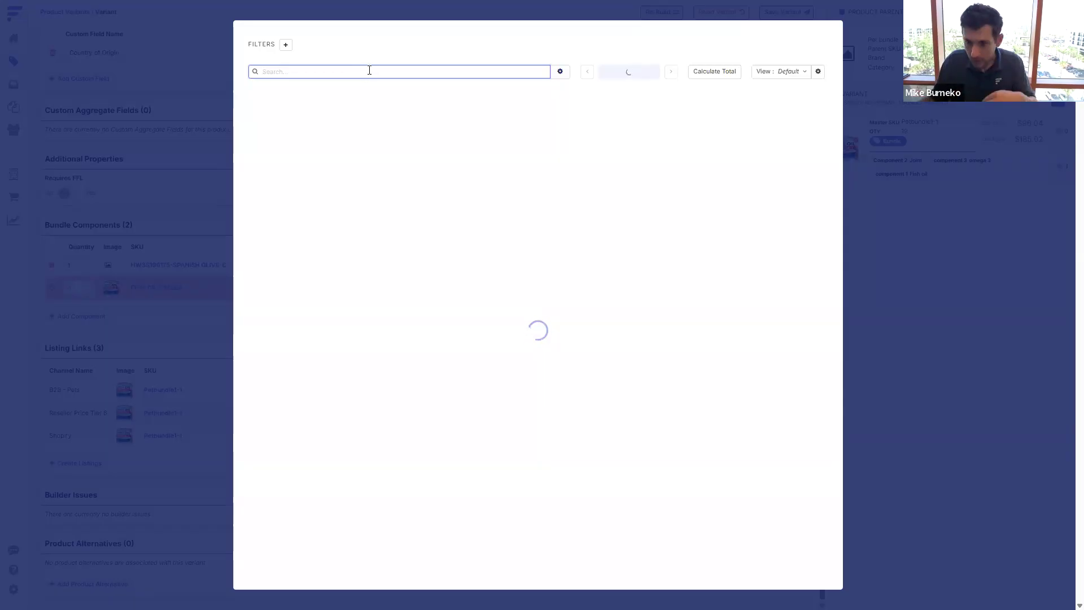
click(214, 189)
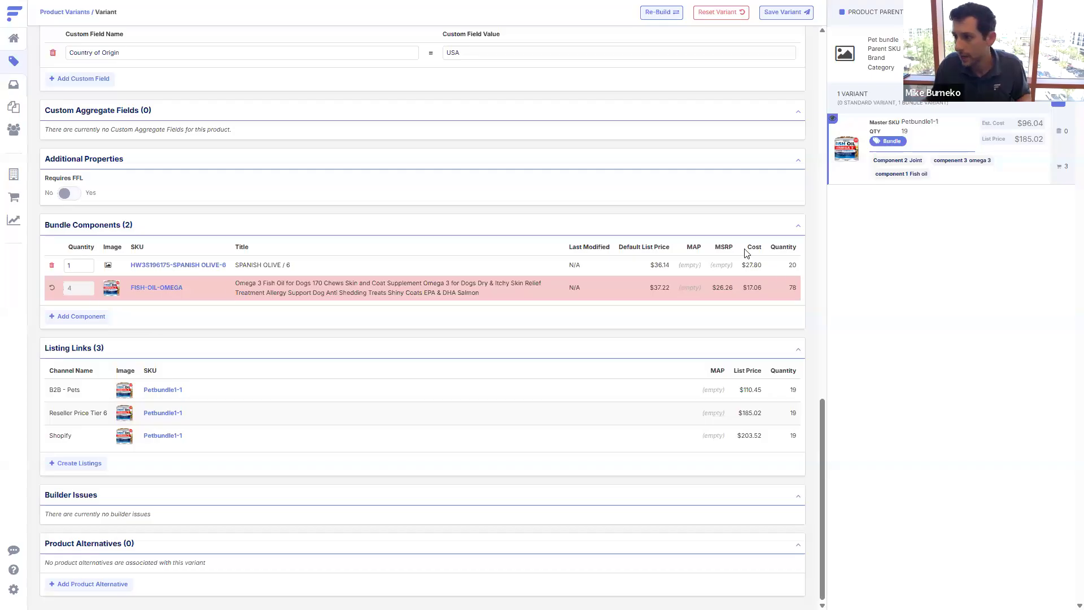
click(52, 287)
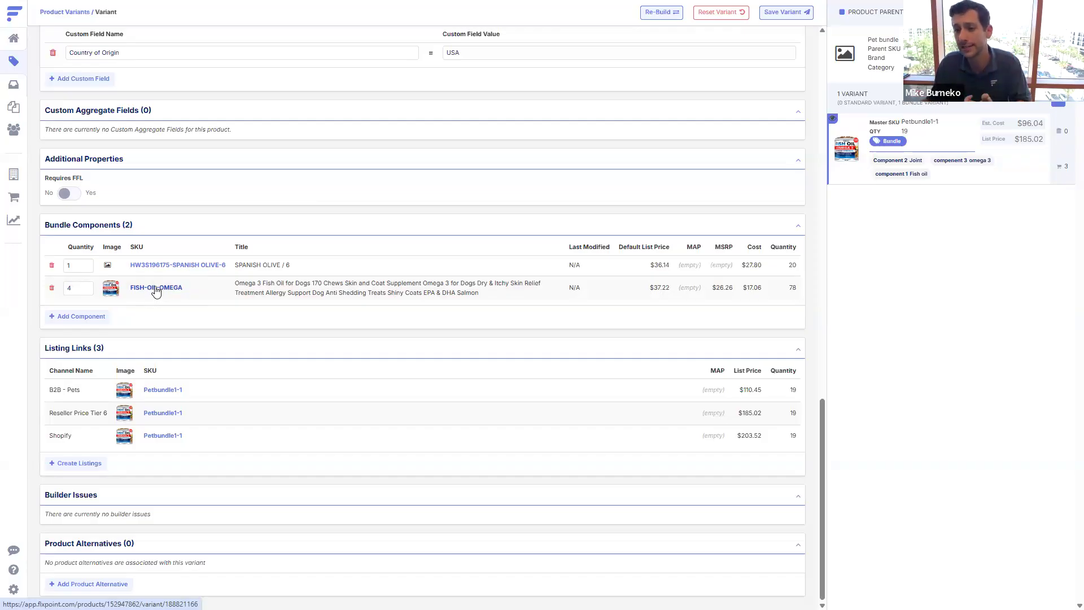
scroll(164, 242, up, 15)
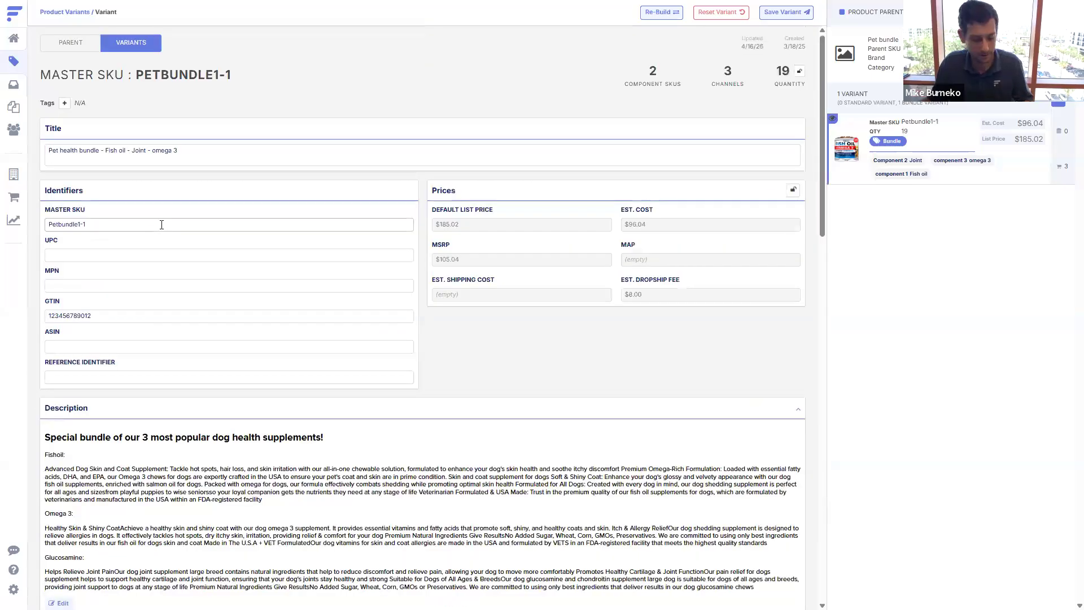
- Return to the product catalog and change the bundle filter to Component Source Names Includes Honest Green by USD
click(13, 61)
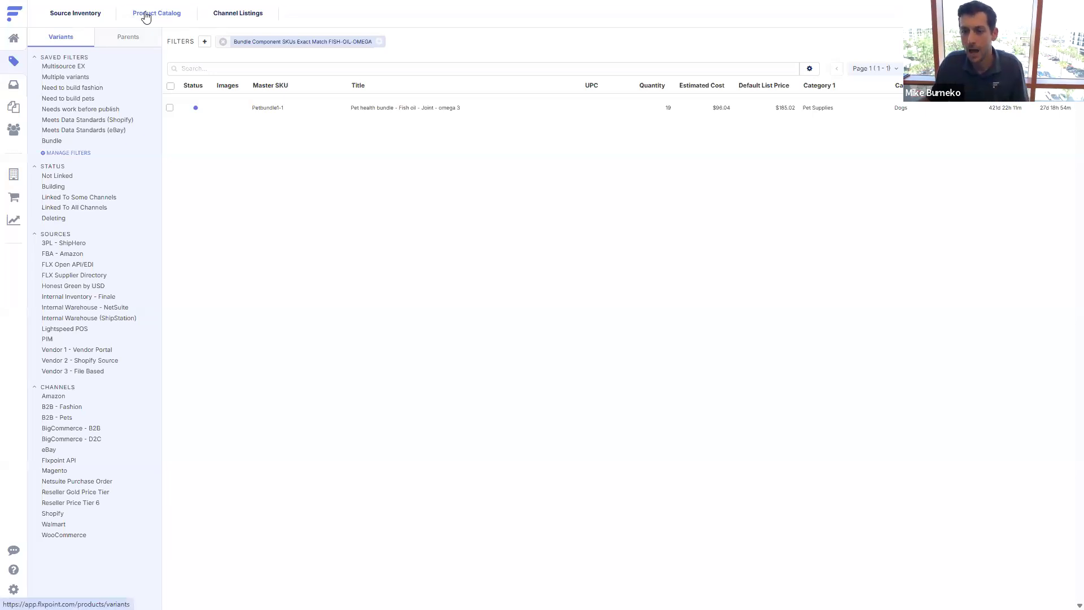
click(269, 43)
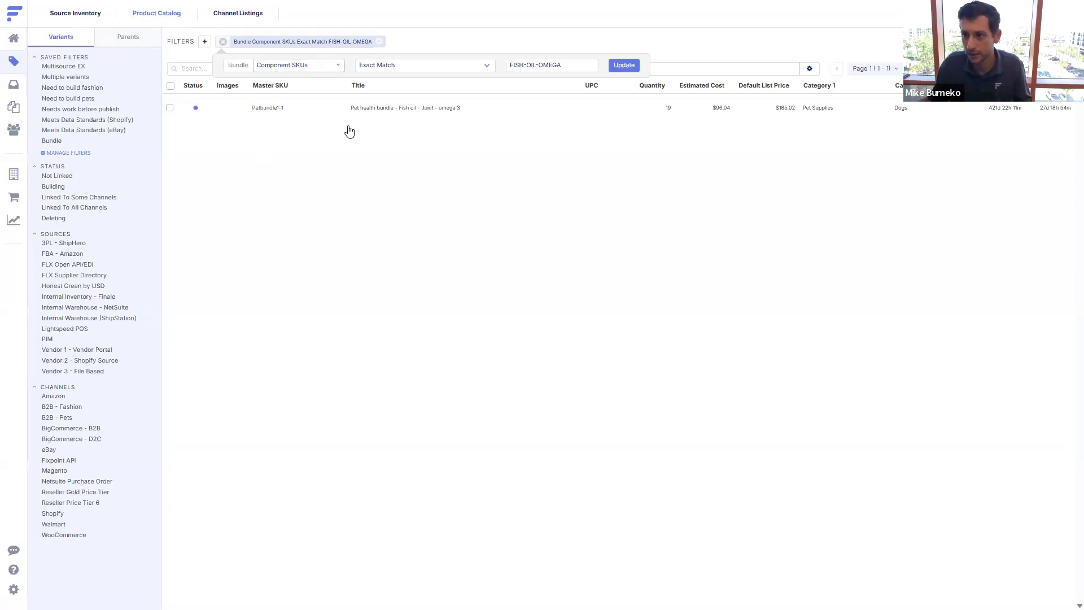
click(325, 61)
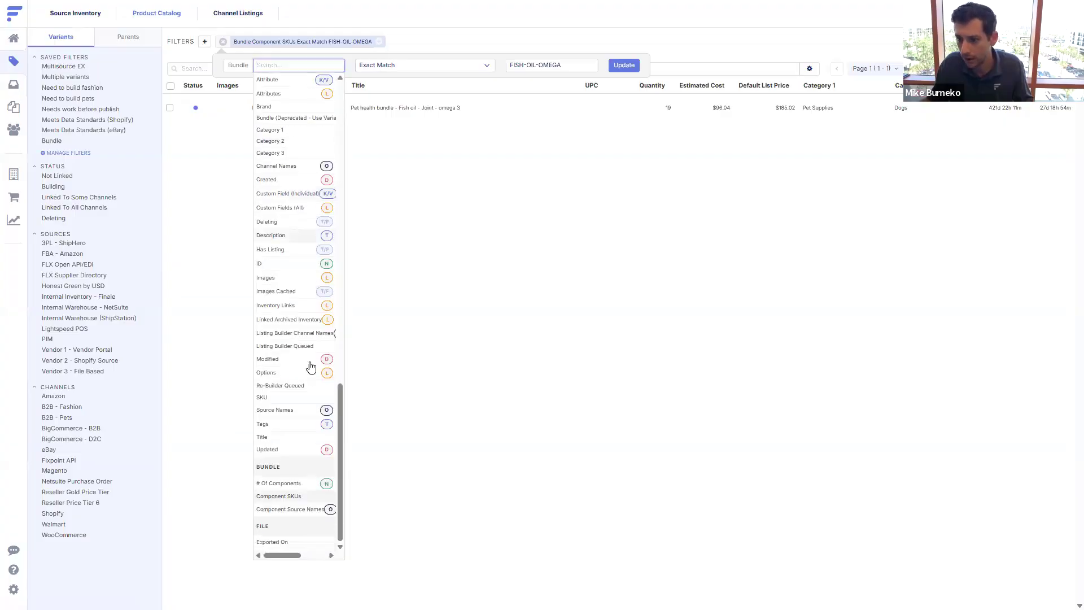
click(283, 509)
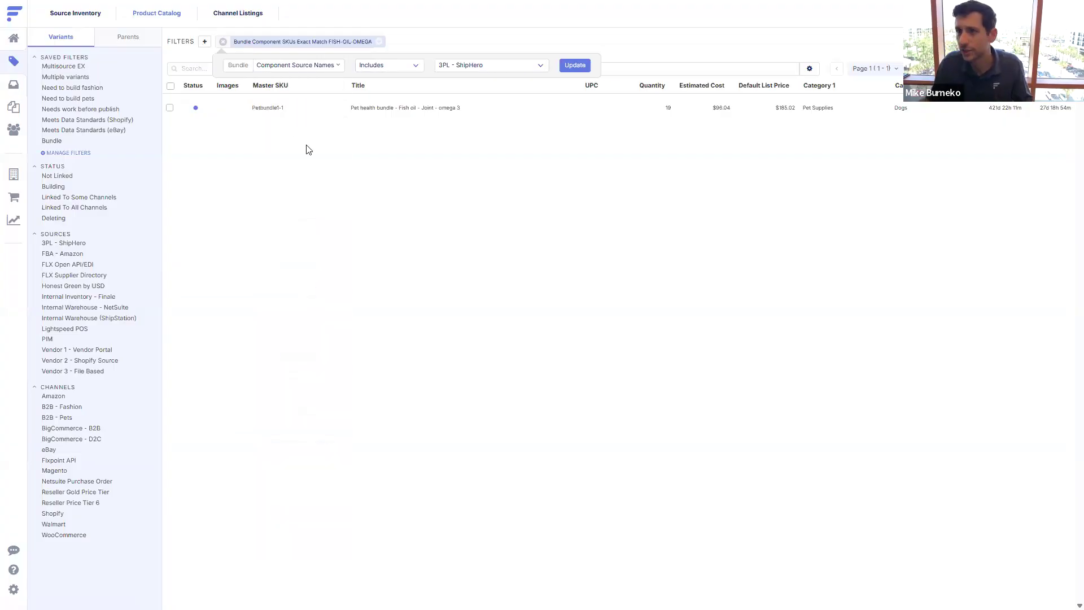
click(457, 73)
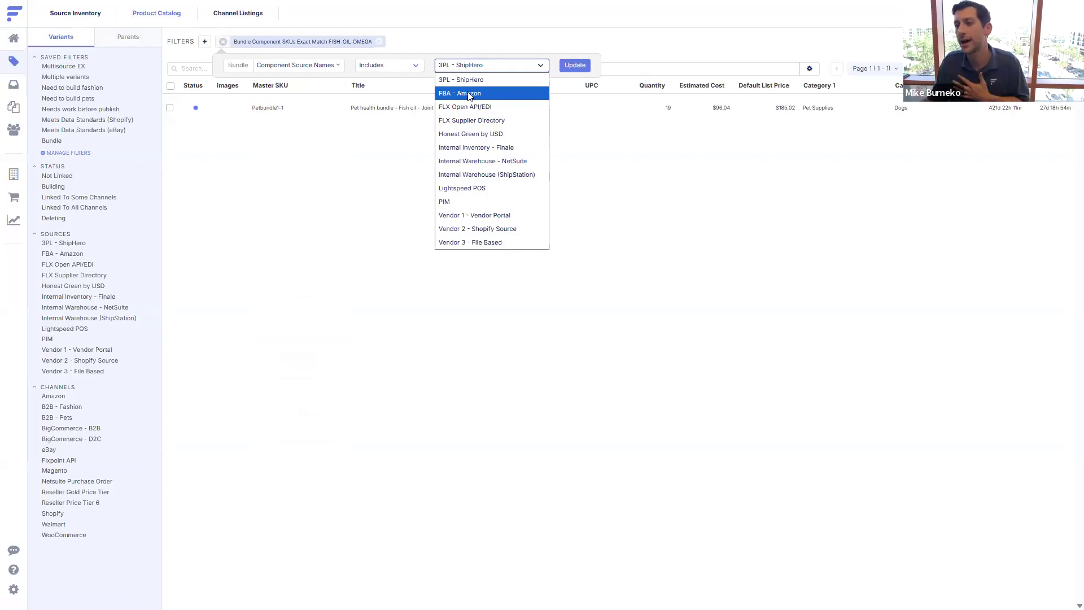
click(487, 134)
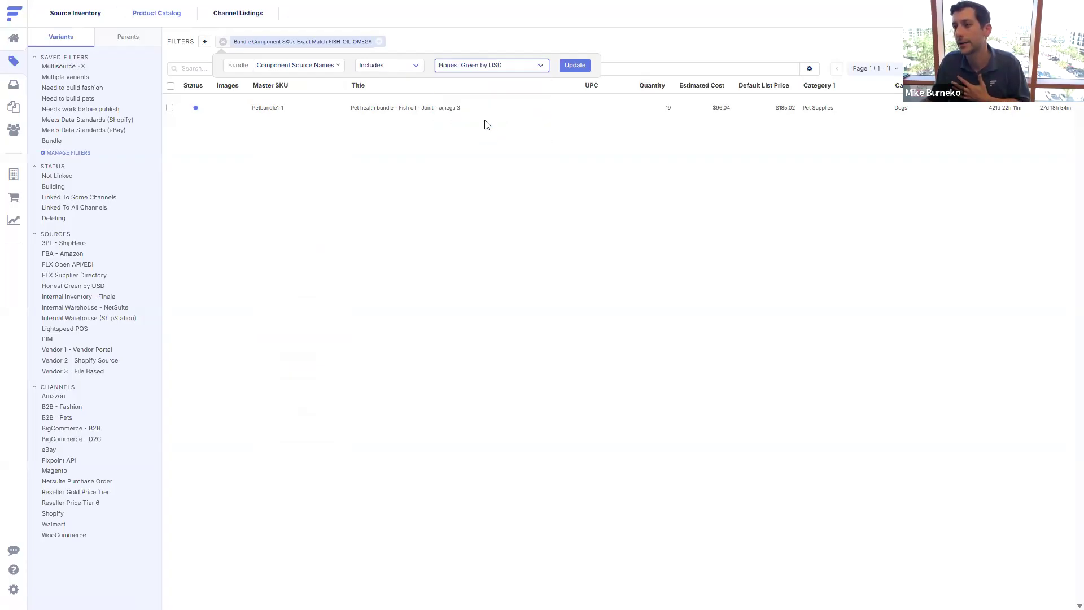
click(570, 67)
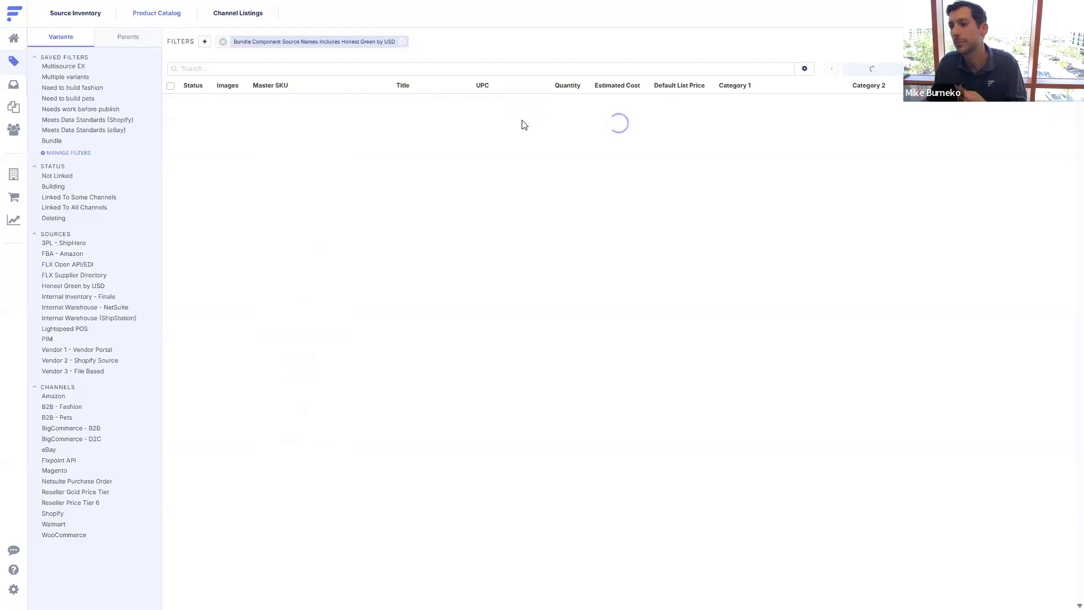
- Remove the bundle component source filter from the product catalog
click(367, 44)
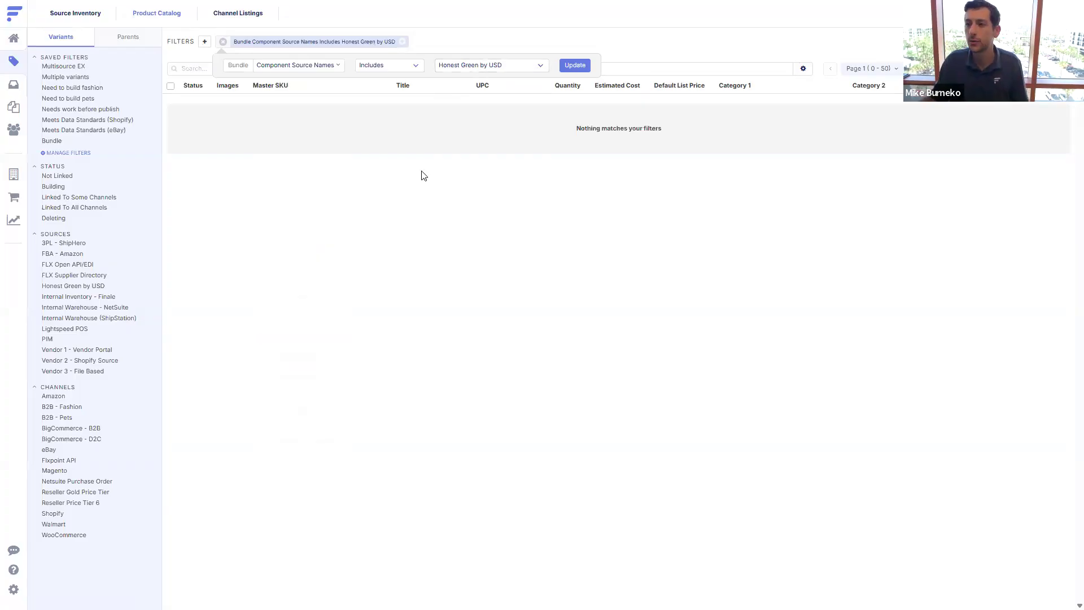
click(223, 42)
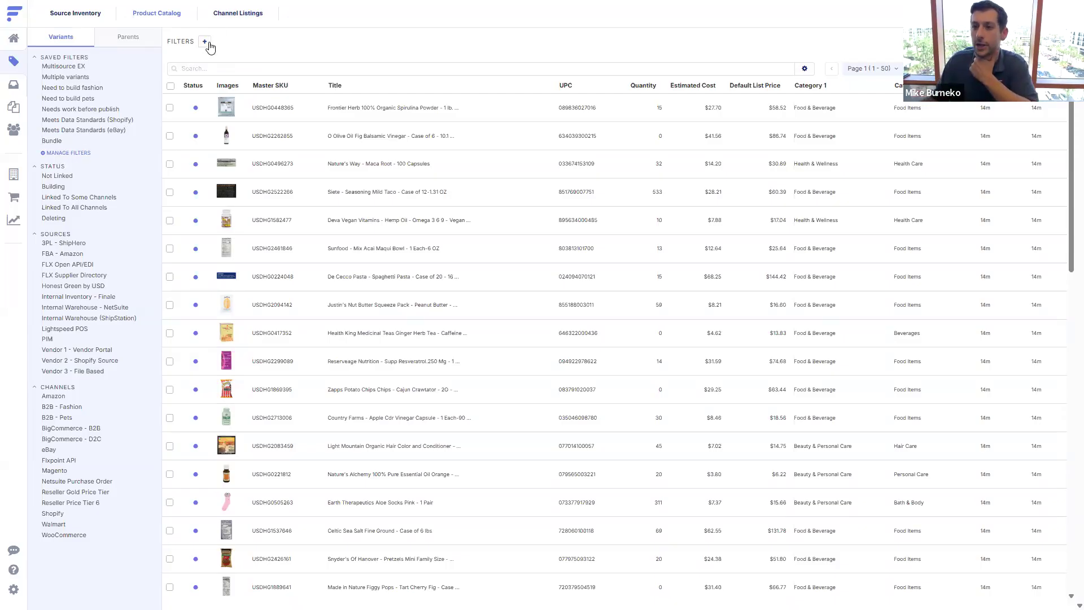
- Start a new saved filter, look through its available Bundle condition fields, and close the filter manager without saving
click(83, 156)
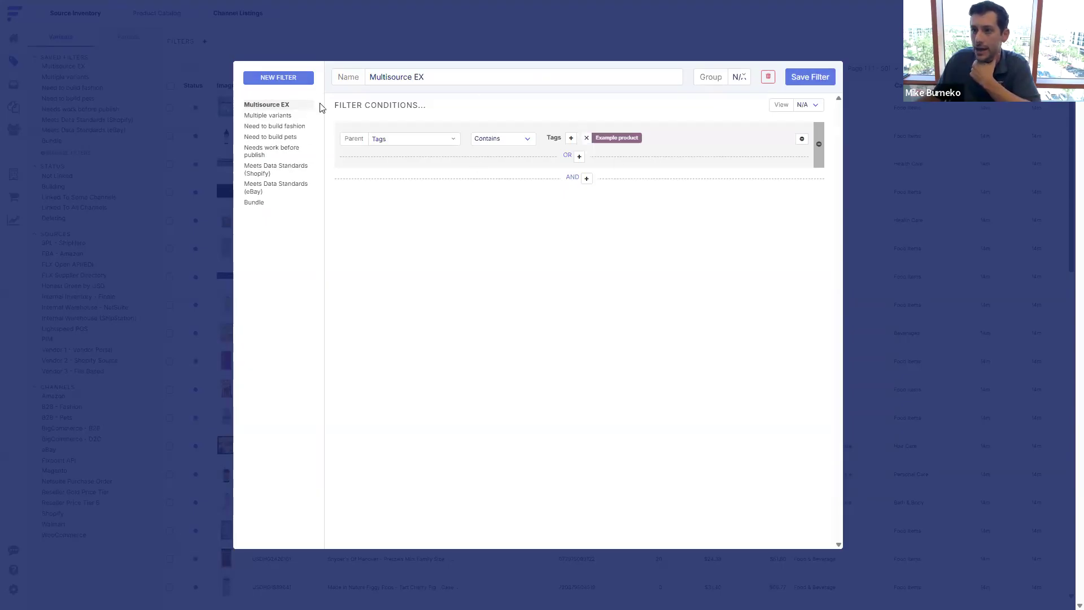
click(305, 80)
click(399, 137)
scroll(414, 220, down, 15)
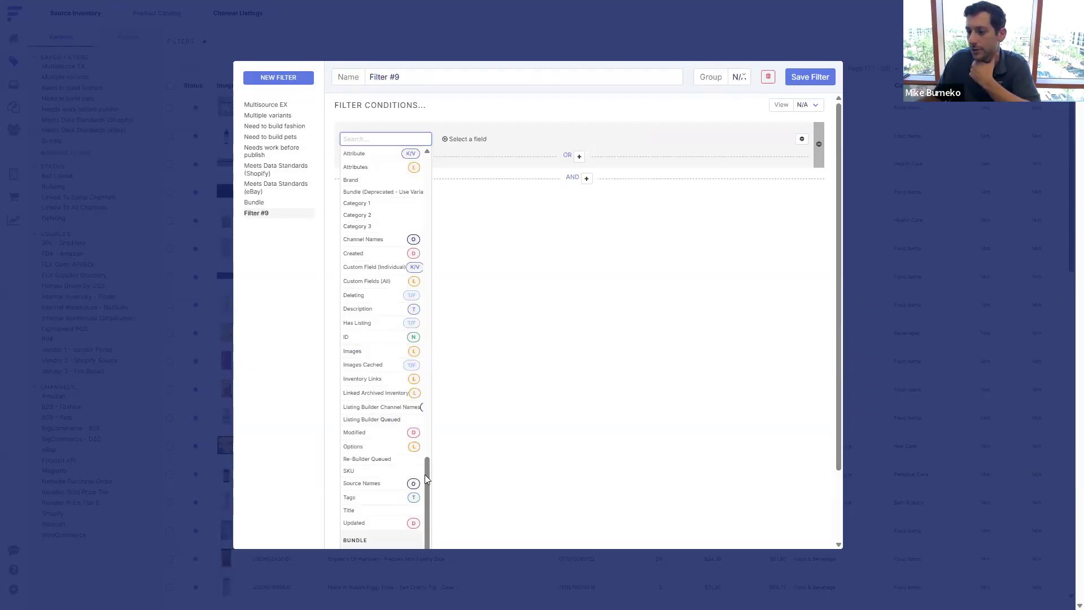
scroll(375, 533, down, 3)
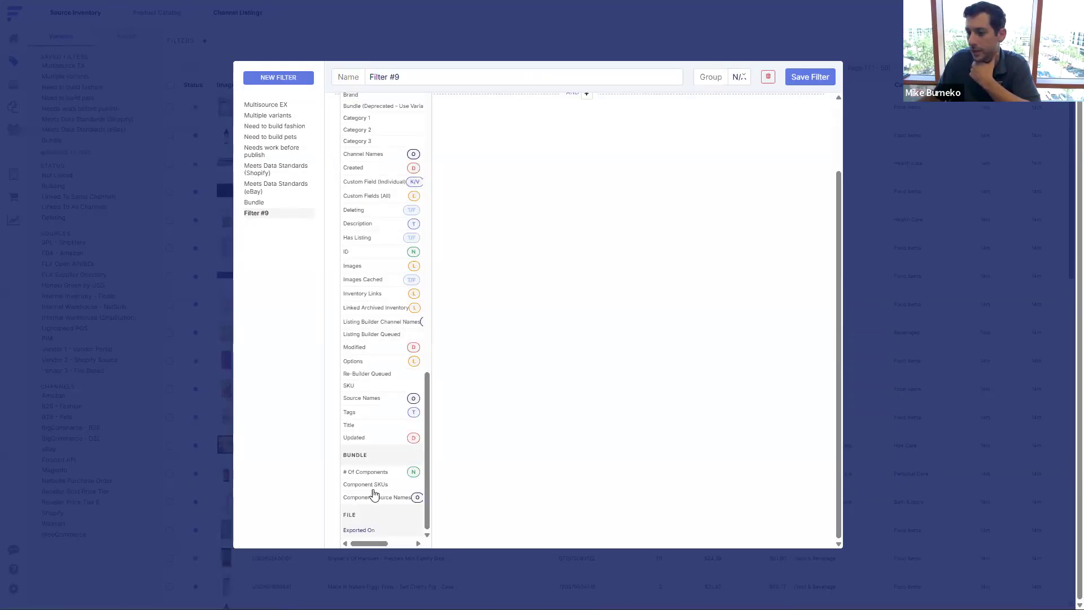
click(940, 173)
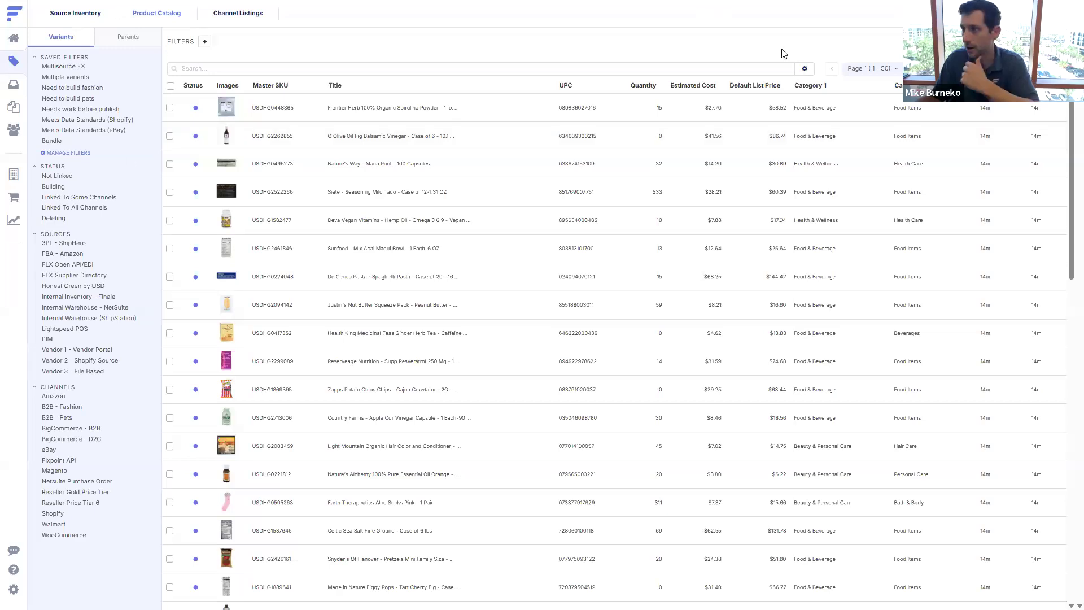
scroll(443, 216, down, 3)
scroll(443, 216, down, 3)
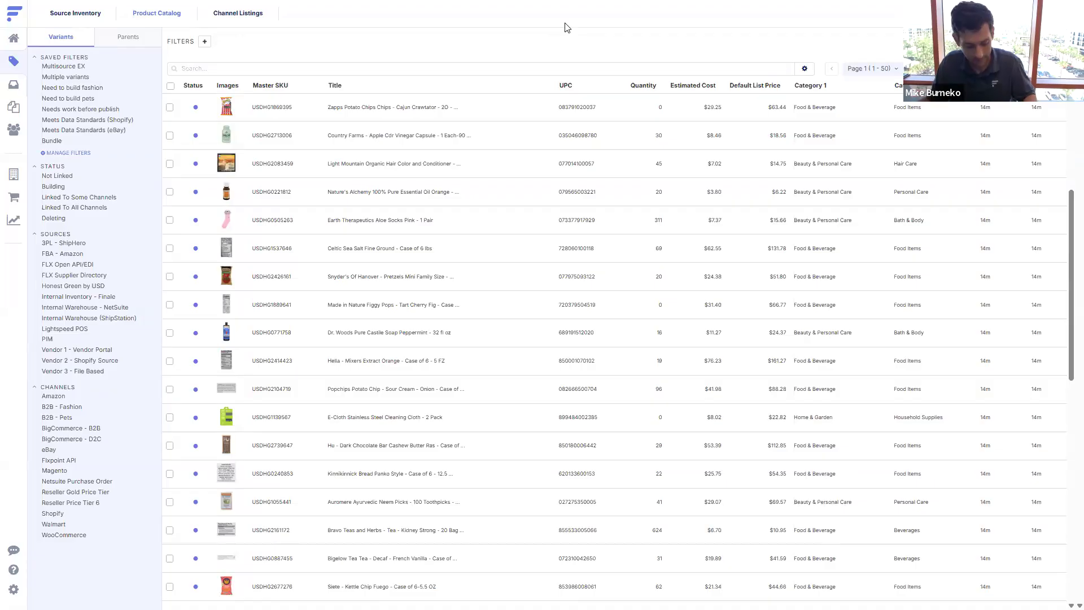
- Leave full screen and close the Product Variants, Inventory Variants and Home Dashboard pages, returning to the Google Slides features presentation
key(F11)
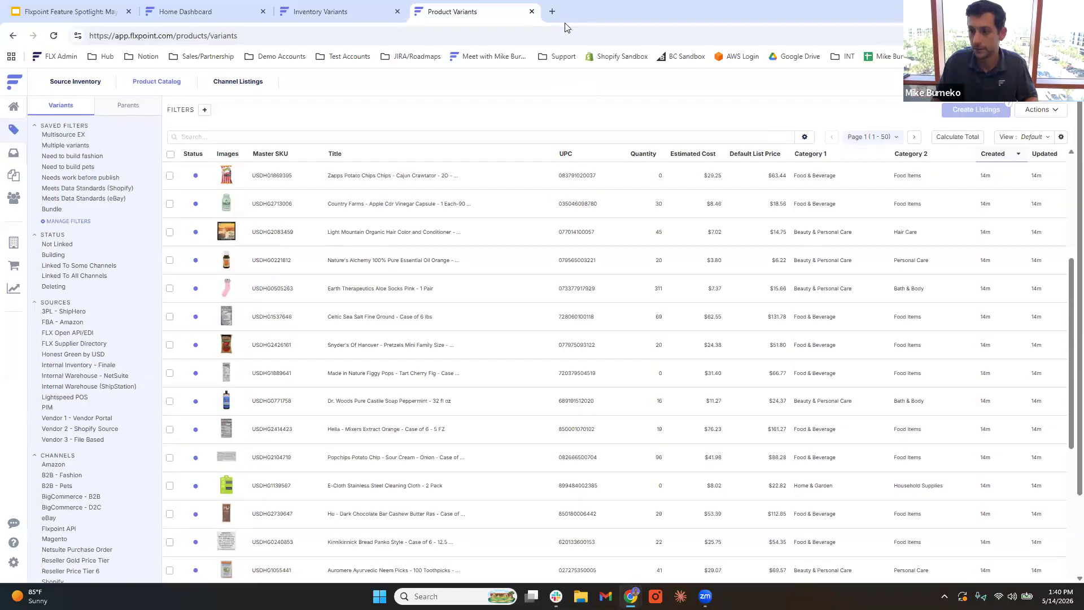
middle_click(429, 17)
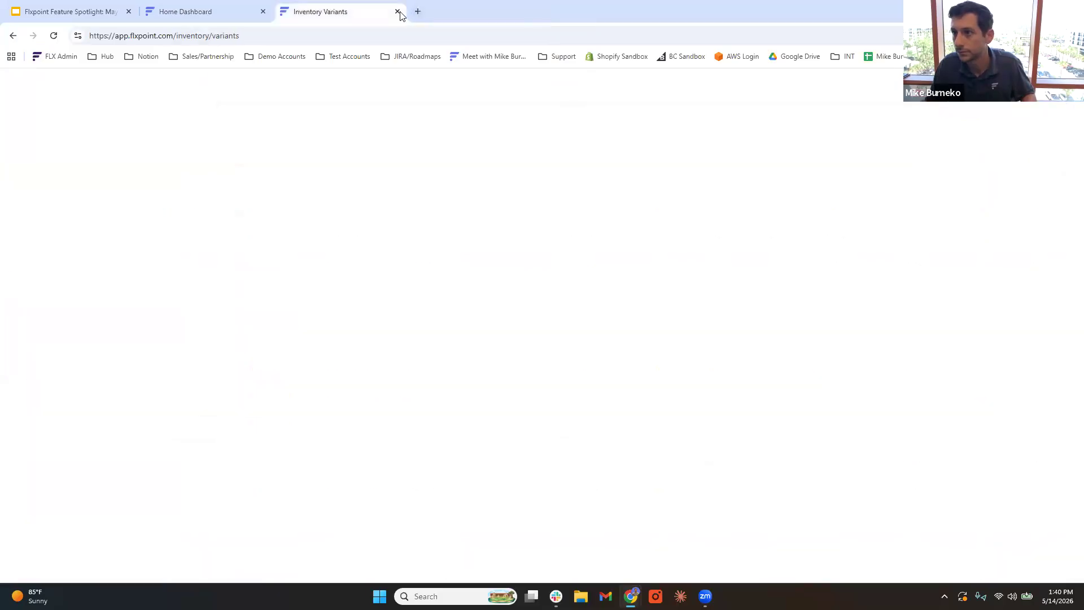
key(ctrl+w)
click(263, 12)
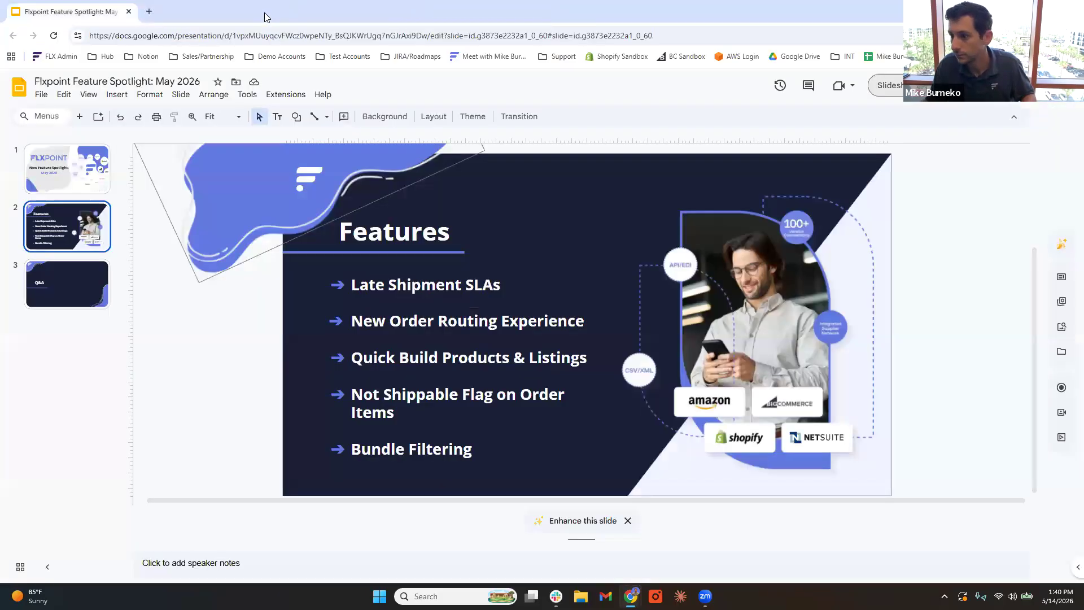